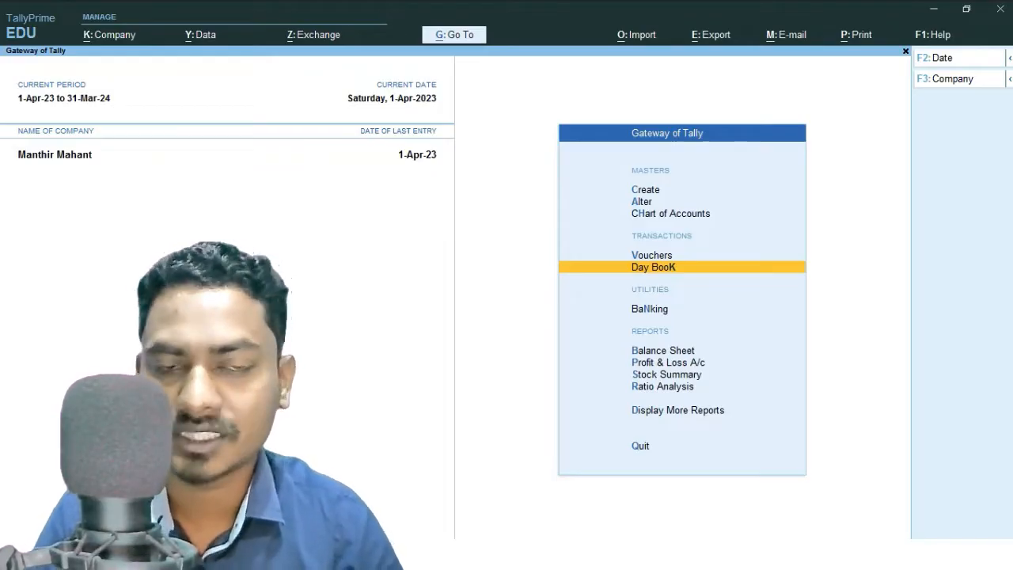
Open the Day Book and review the Purchase and Sales voucher entries listed for 1-Apr-23.
key("Return")
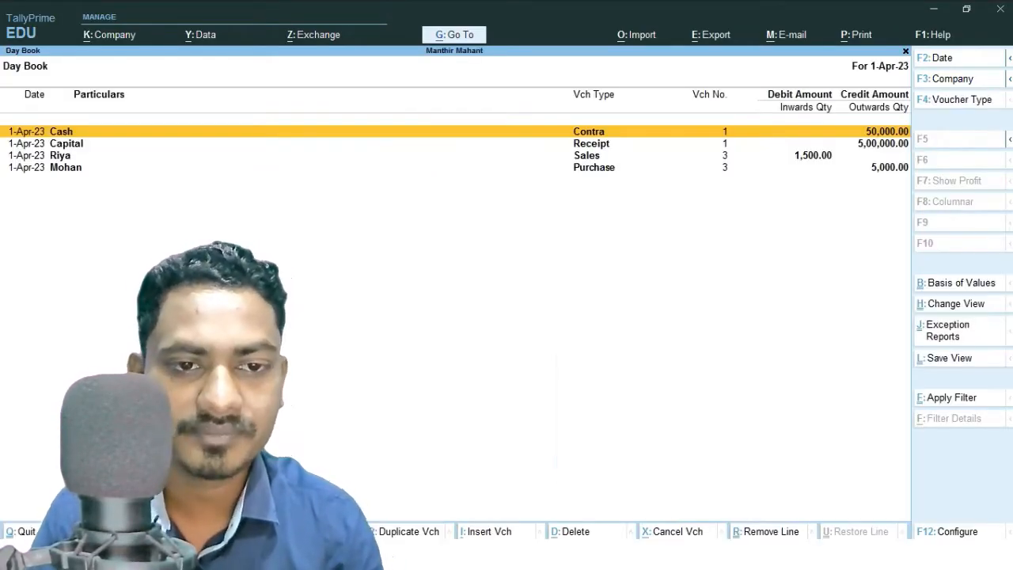
key("Down")
key("Down")
key("Down")
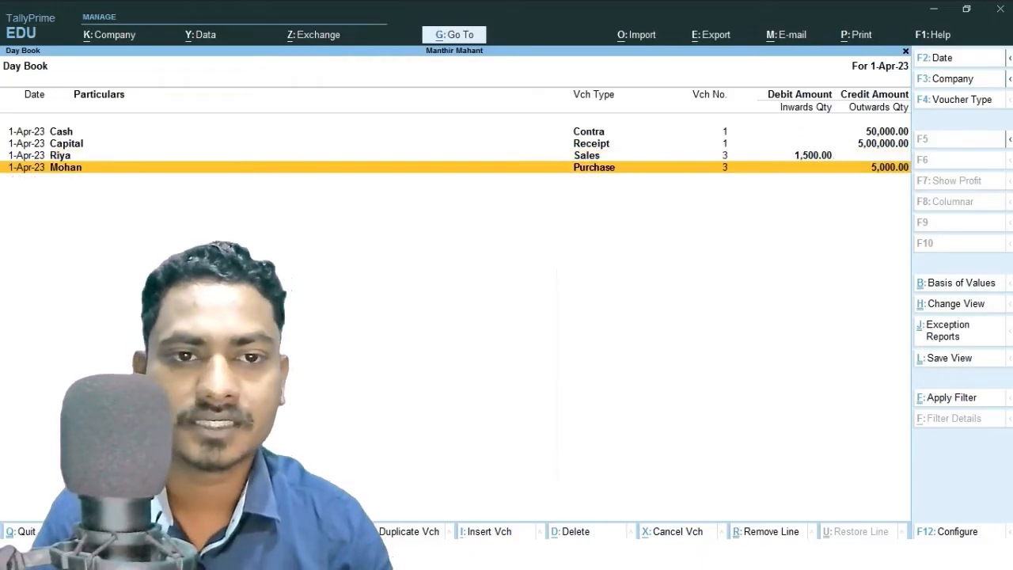
key("Return")
key("Escape")
key("y")
key("Up")
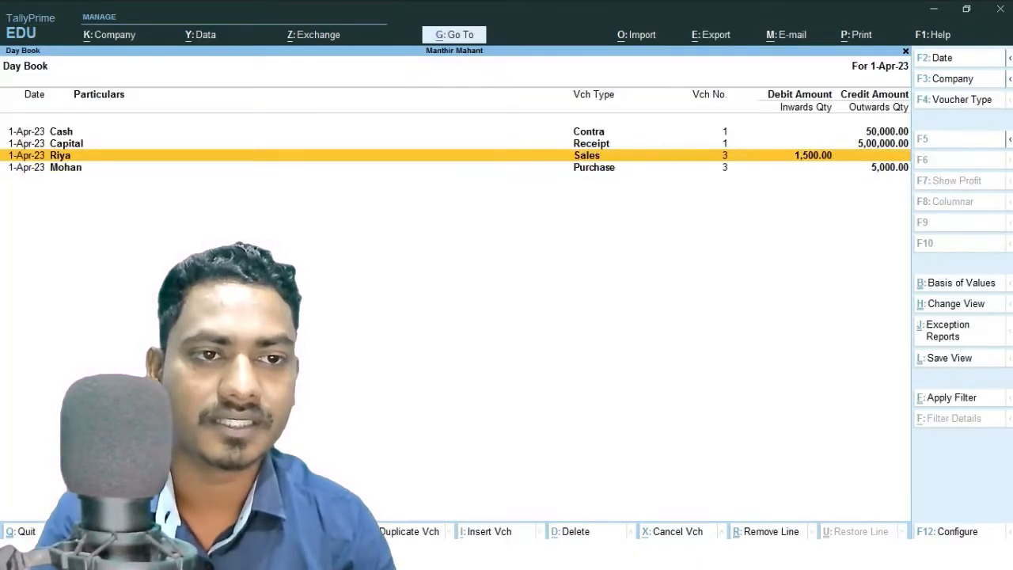
key("Return")
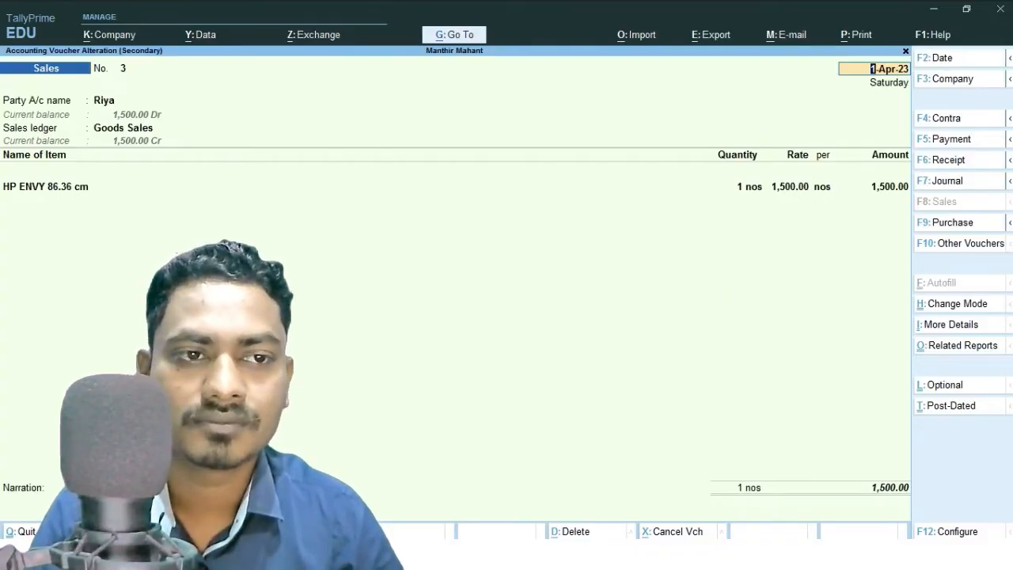
key("Escape")
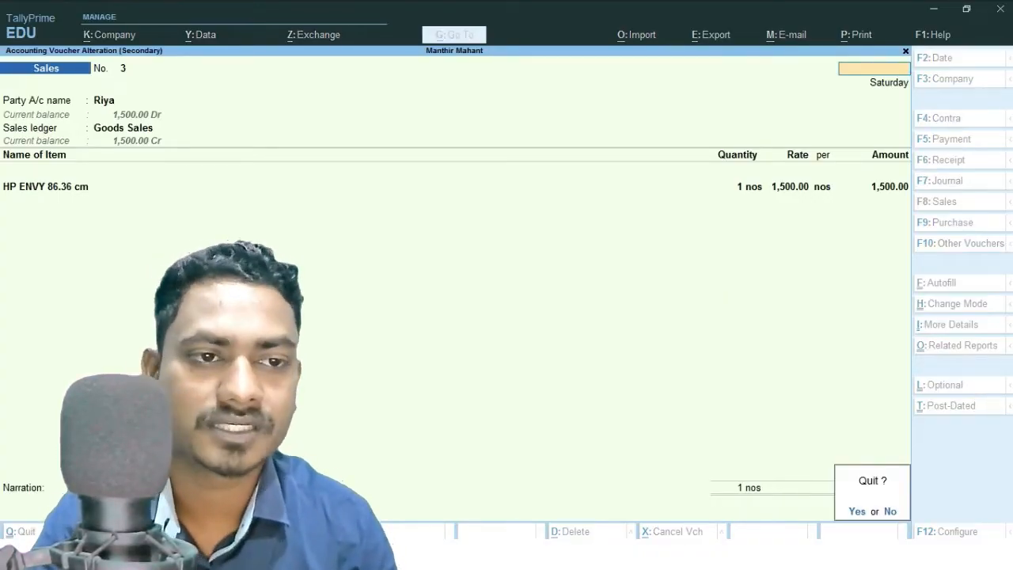
key("y")
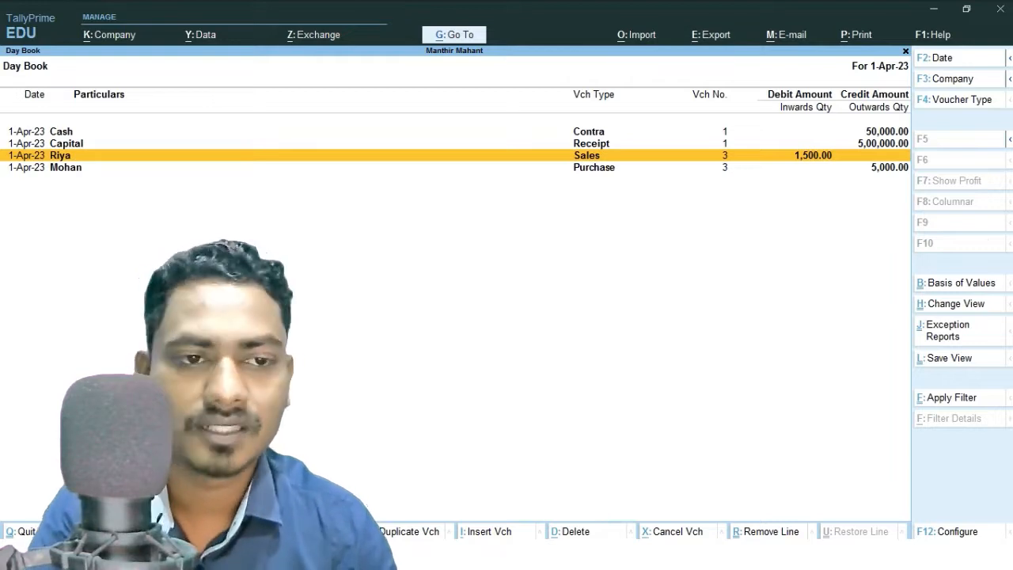
Open the Profit & Loss A/c report and review the figures.
key("Escape")
key("Down")
key("Down")
key("Down")
key("Return")
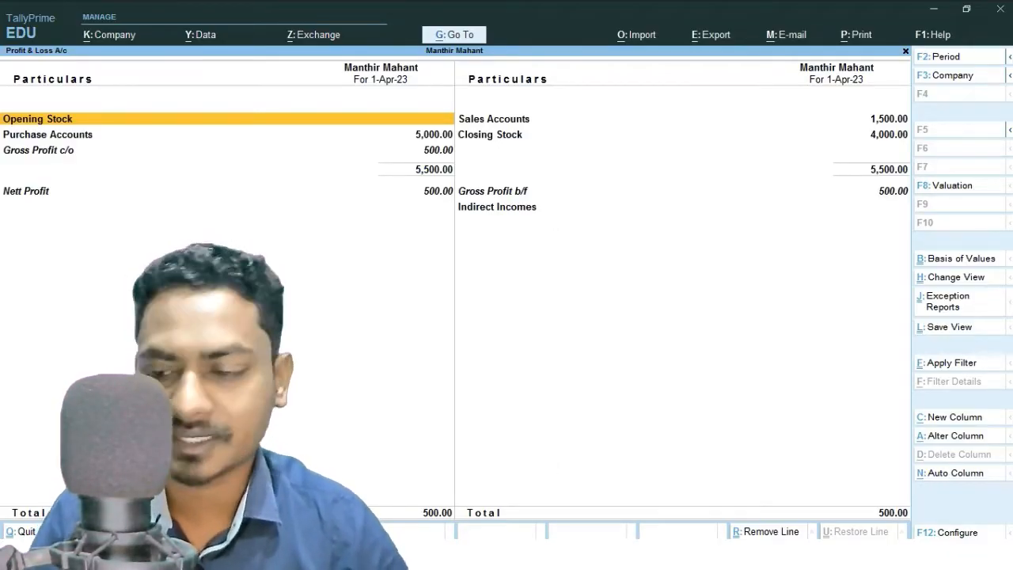
key("Escape")
Reopen the Day Book and browse its voucher entries.
key("Up")
key("Up")
key("Up")
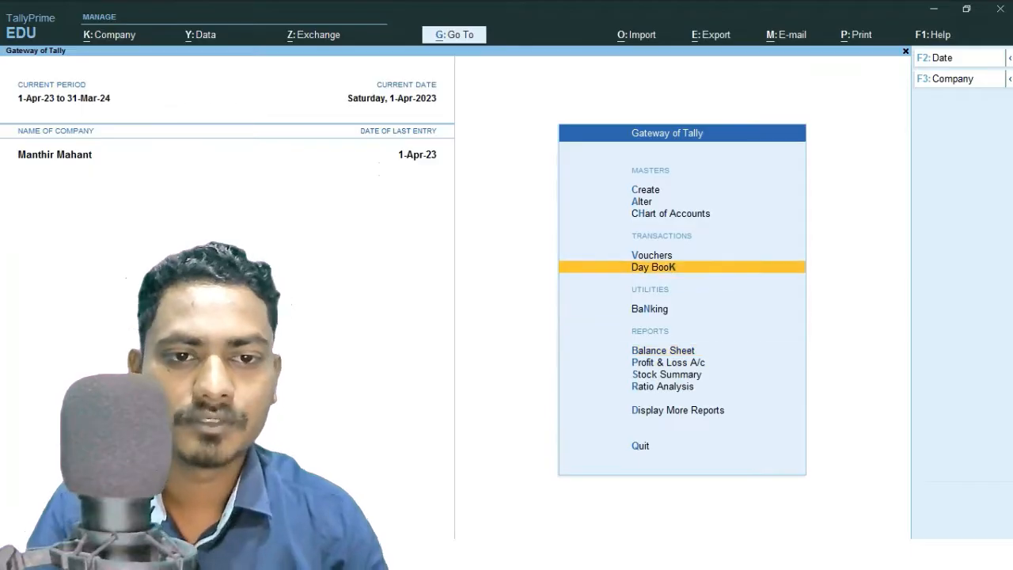
key("Return")
key("Down")
key("Down")
key("Down")
key("Up")
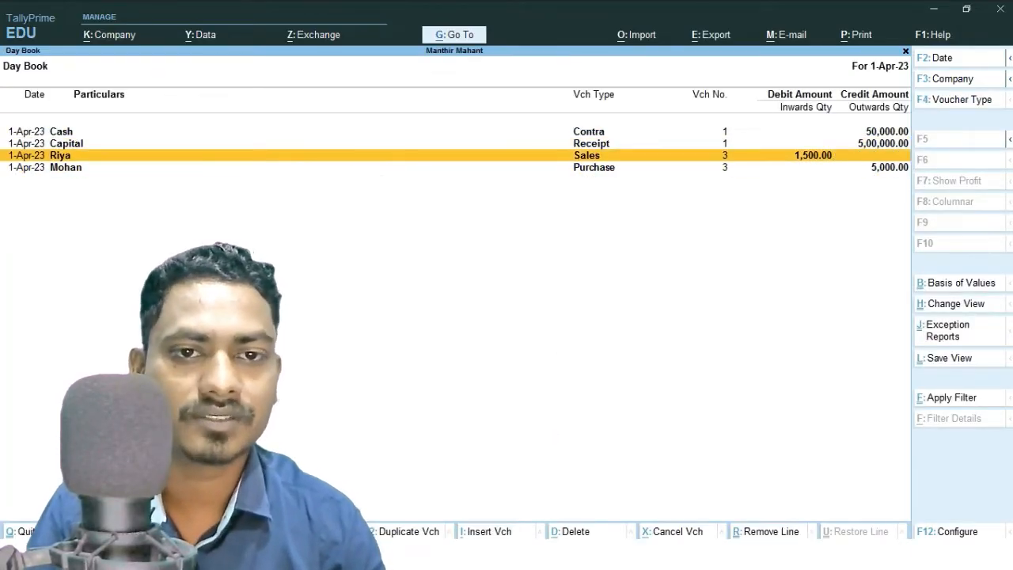
key("Escape")
Start a new Purchase voucher and enter supplier invoice number 007.
key("Up")
key("Return")
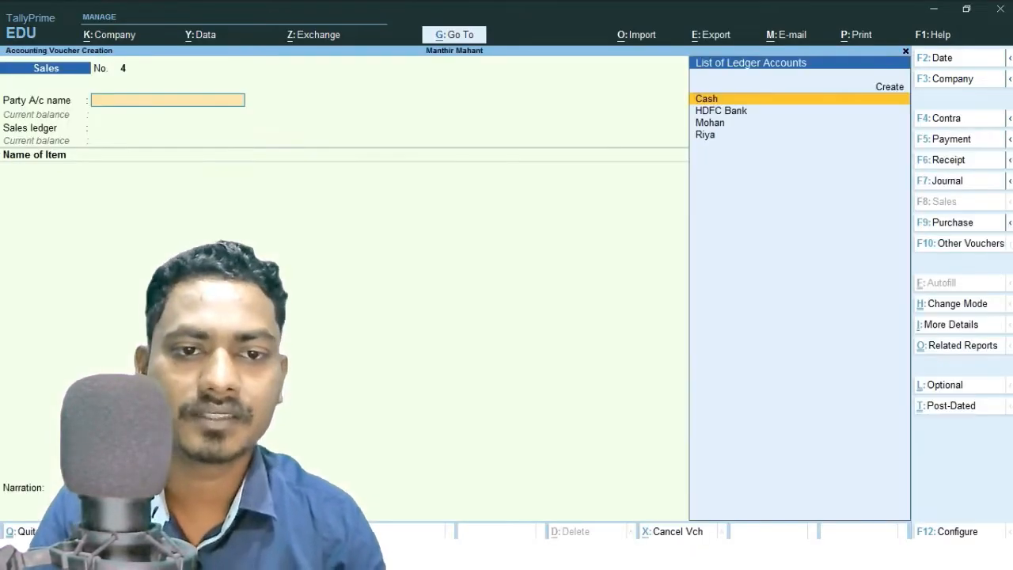
key("F9")
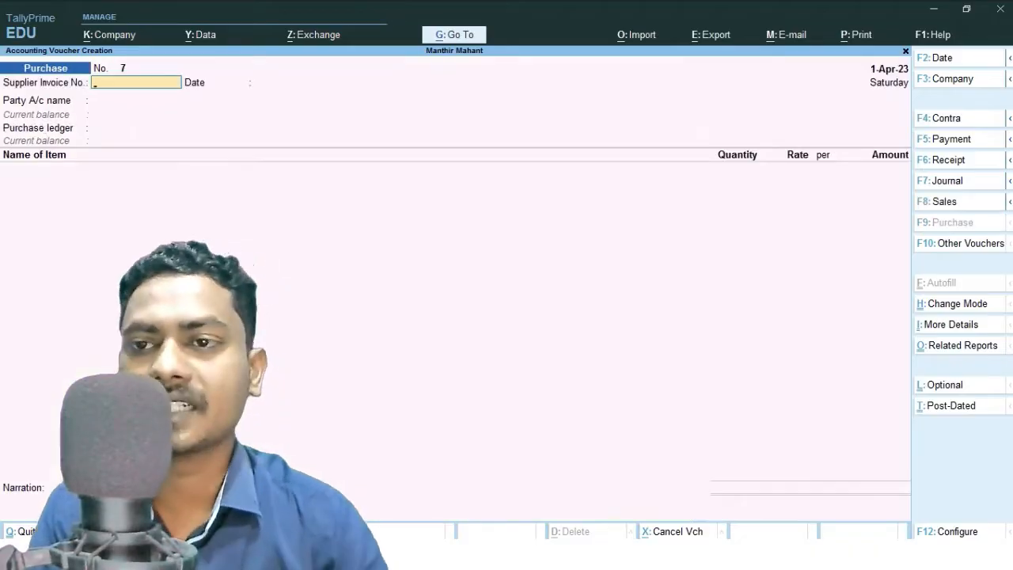
type("007")
key("Return")
Select Mohan as the party account and Goods Purchase as the purchase ledger.
key("Return")
key("Down")
key("Down")
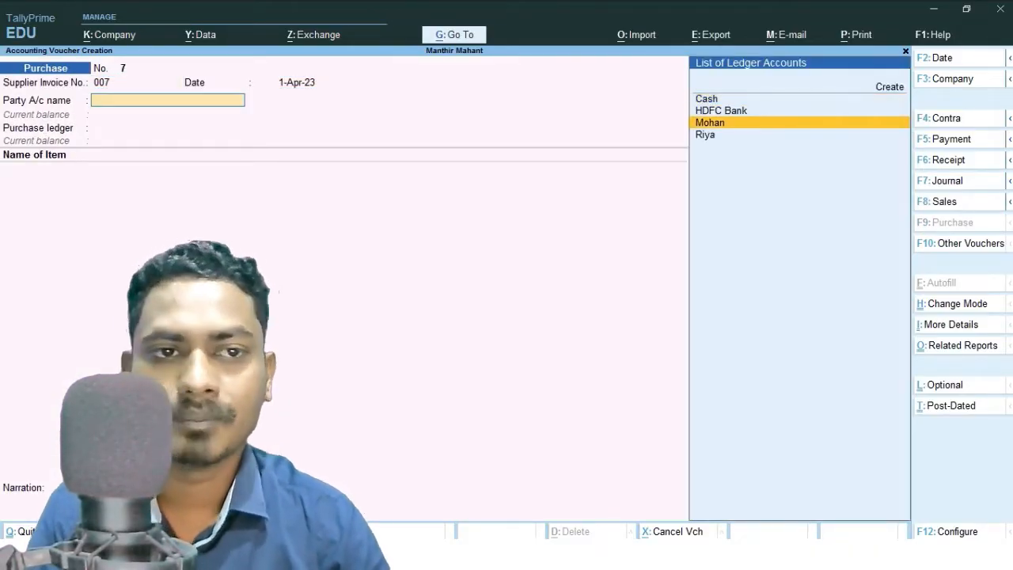
key("Return")
key("Return")
key("Return")
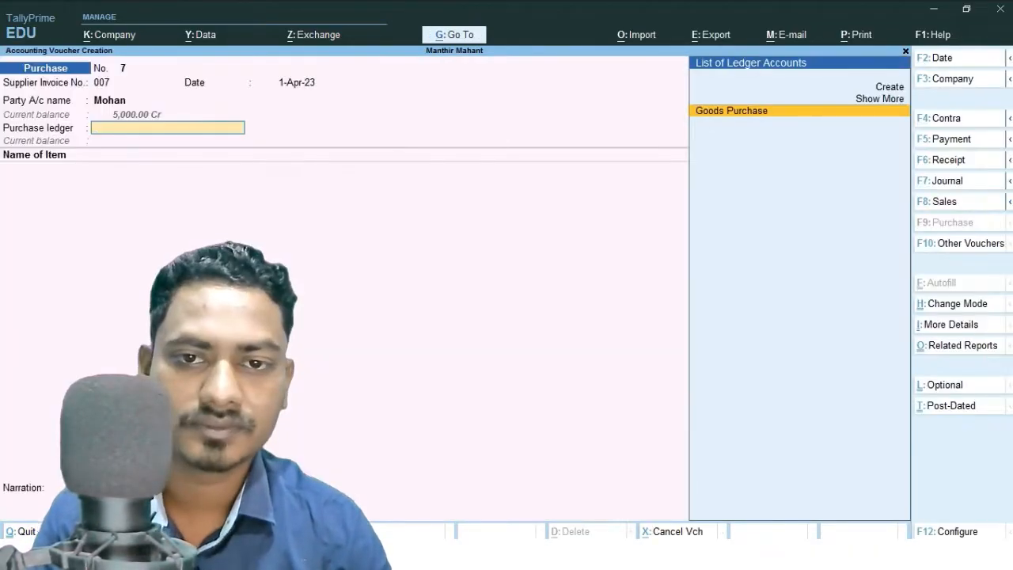
key("Return")
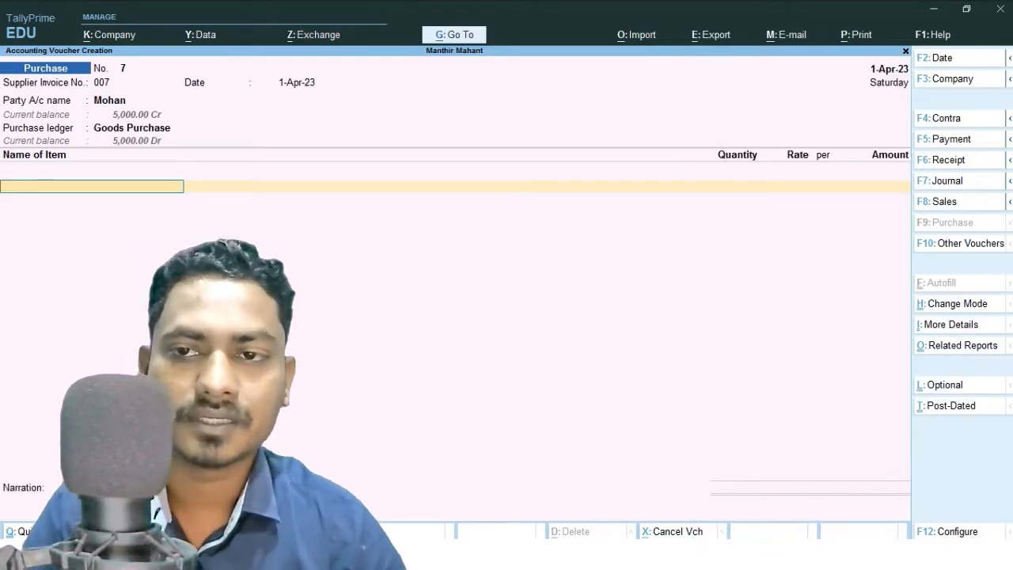
Add item HP ENVY 86.36 cm with quantity 1 and rate 900.
key("Down")
key("Return")
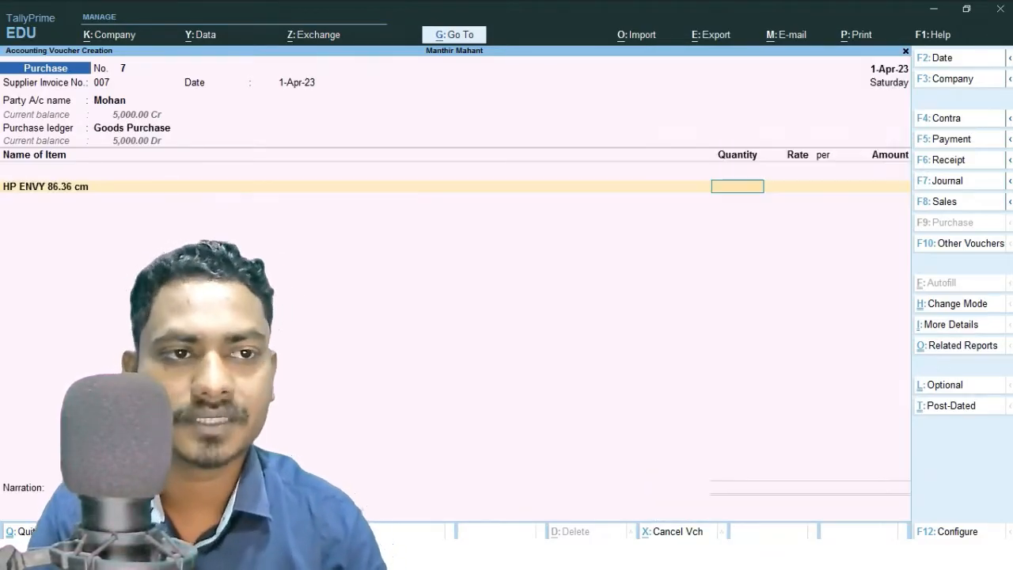
type("1")
key("Return")
type("9")
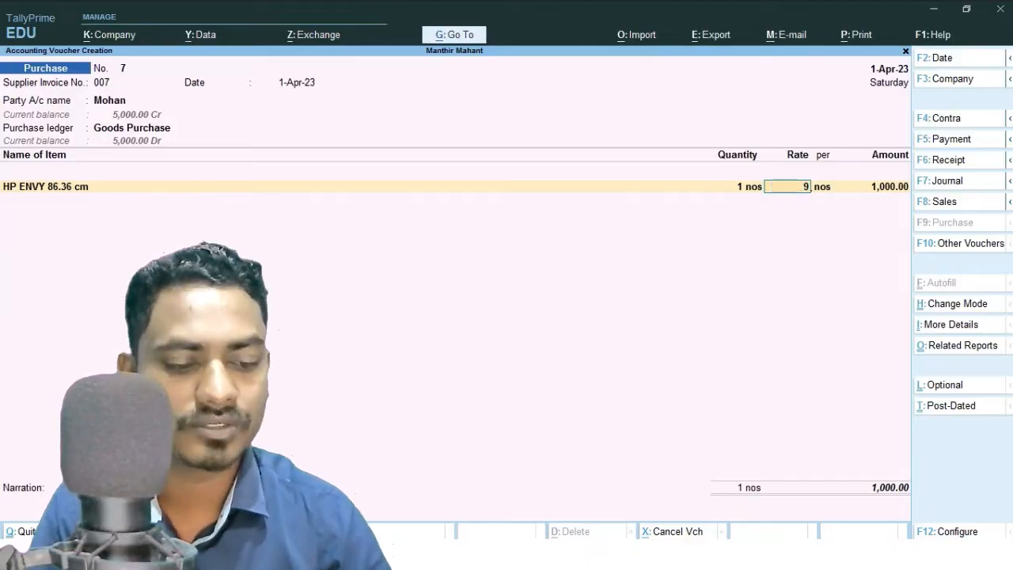
type("00")
key("Return")
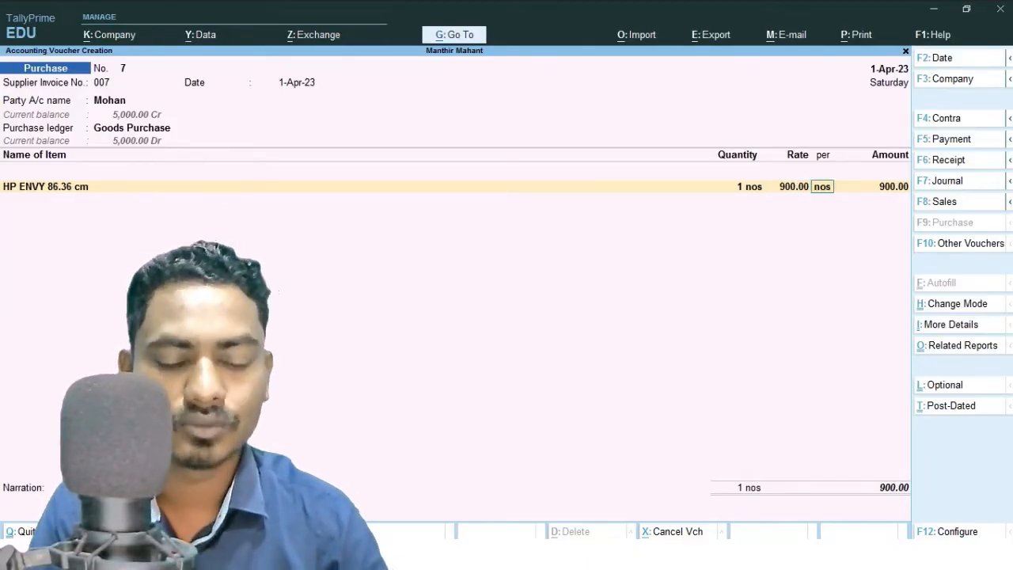
Skip the remaining fields and narration, then save the purchase voucher.
key("Return")
key("Return")
key("Return")
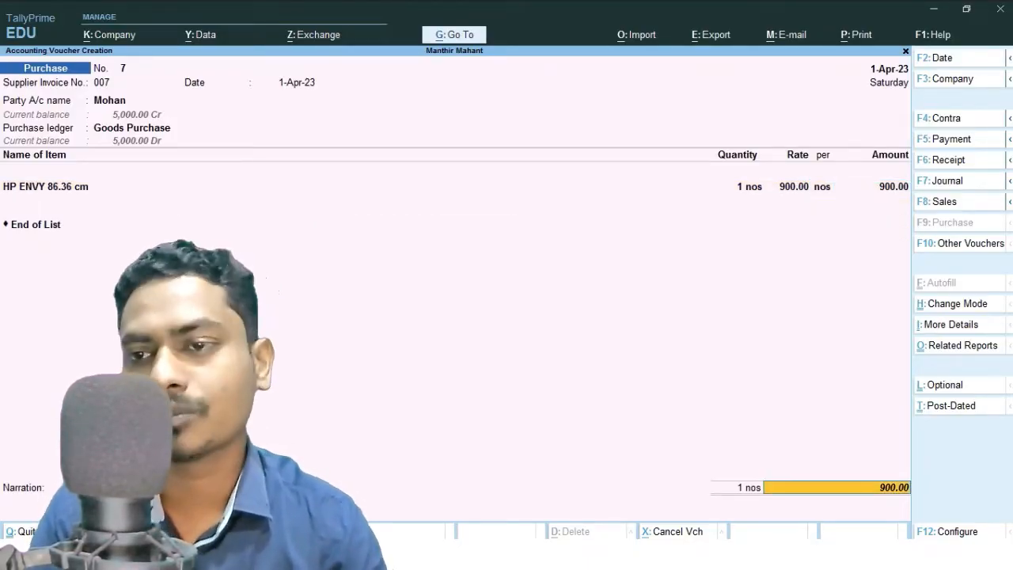
key("Return")
key("Return")
key("Return")
key("Return")
key("Return")
key("Return")
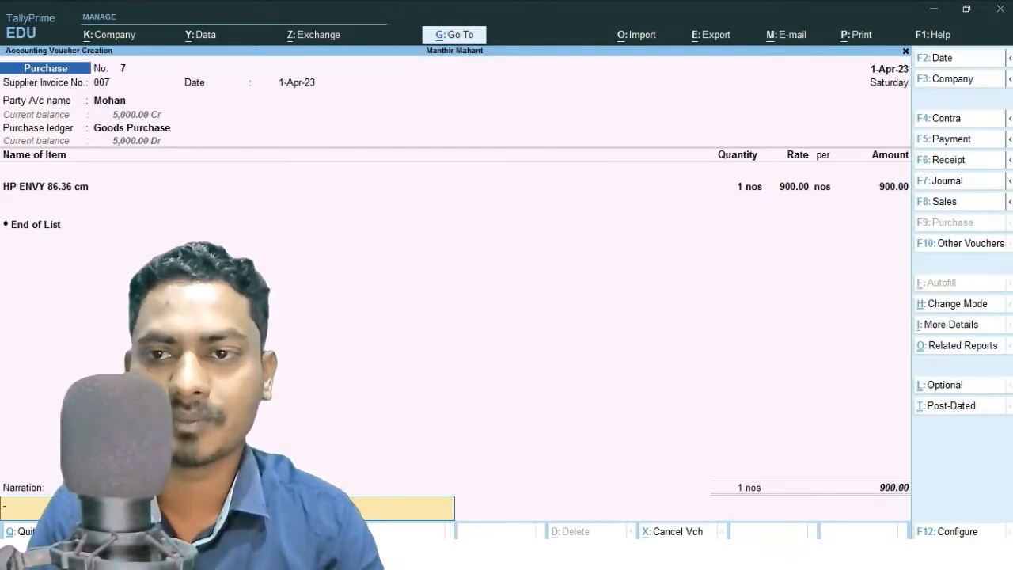
key("Return")
key("y")
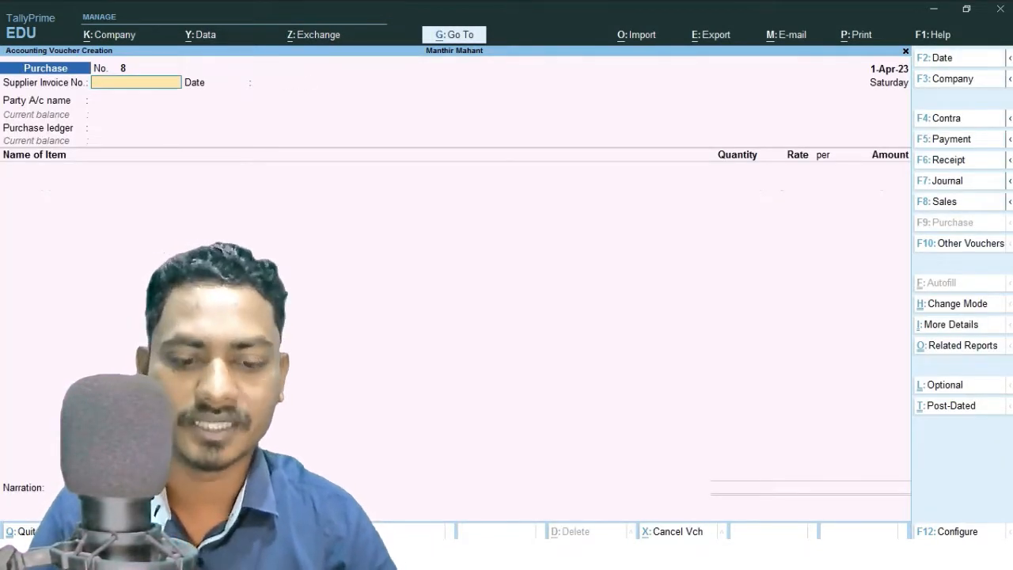
Open the Day Book and review the list including the new purchase entry.
key("Escape")
key("Down")
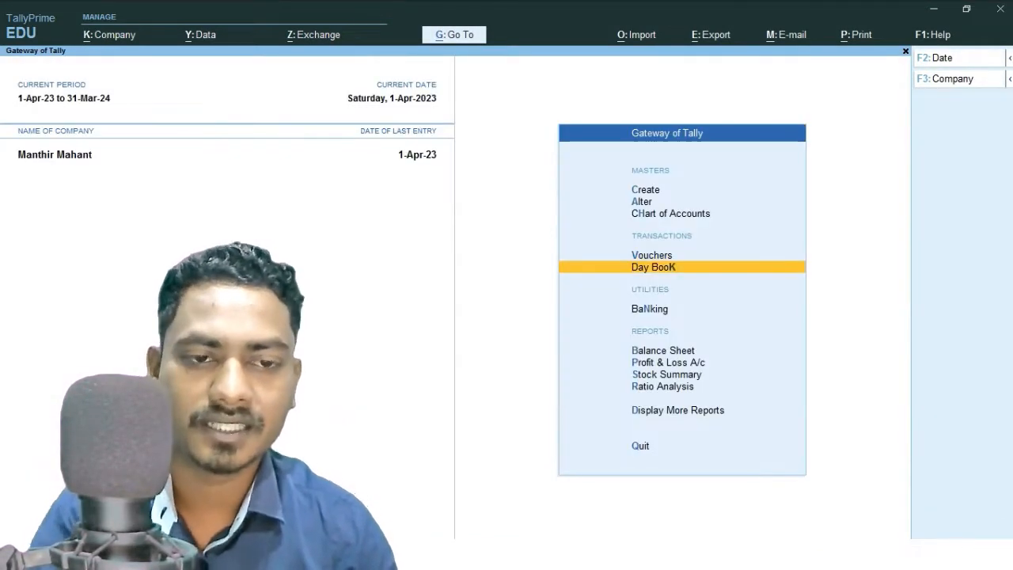
key("Return")
key("Down")
key("Down")
key("Down")
key("Down")
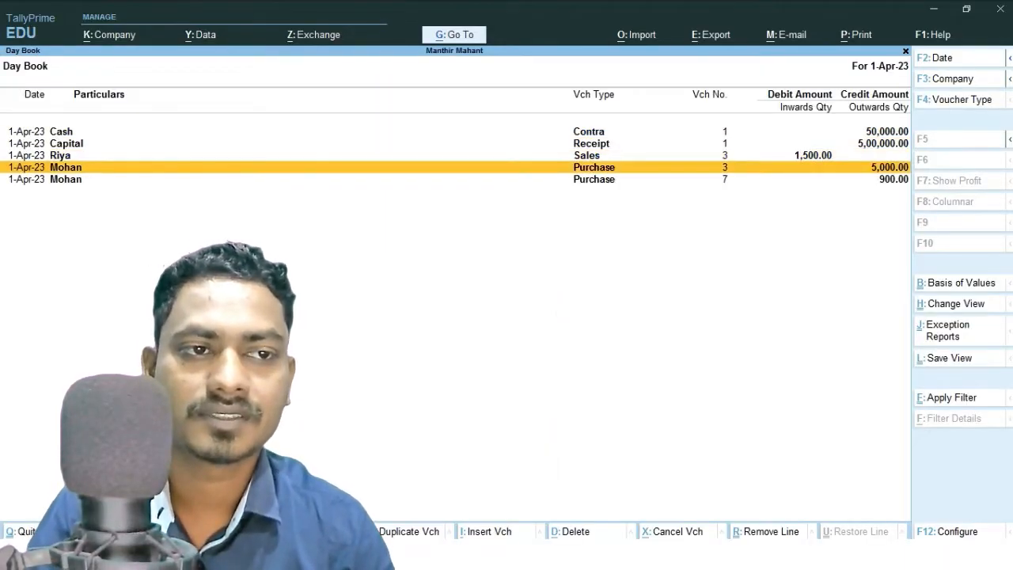
key("Up")
key("Up")
key("Down")
key("Down")
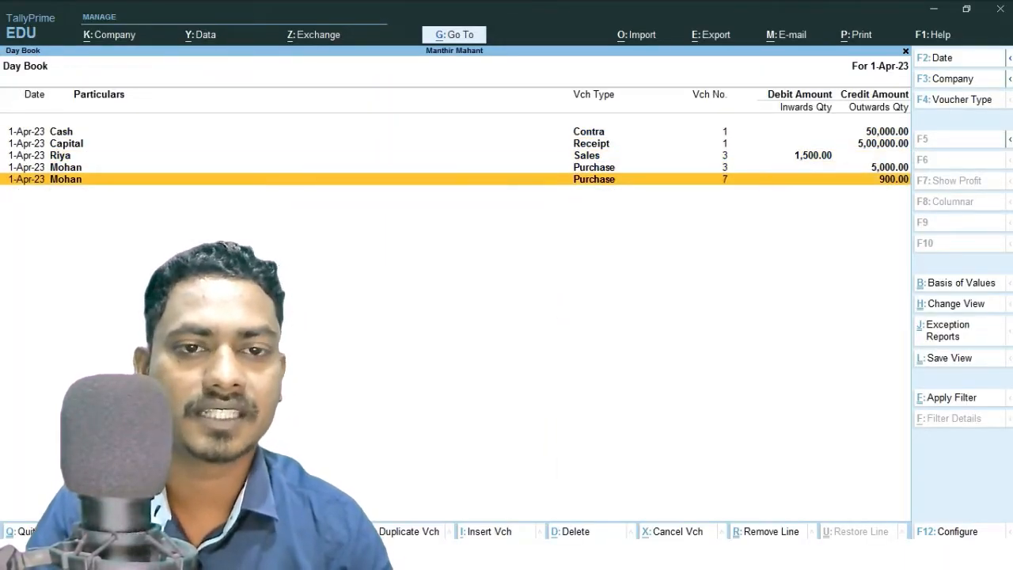
key("Escape")
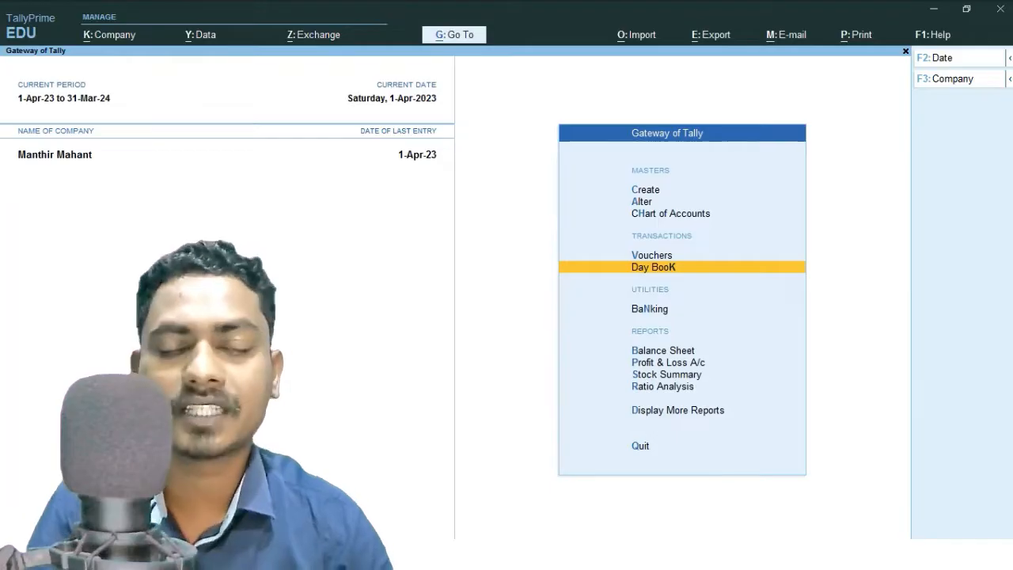
Open the Profit & Loss A/c report to check the updated purchase figures.
key("Down")
key("Down")
key("Down")
key("Return")
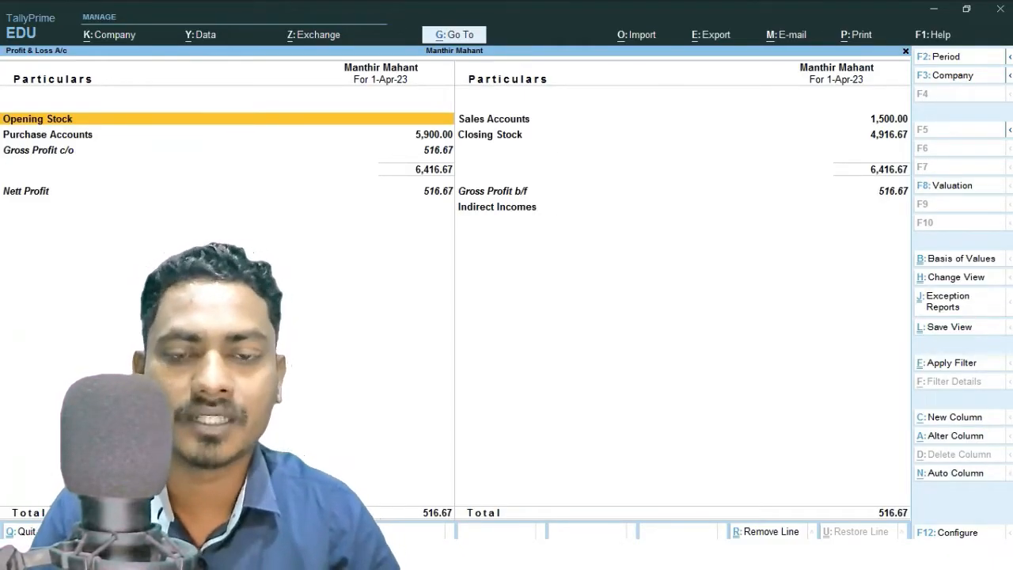
key("Escape")
Open the Day Book and inspect purchase voucher 3 and sales voucher 3 without changes.
key("Up")
key("Up")
key("Up")
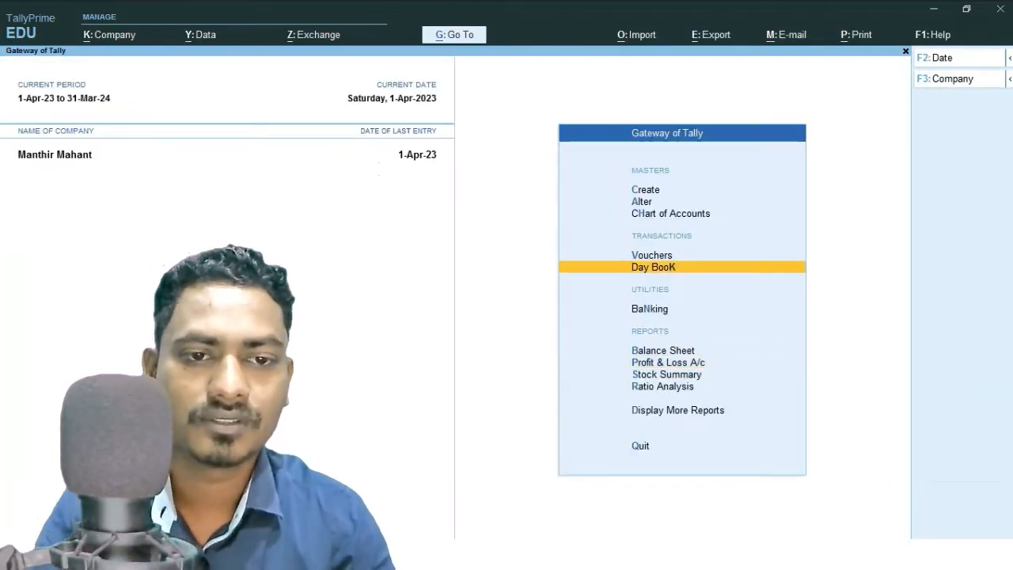
key("Return")
key("Down")
key("Down")
key("Down")
key("Down")
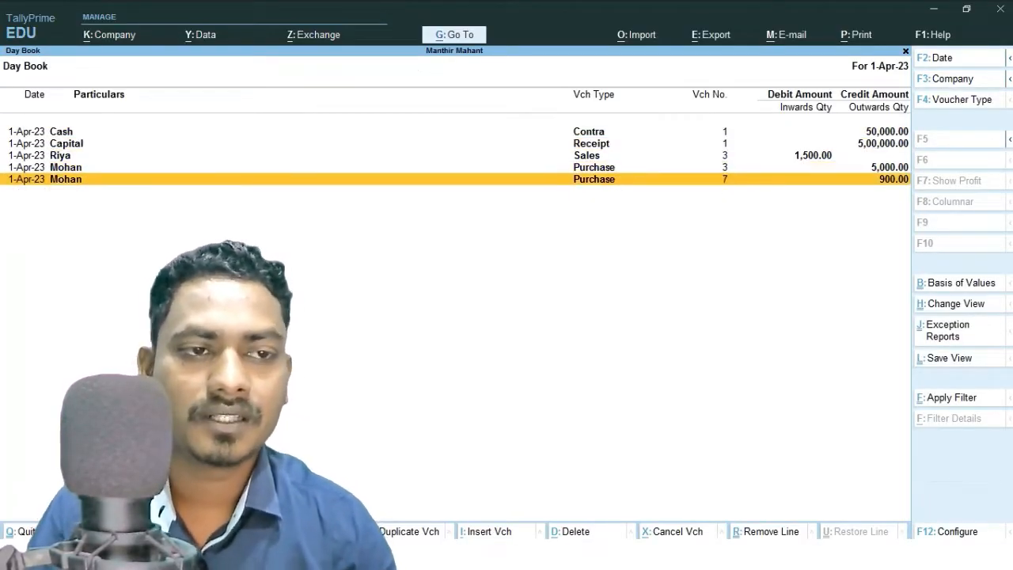
key("Up")
key("Up")
key("Down")
key("Return")
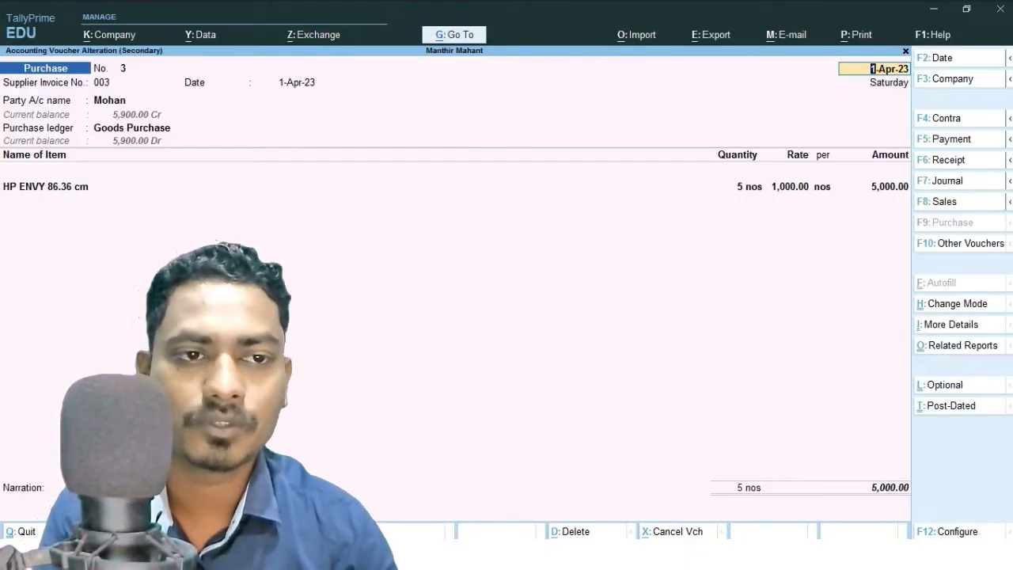
key("Escape")
key("Up")
key("Return")
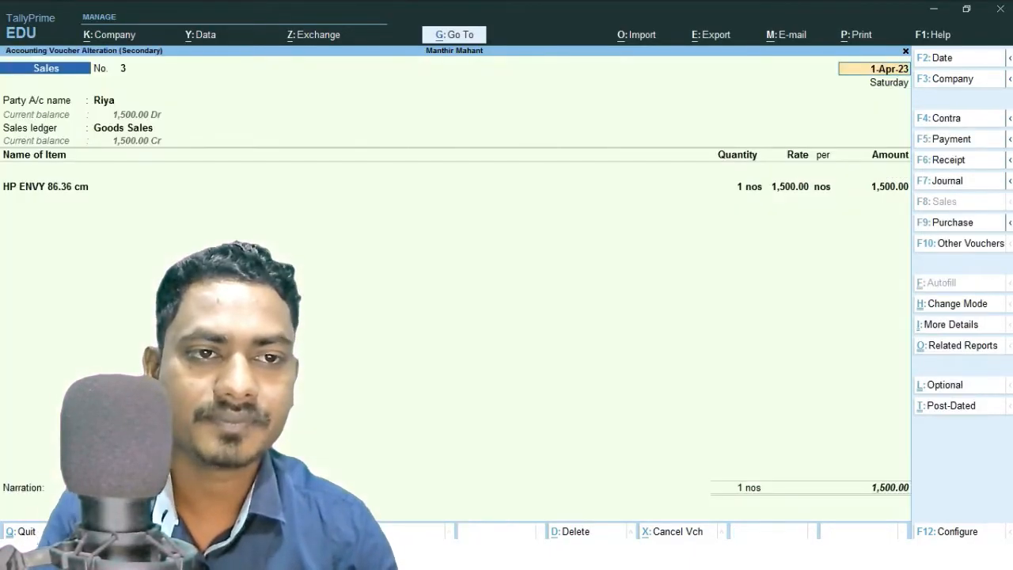
key("Escape")
key("Escape")
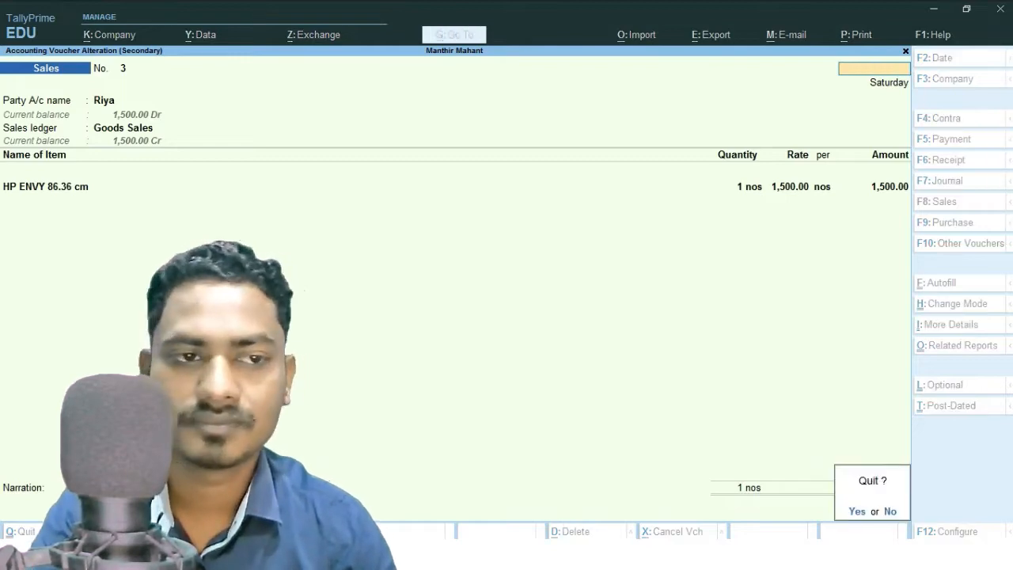
key("y")
Inspect purchase voucher 7 without changes and return to the Gateway of Tally.
key("Down")
key("Down")
key("Return")
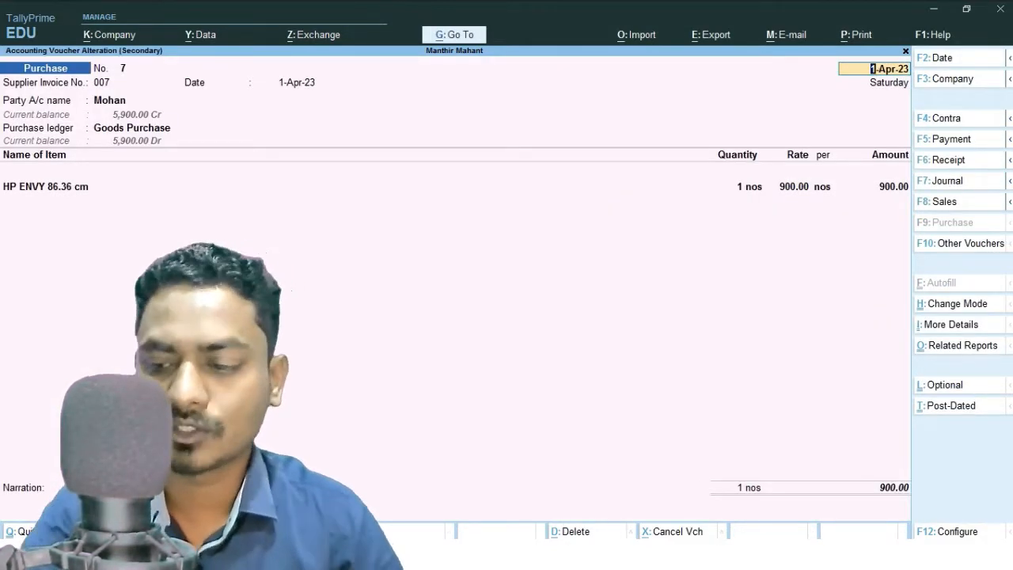
key("Escape")
key("Escape")
key("y")
key("Escape")
Open the Purchase Register from Account Books under Display More Reports to list all purchase vouchers.
key("Down")
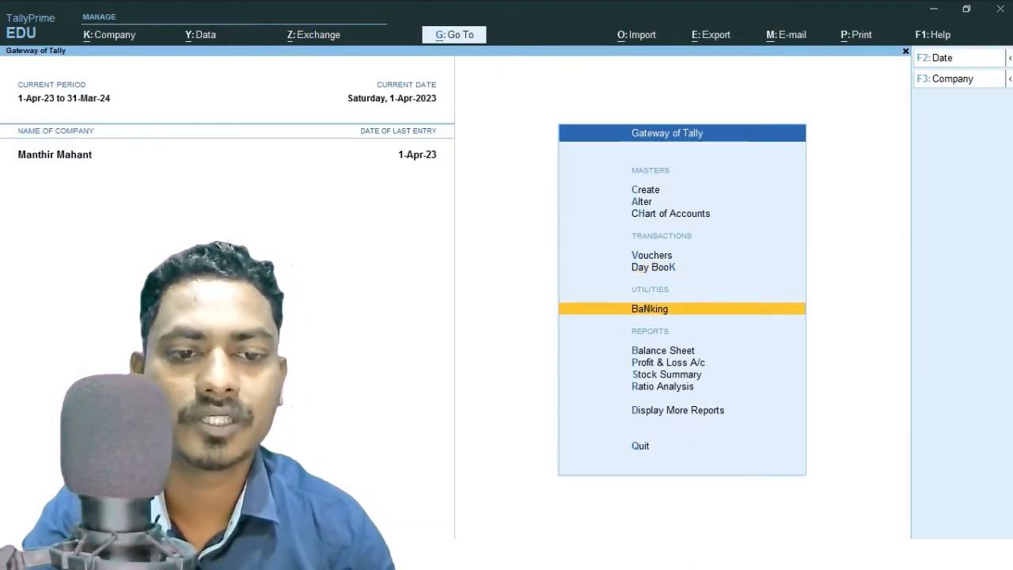
key("Down")
key("Down")
key("Down")
key("Down")
key("Down")
key("Return")
key("Down")
key("Down")
key("Down")
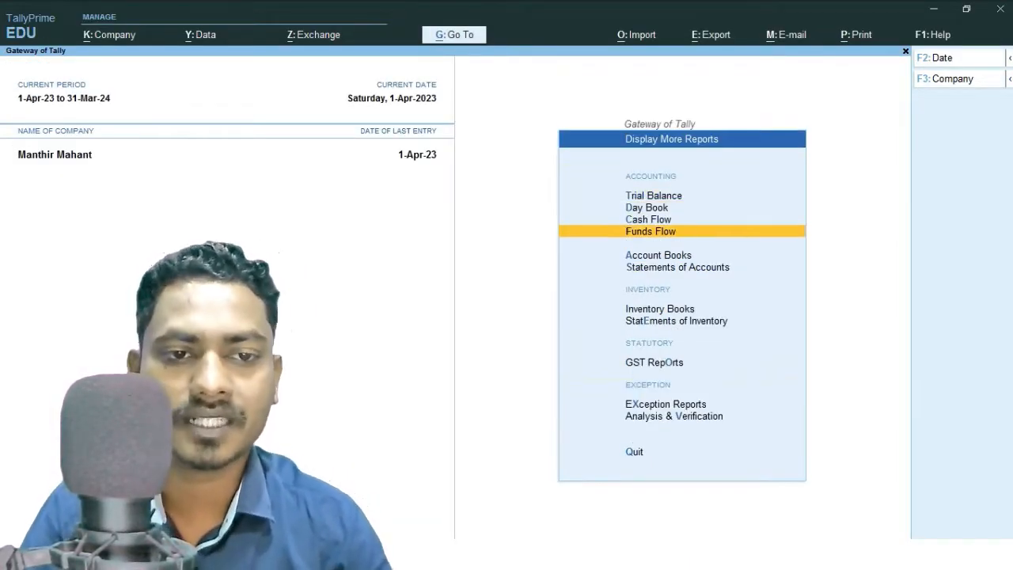
key("Down")
key("Return")
key("Down")
key("Down")
key("Down")
key("Down")
key("Down")
key("Down")
key("Down")
key("Down")
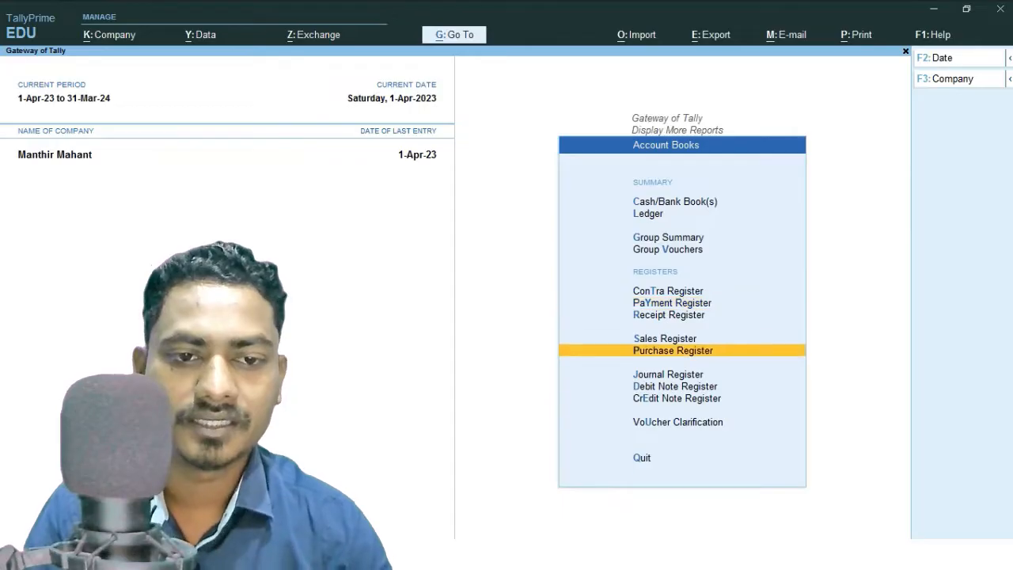
key("Return")
key("Return")
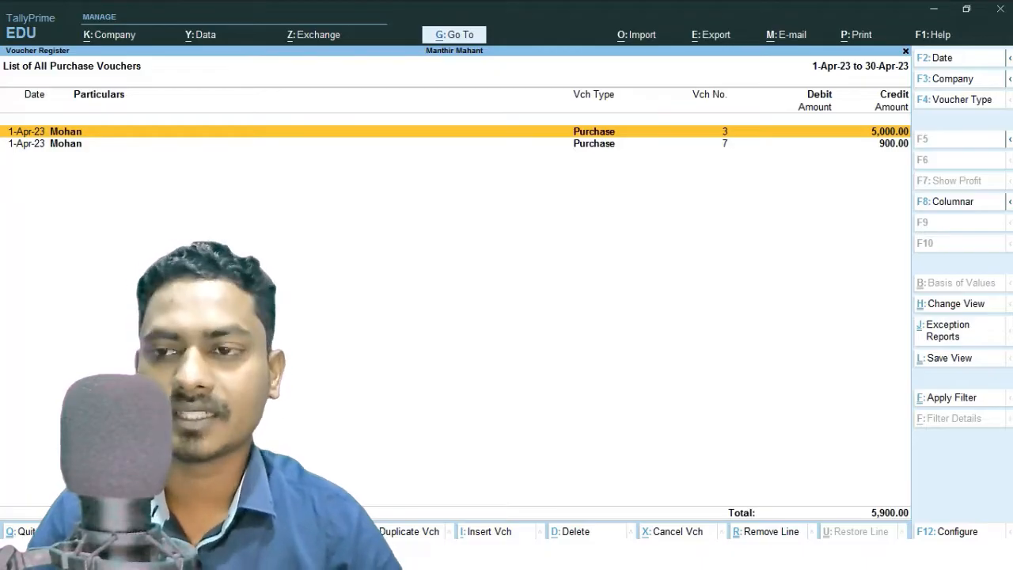
Open the Sales Register from Account Books to list all sales vouchers, then return to the menu.
key("Escape")
key("Escape")
key("Up")
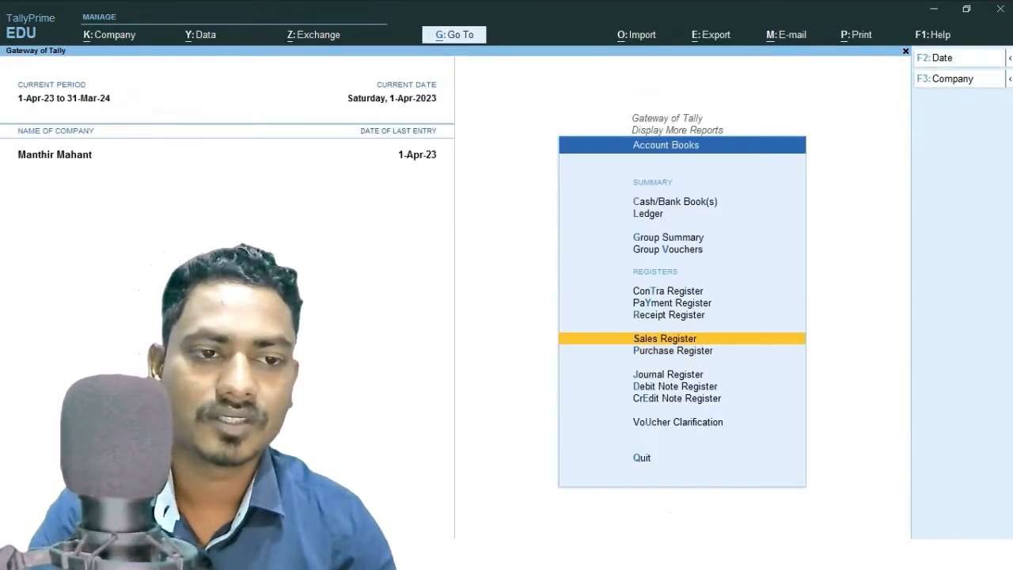
key("Return")
key("Return")
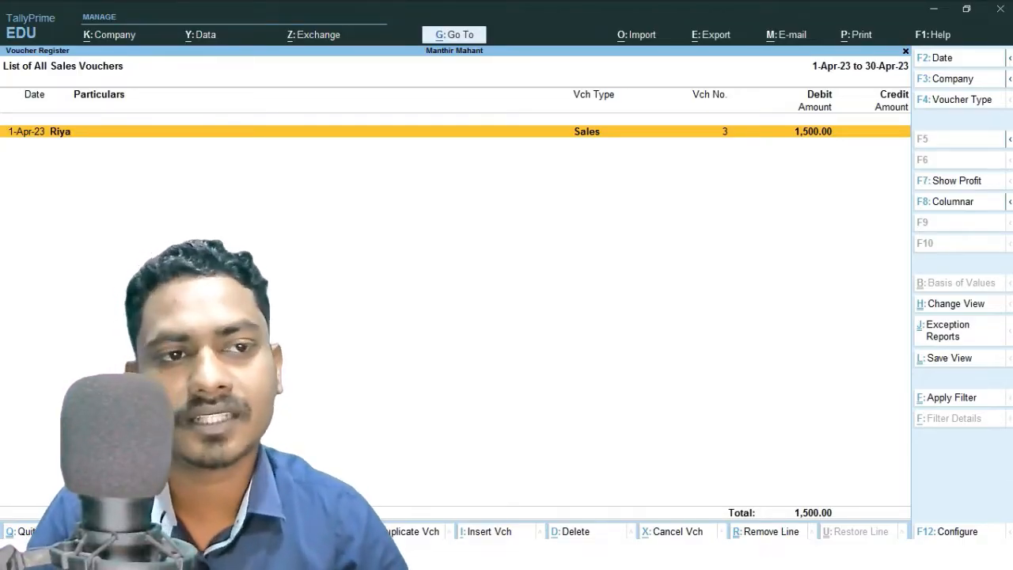
key("Escape")
key("Escape")
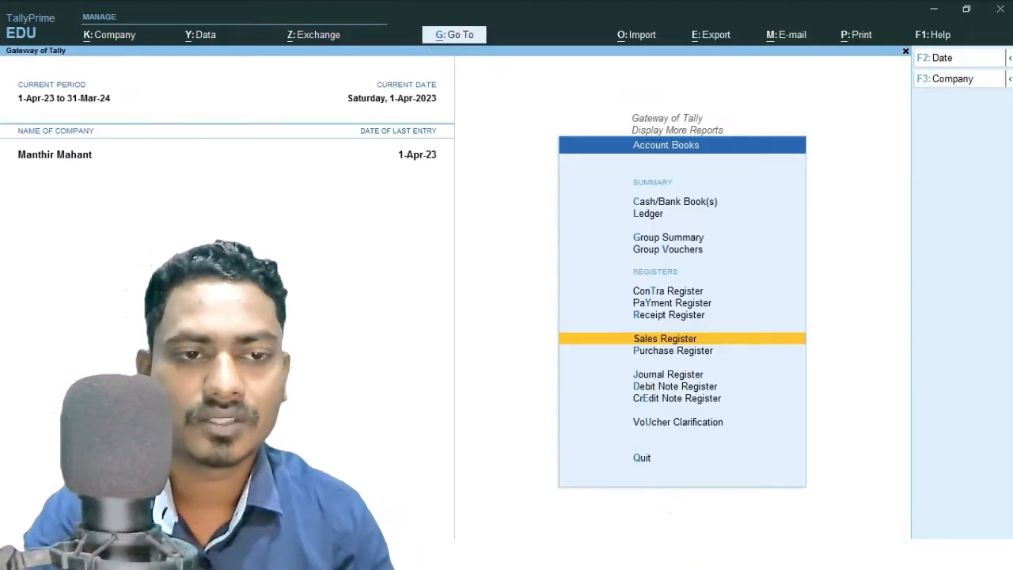
Open the Profit & Loss A/c report from the Gateway of Tally to review purchase figures.
key("Escape")
key("Escape")
key("Up")
key("Up")
key("Up")
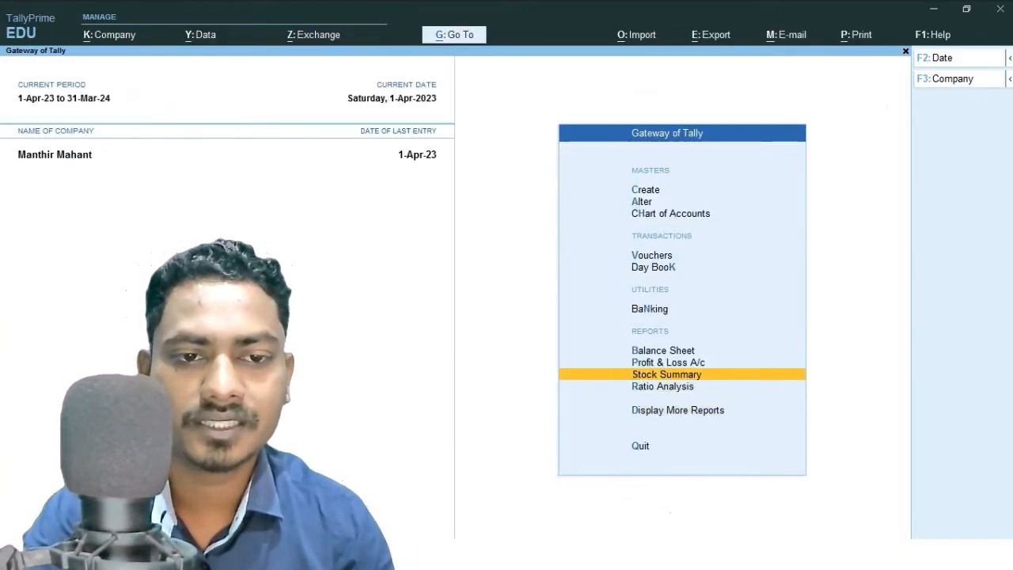
key("Return")
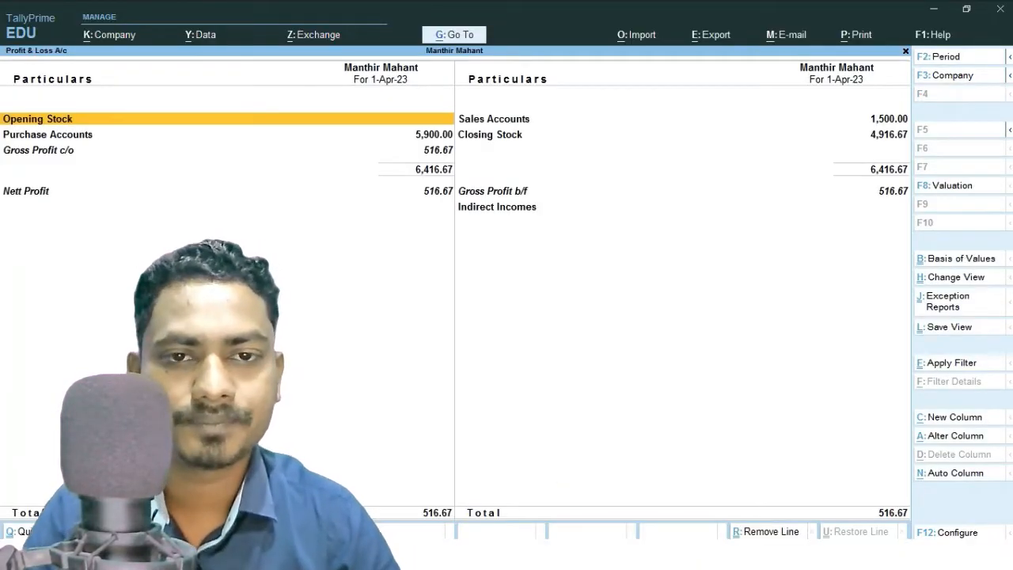
Open purchase voucher 7 from the Day Book, set the HP ENVY 86.36 cm rate to 1100, and save.
key("Escape")
key("Up")
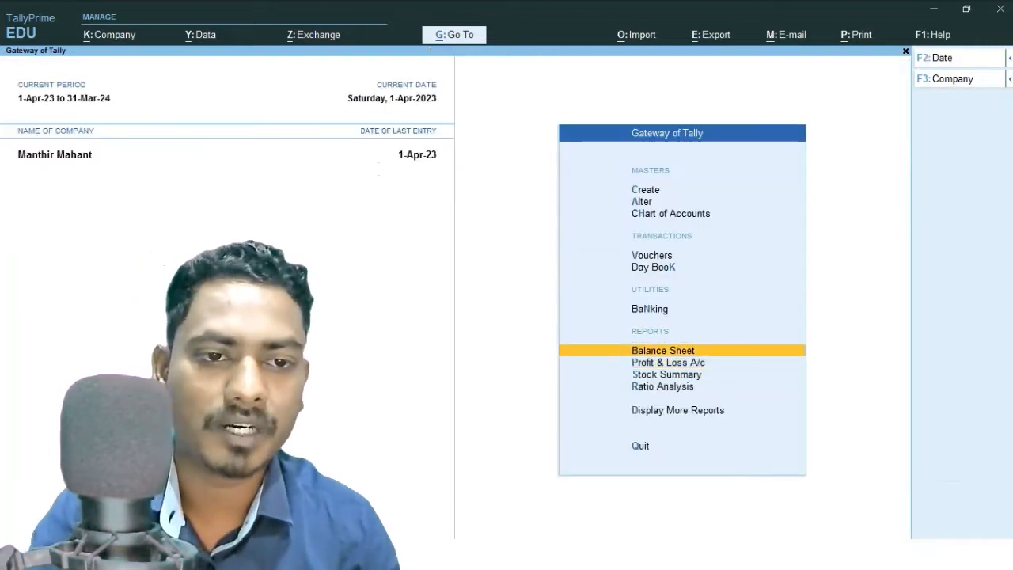
key("Up")
key("Up")
key("Return")
key("Down")
key("Down")
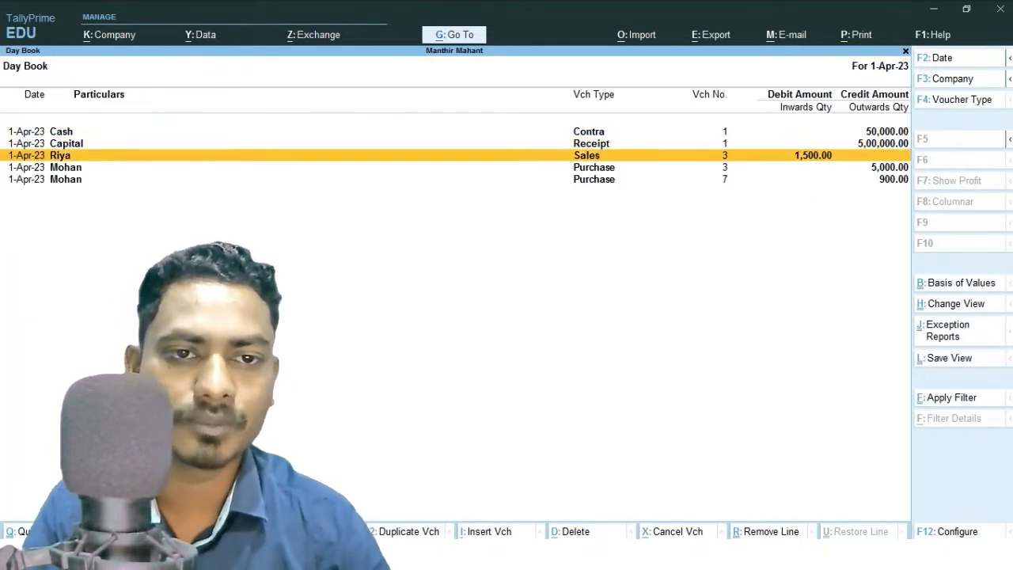
key("Down")
key("Down")
key("Return")
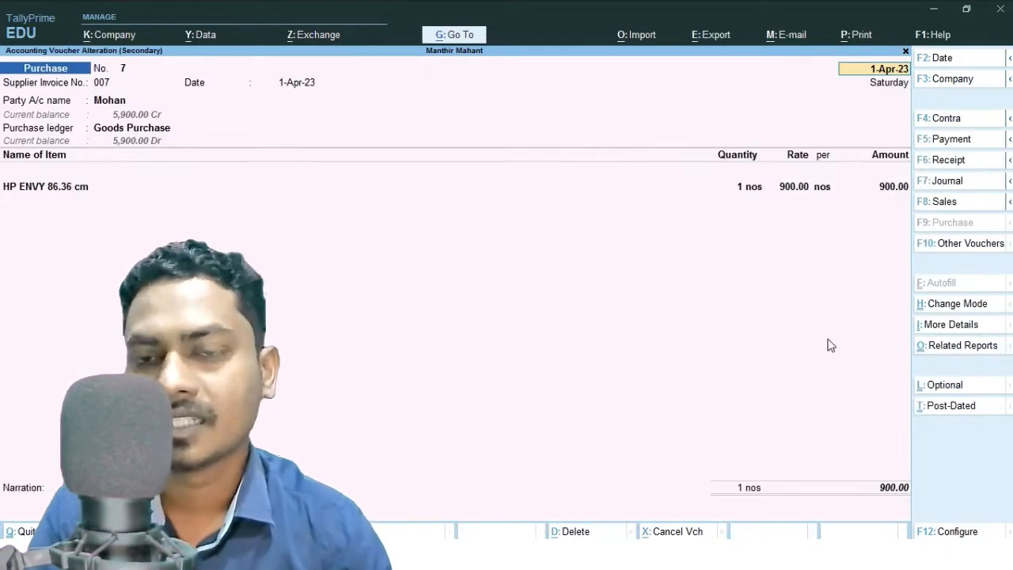
left_click(786, 193)
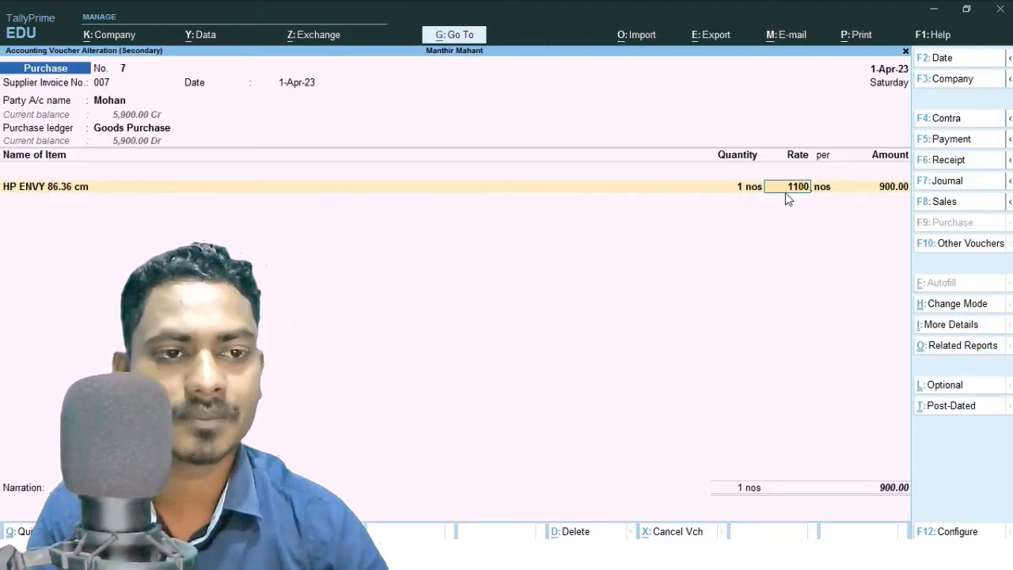
key("Return")
key("ctrl")
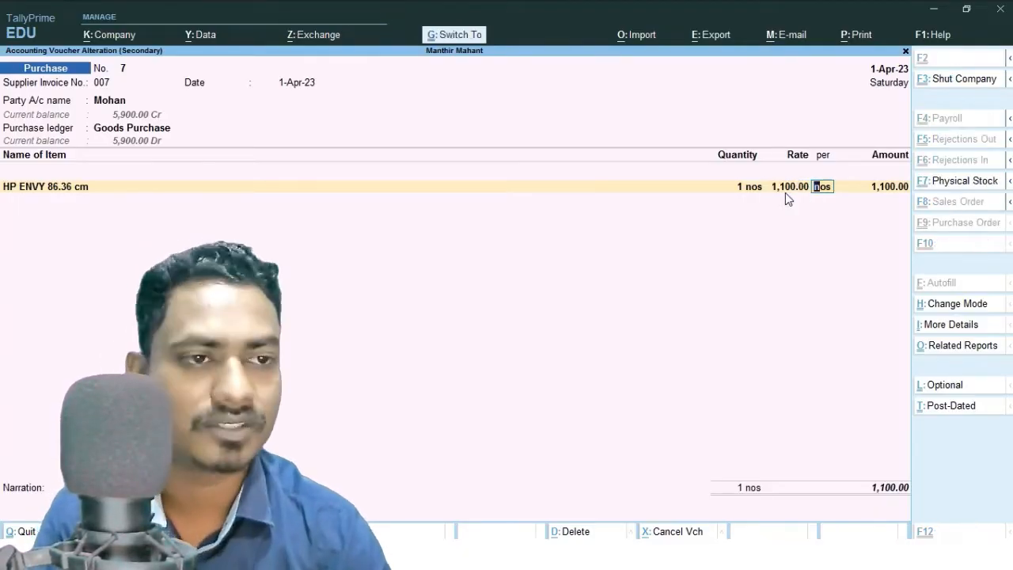
key("ctrl+a")
Open the Profit & Loss A/c report to review the revised purchase and gross profit figures.
key("Escape")
key("Down")
key("Down")
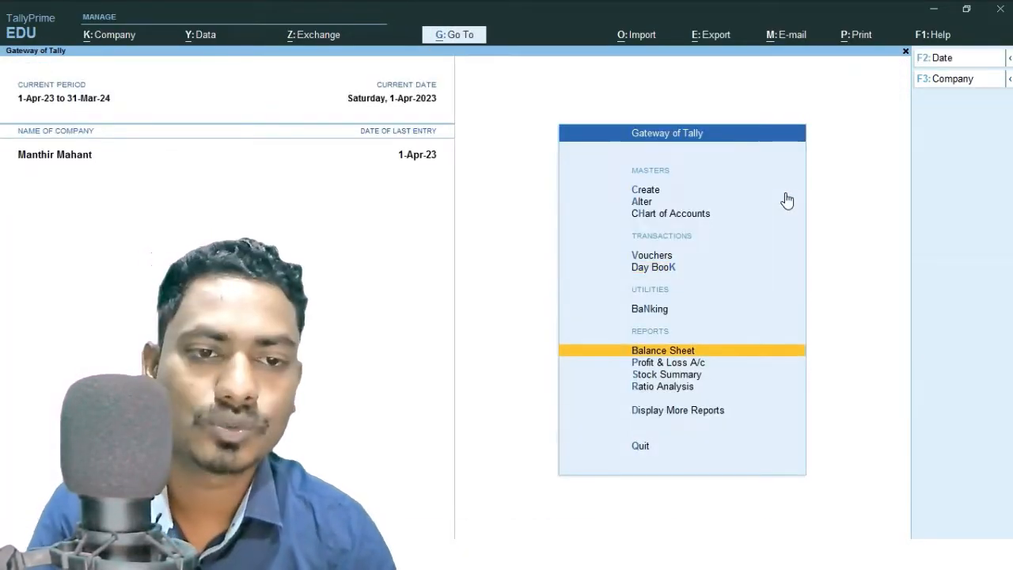
key("Down")
key("Return")
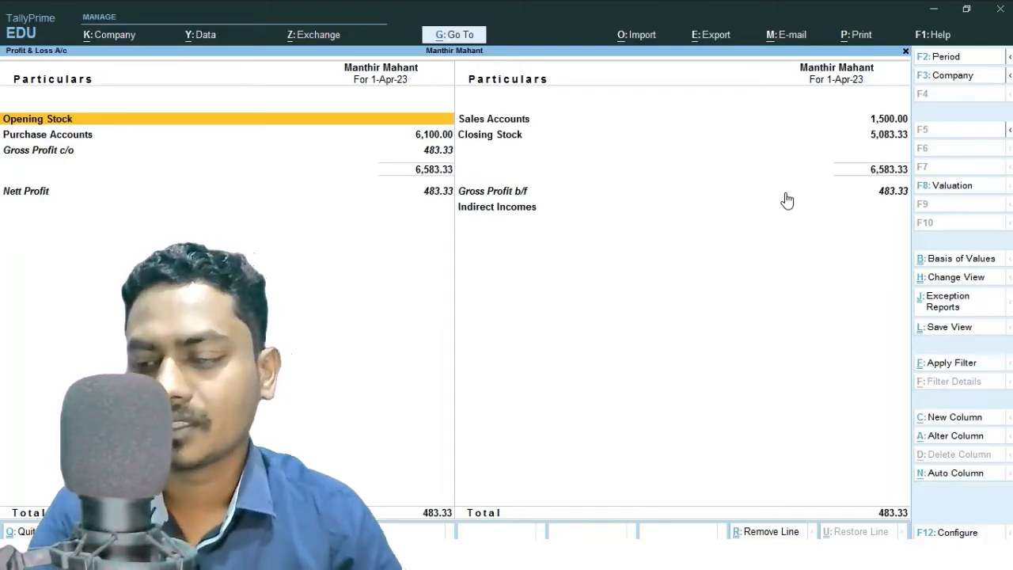
Open the Day Book to review the altered purchase voucher 7.
key("Escape")
key("Up")
key("Up")
key("Up")
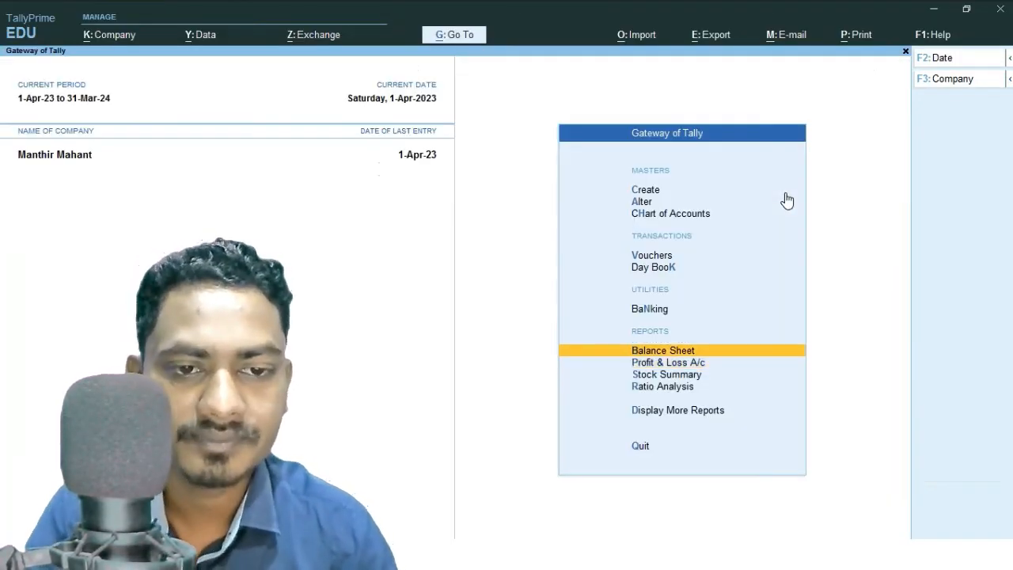
key("Return")
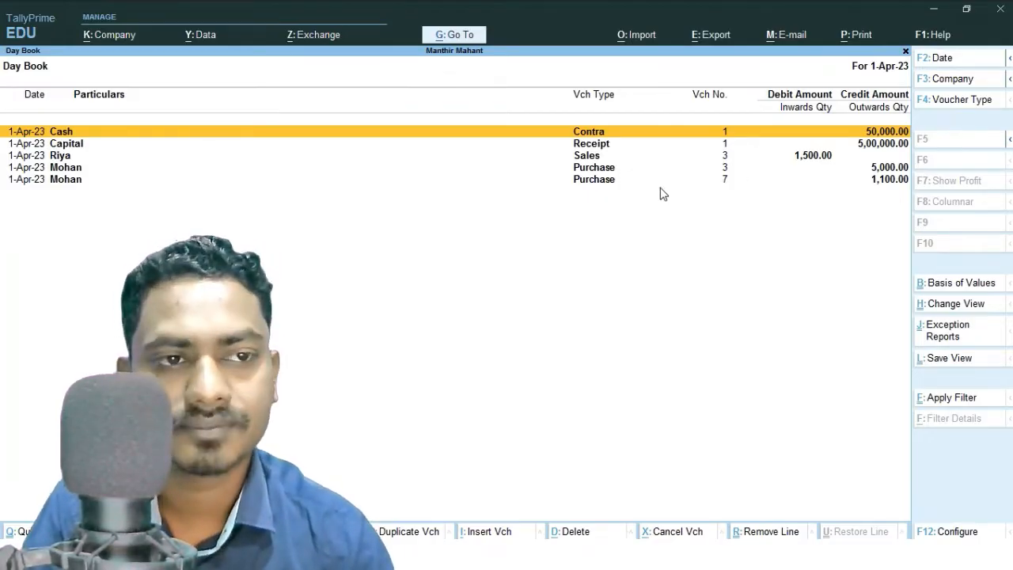
Reopen the Profit & Loss A/c report to compare the purchase totals.
key("Escape")
key("Down")
key("Down")
key("Down")
key("Return")
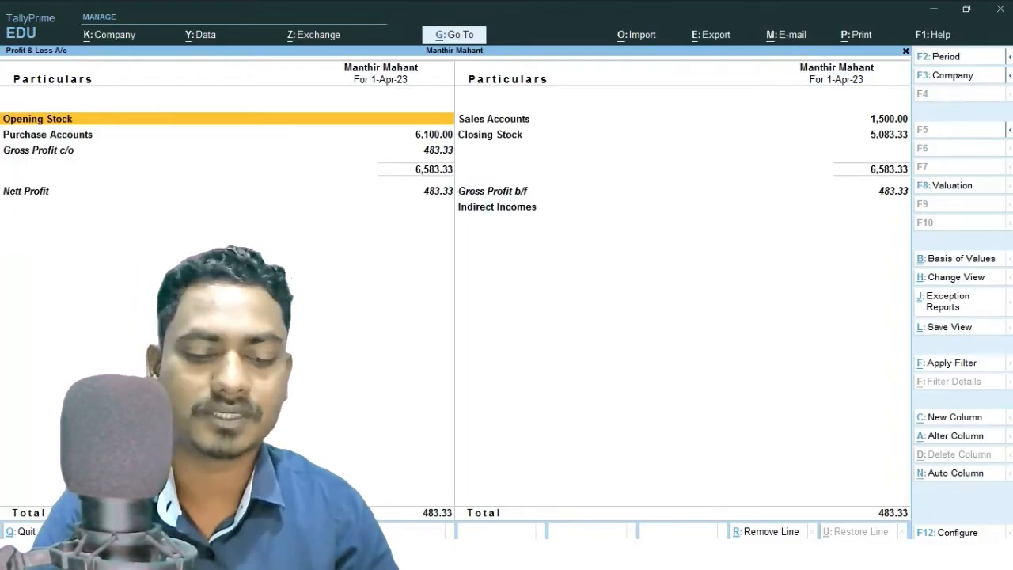
Delete purchase voucher 7 from the Day Book and return to the Gateway of Tally.
key("Escape")
key("Up")
key("Up")
key("Up")
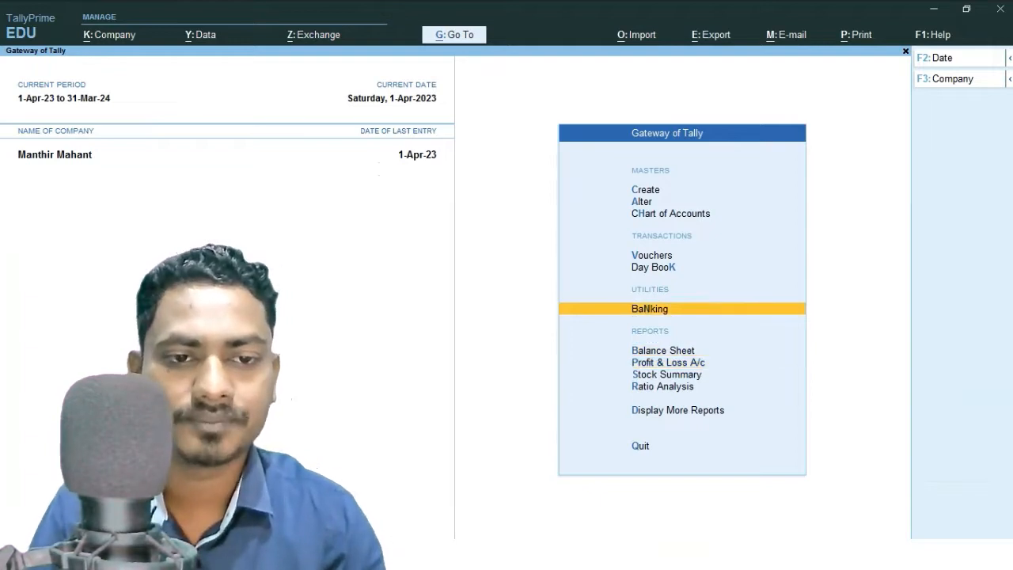
key("Return")
key("Down")
key("Down")
key("Down")
key("Down")
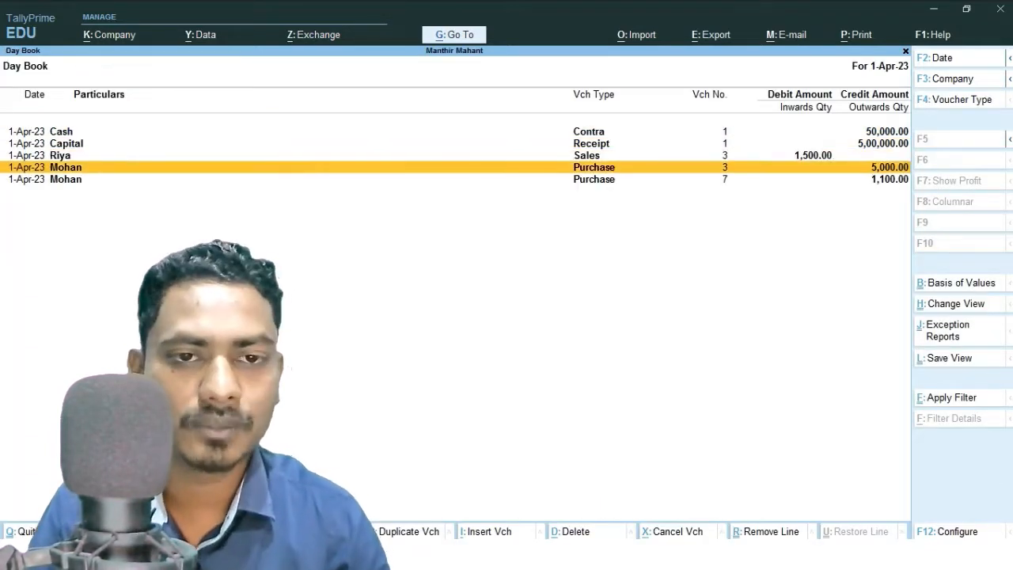
key("Return")
key("alt+d")
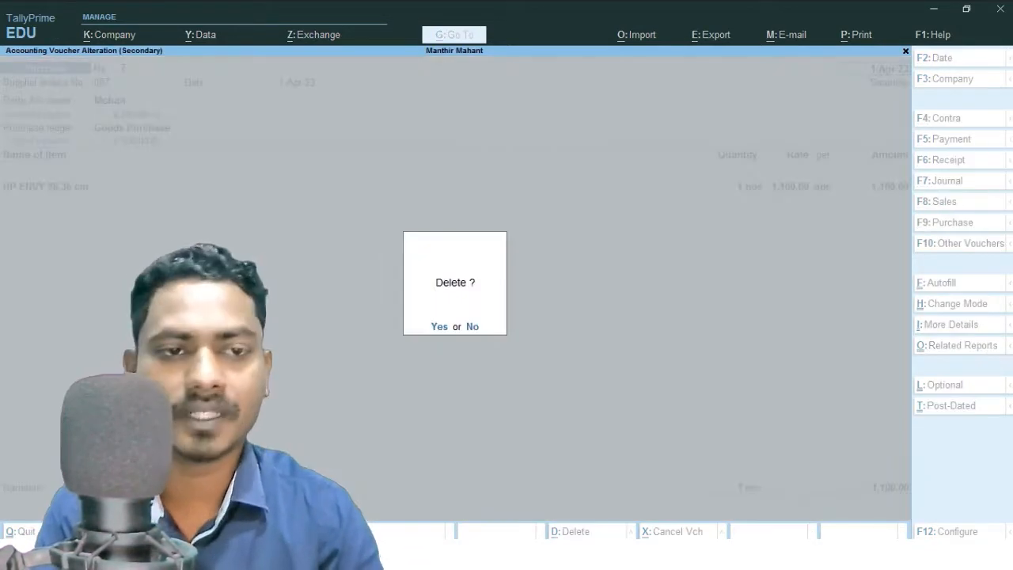
key("y")
key("Return")
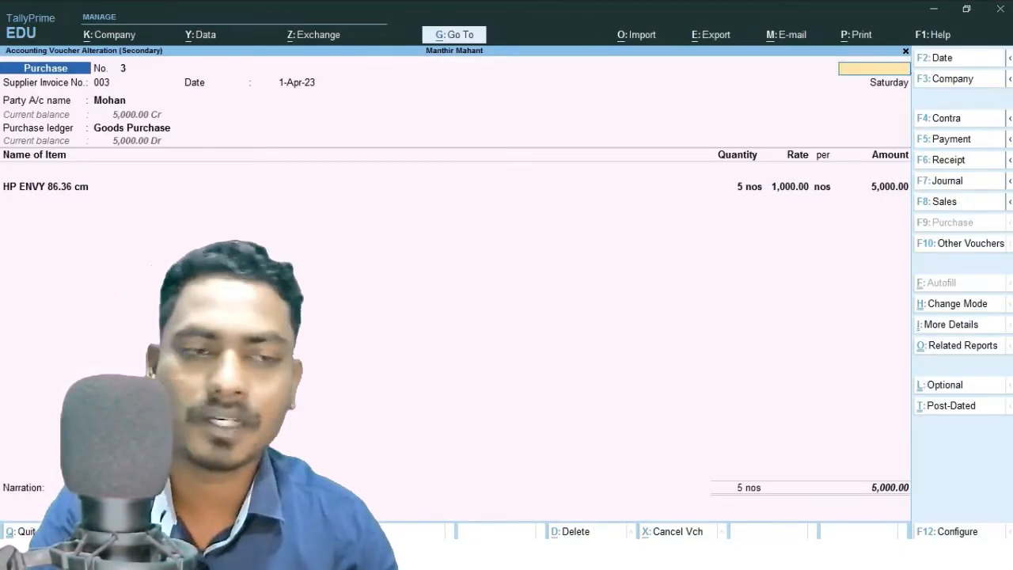
key("Escape")
key("Escape")
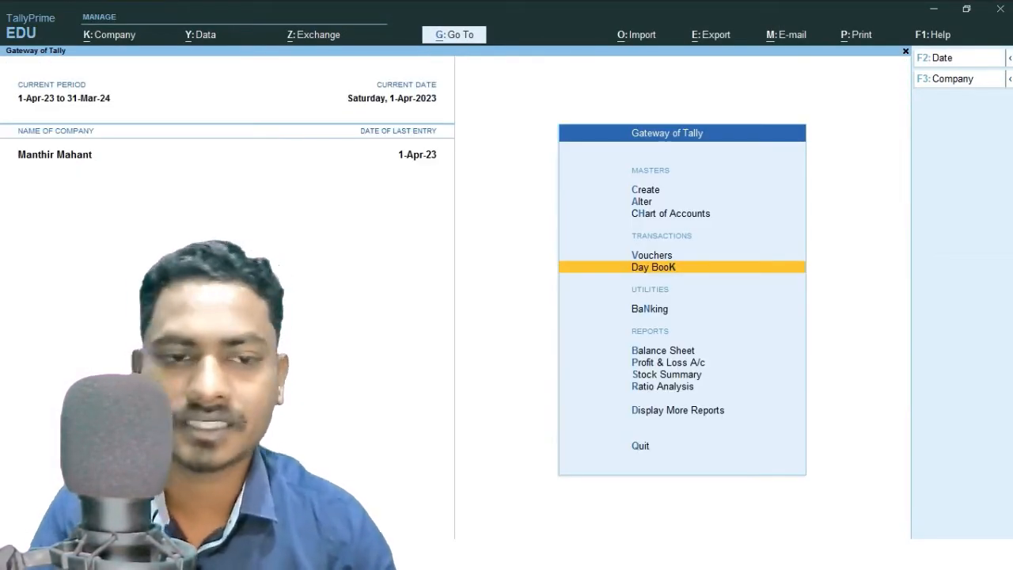
Open the Profit & Loss A/c report to check purchases after the deletion.
key("Down")
key("Down")
key("Down")
key("Return")
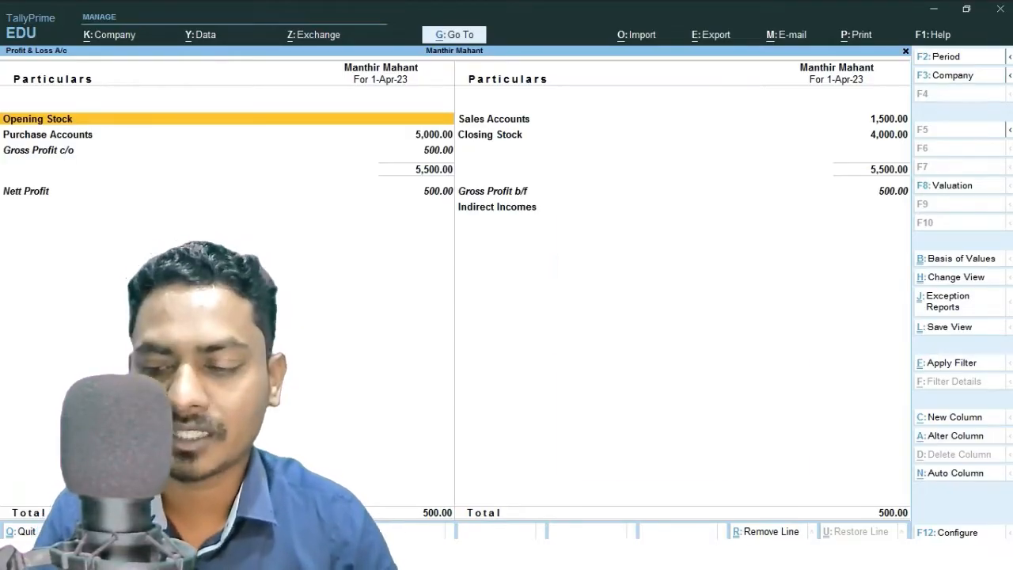
key("Escape")
key("Up")
key("Up")
key("Up")
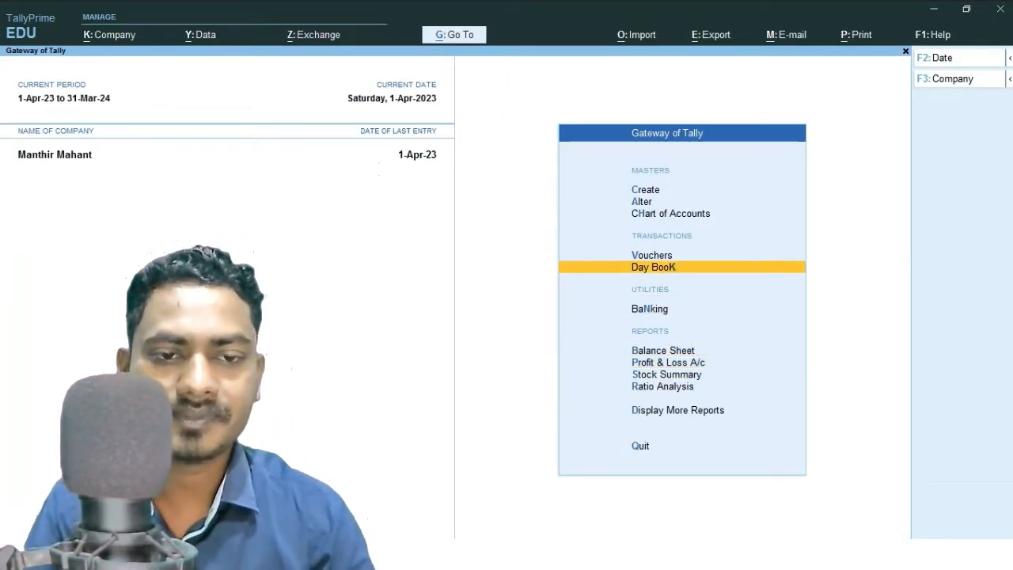
key("Up")
key("Return")
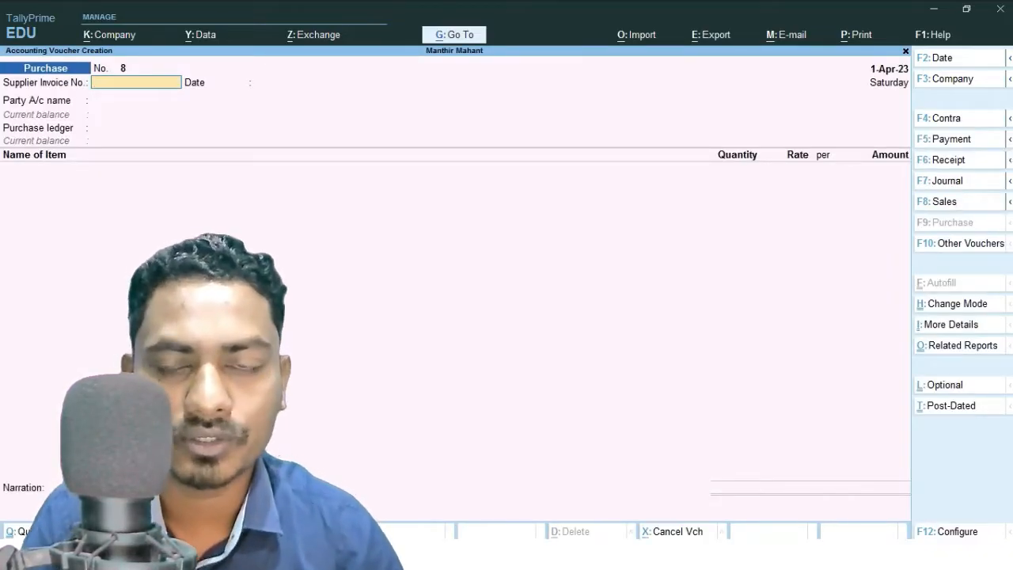
key("F8")
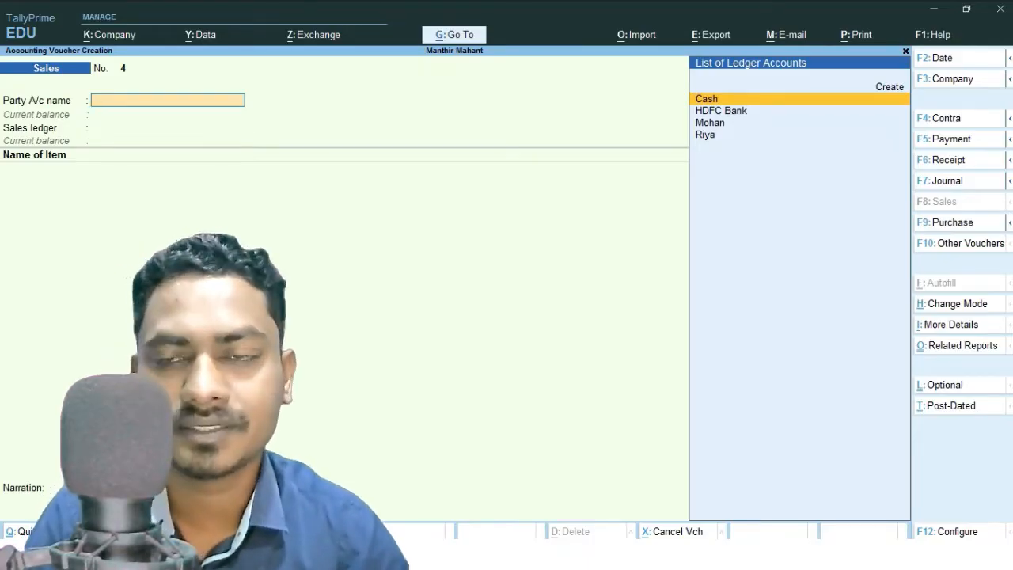
key("Down")
key("Down")
key("Down")
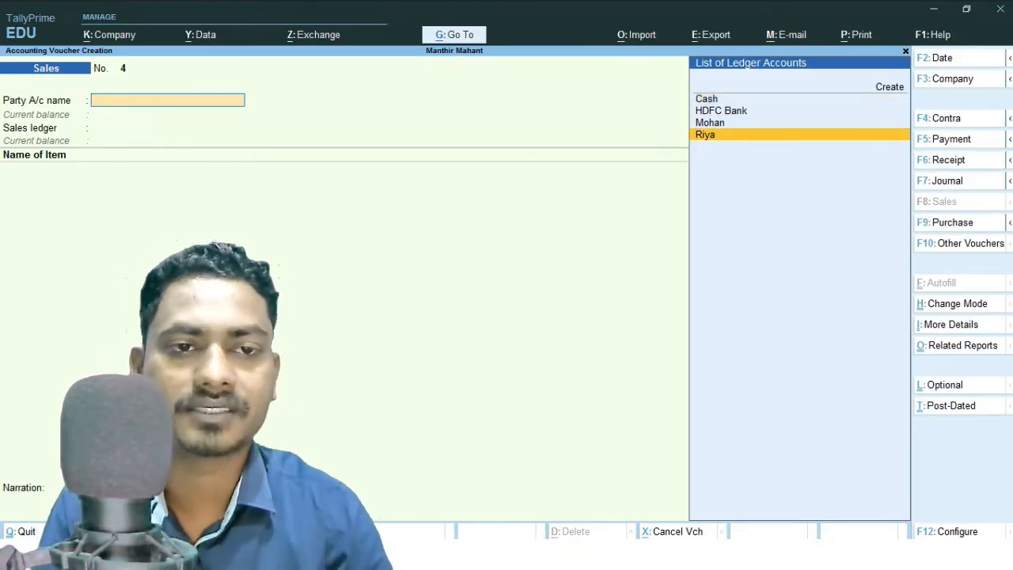
key("Return")
key("ctrl+a")
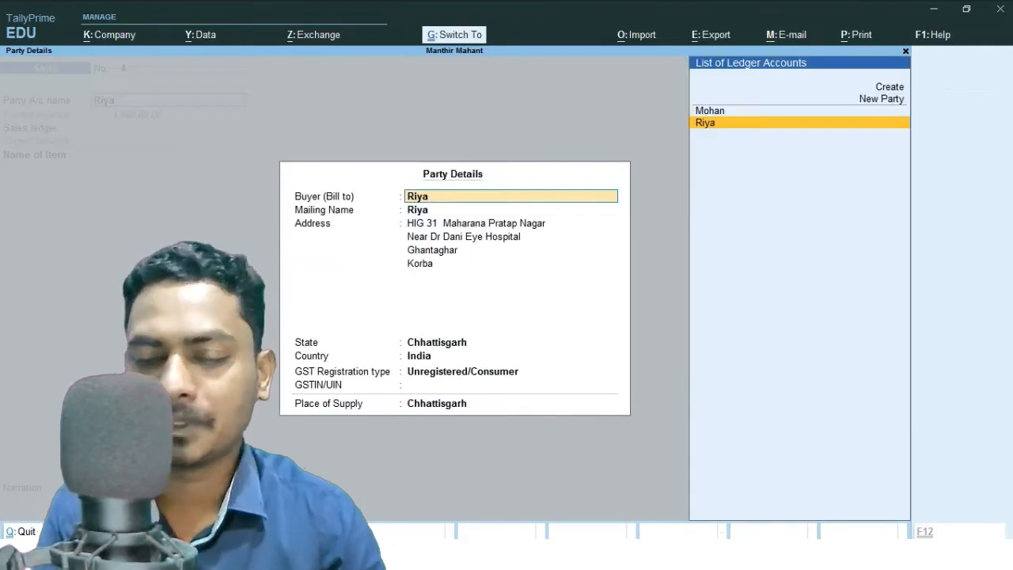
key("ctrl+a")
key("Return")
key("ctrl+q")
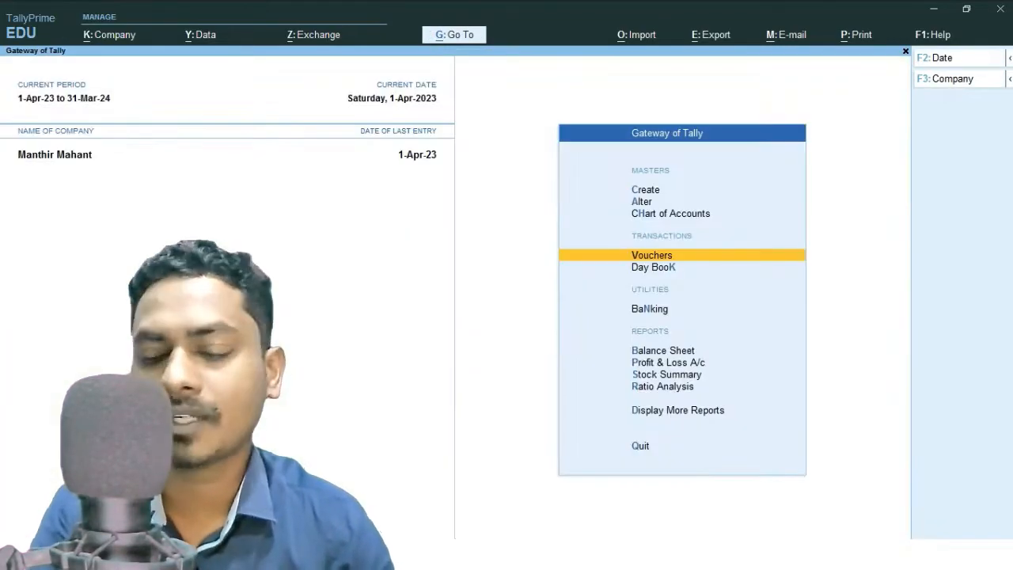
Open the Day Book and inspect sales voucher 3, quitting it without changes.
key("Down")
key("Return")
key("Down")
key("Down")
key("Down")
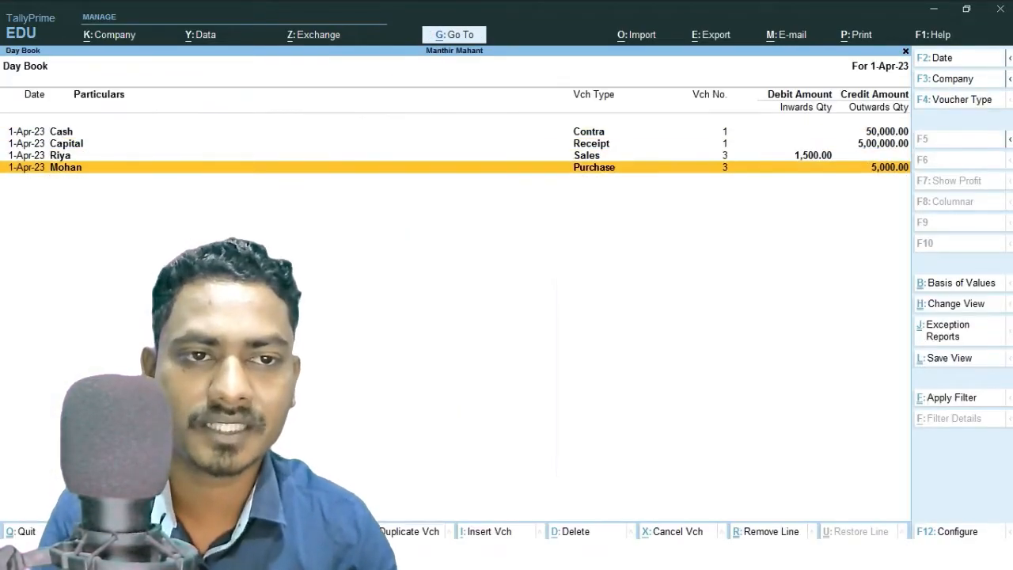
key("Up")
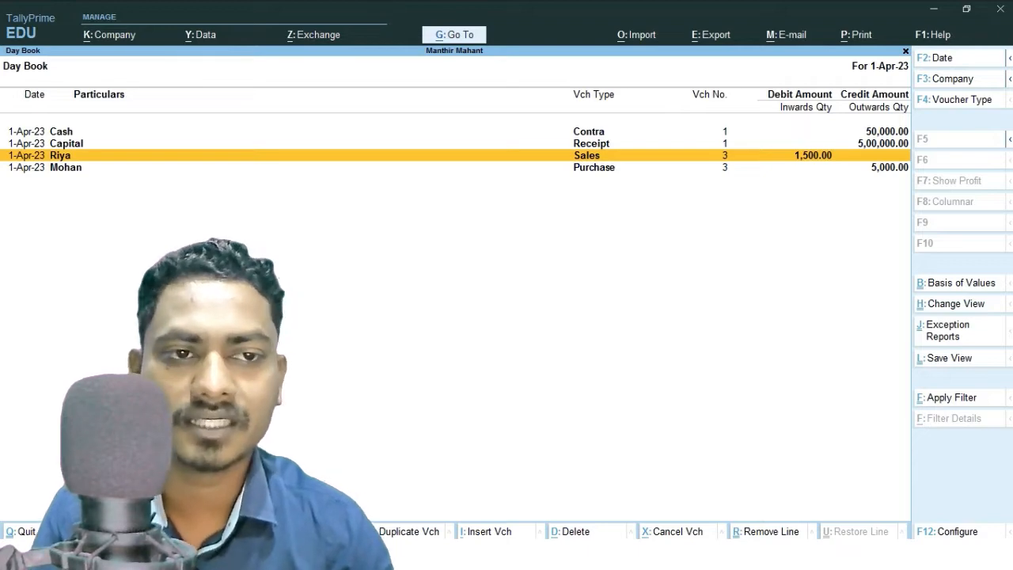
key("Return")
key("Escape")
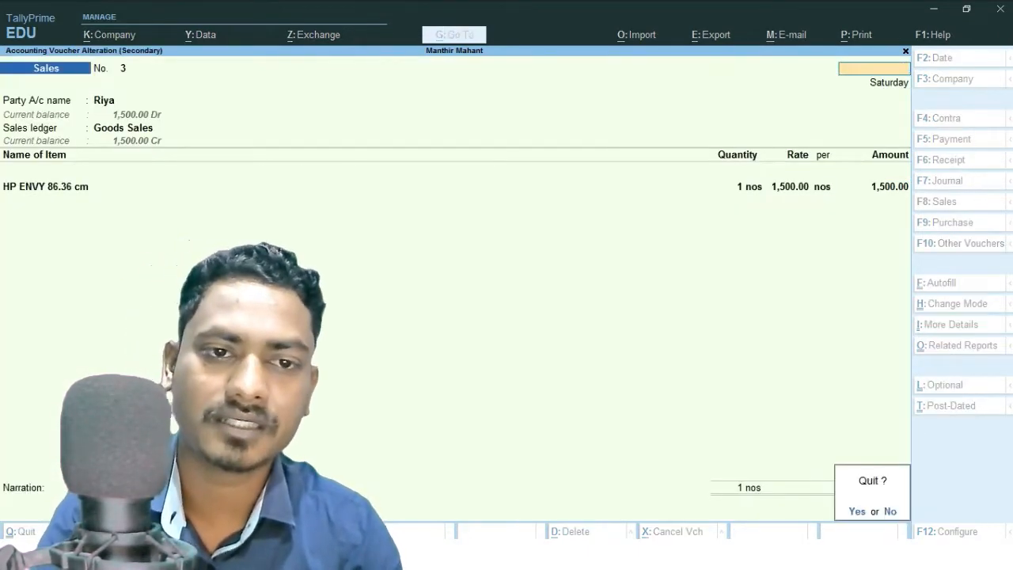
key("y")
key("Escape")
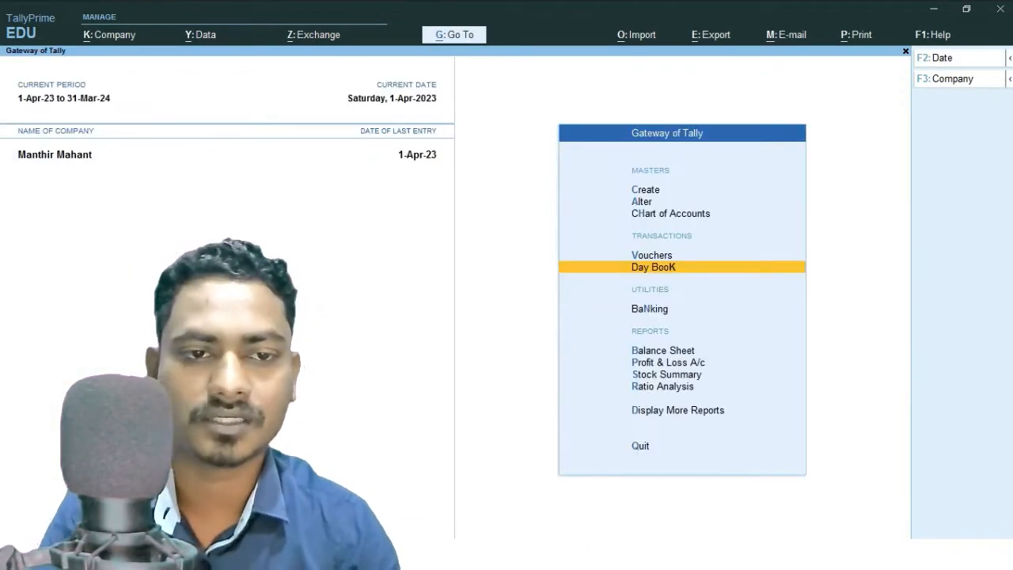
Start a new sales voucher for the customer party, skipping dispatch details, with Goods Sales as the sales ledger.
key("v")
key("Down")
key("Down")
key("Down")
key("Return")
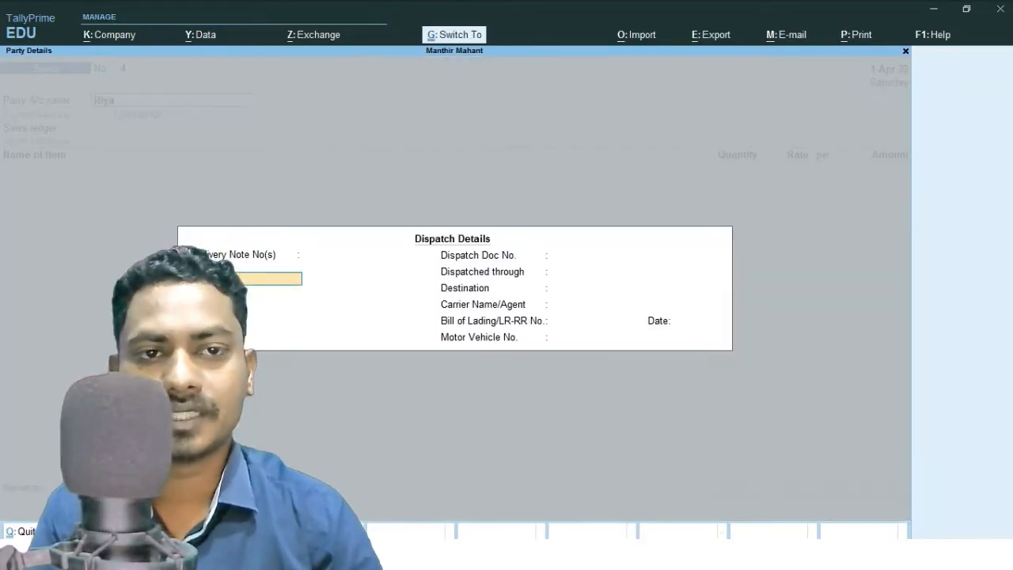
key("Return")
key("Return")
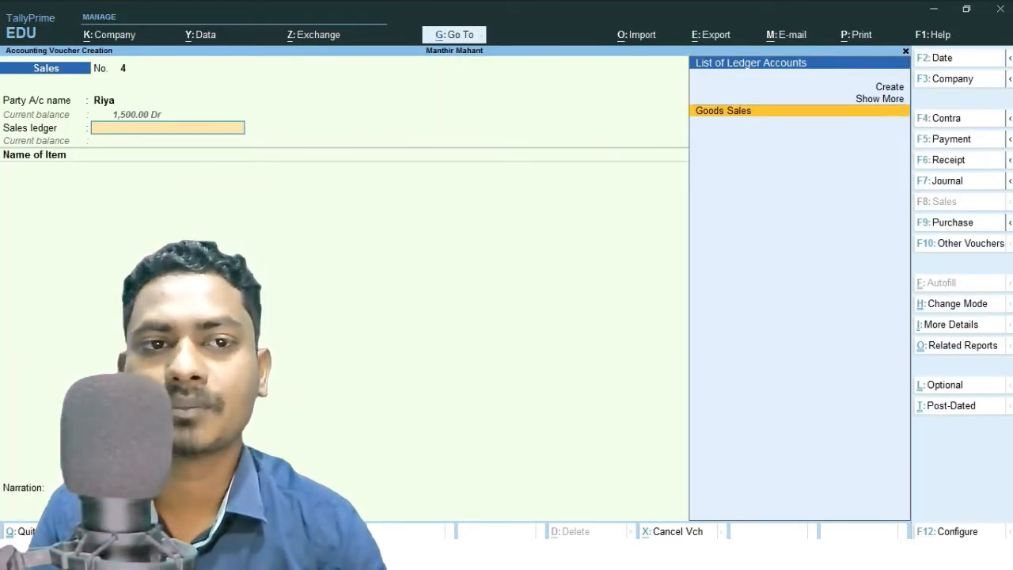
key("Return")
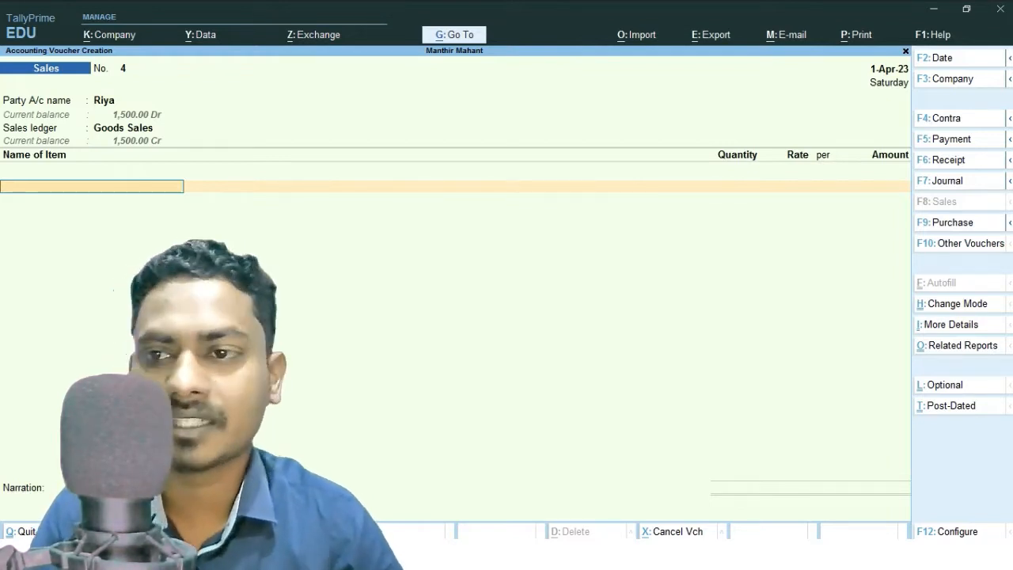
Select HP ENVY 86.36 cm as the stock item and view its stock query.
key("space")
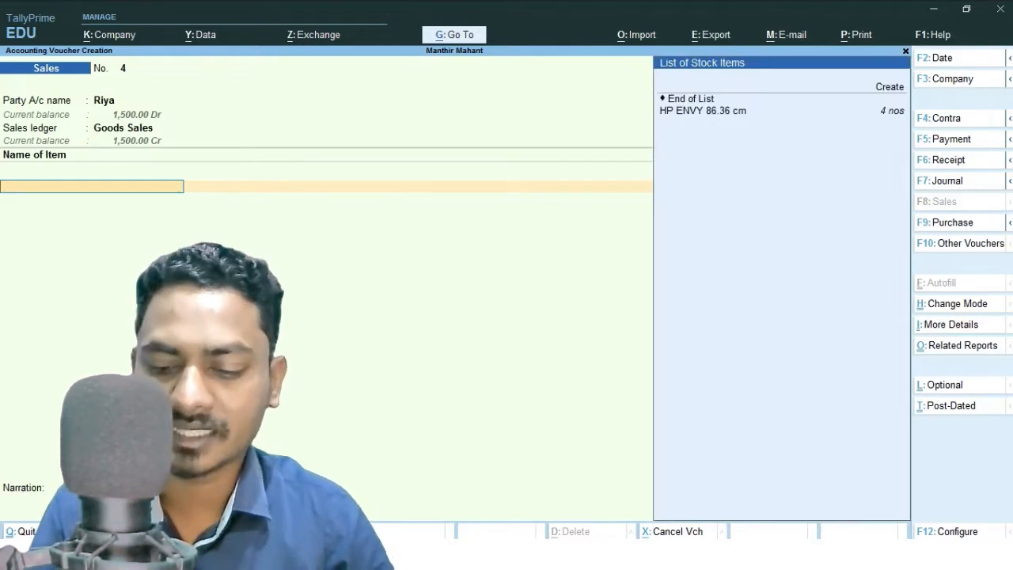
key("Down")
key("Down")
key("Down")
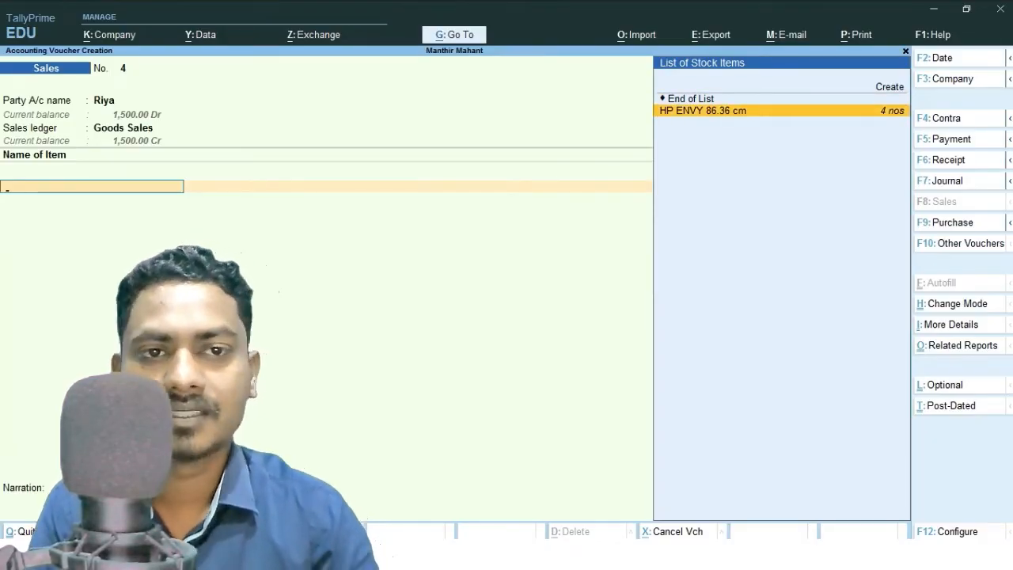
key("Return")
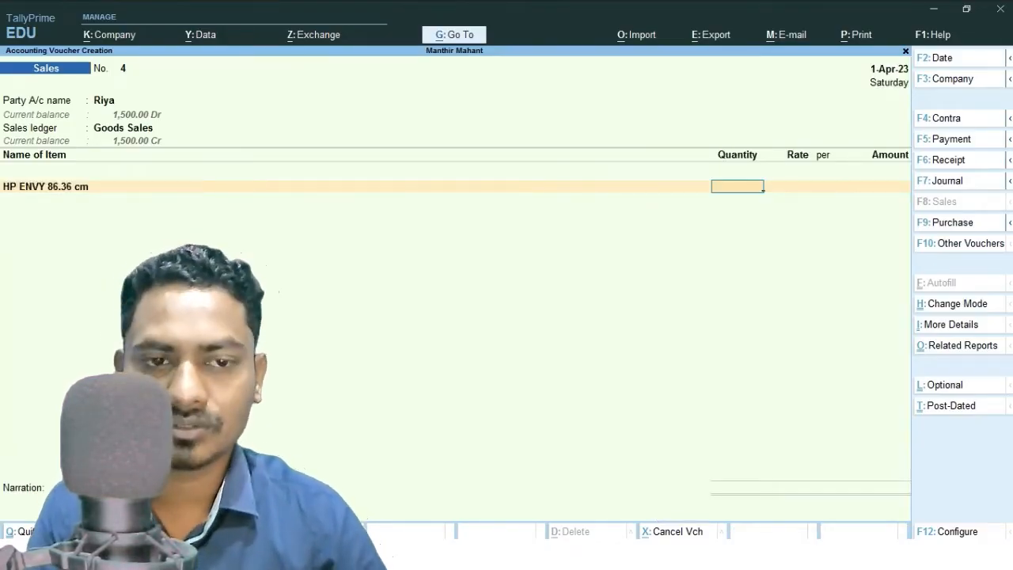
key("BackSpace")
key("alt+s")
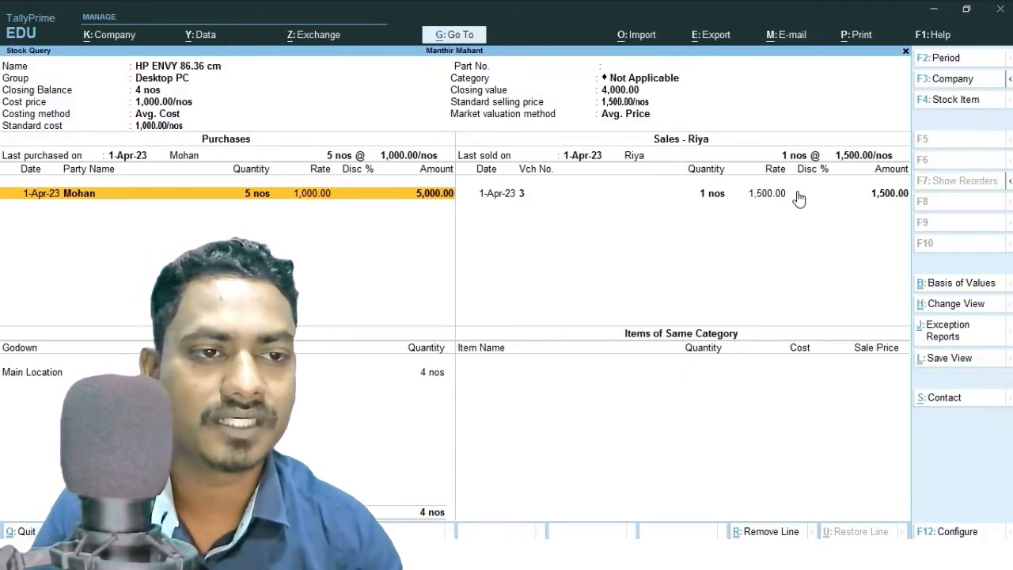
key("Escape")
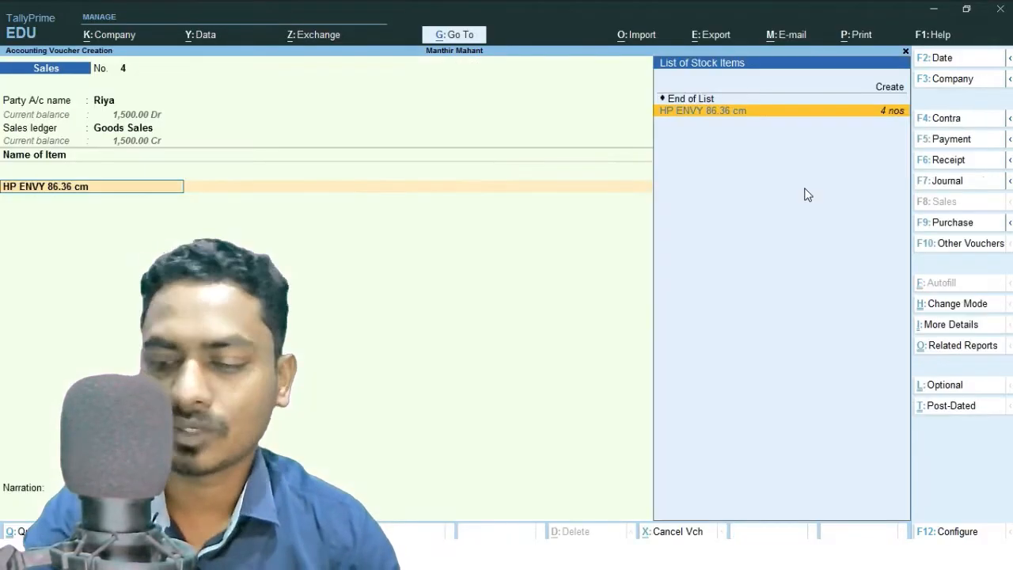
Enter a quantity of 1 at the rate of 1,500 and save sales voucher 4.
key("Return")
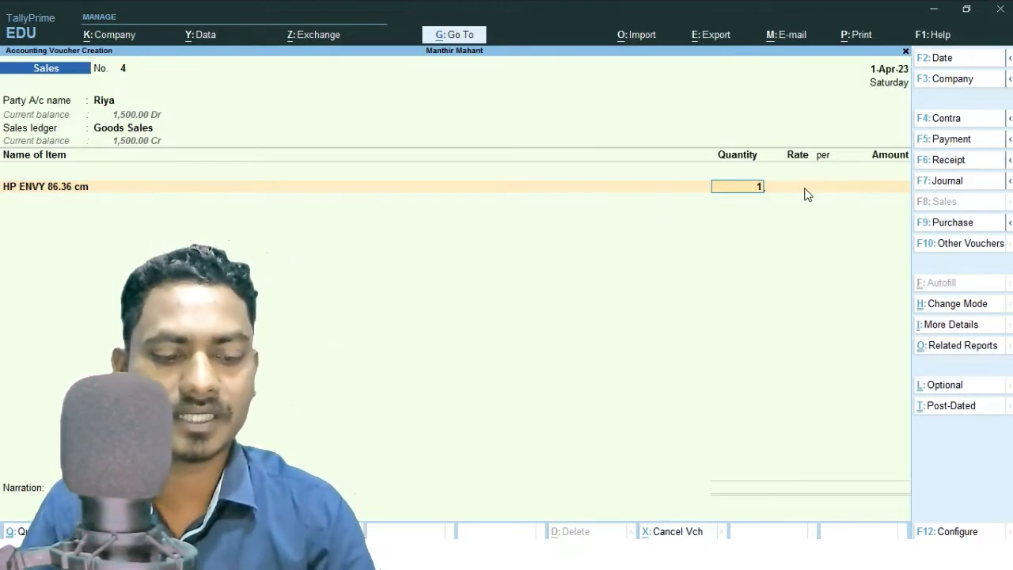
type("1")
key("Return")
key("Return")
key("Return")
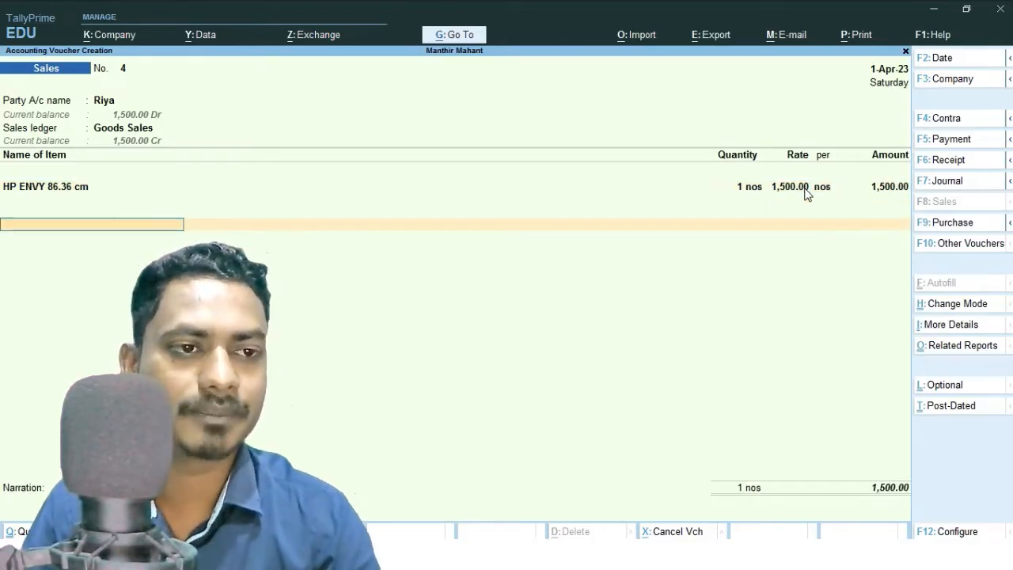
key("Return")
key("Return")
key("Return")
key("Return")
key("Return")
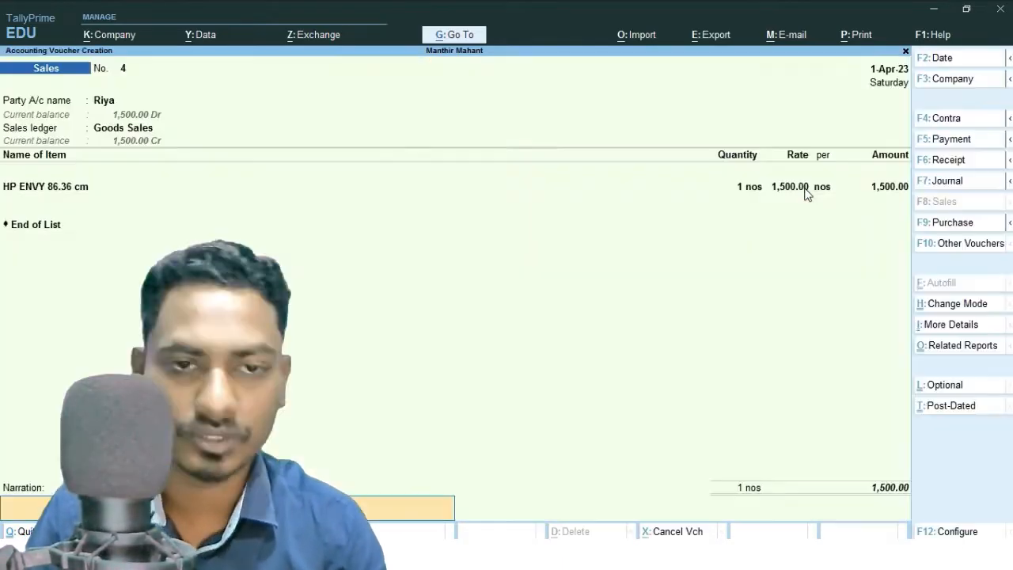
key("Return")
Leave voucher entry and open the Profit & Loss A/c report to check the sales totals.
key("Return")
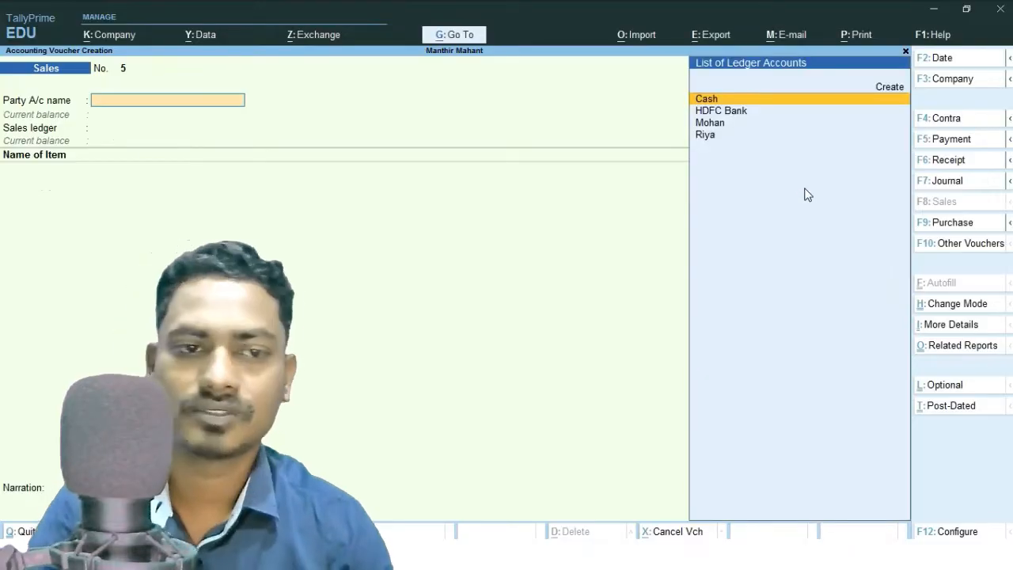
key("Escape")
key("Down")
key("Down")
key("Down")
key("Down")
key("Return")
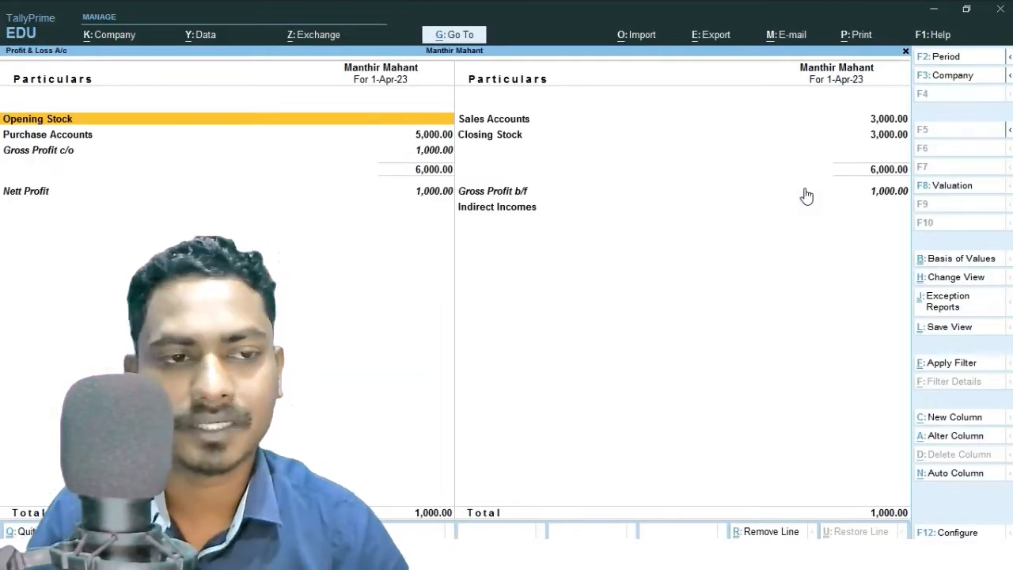
key("Escape")
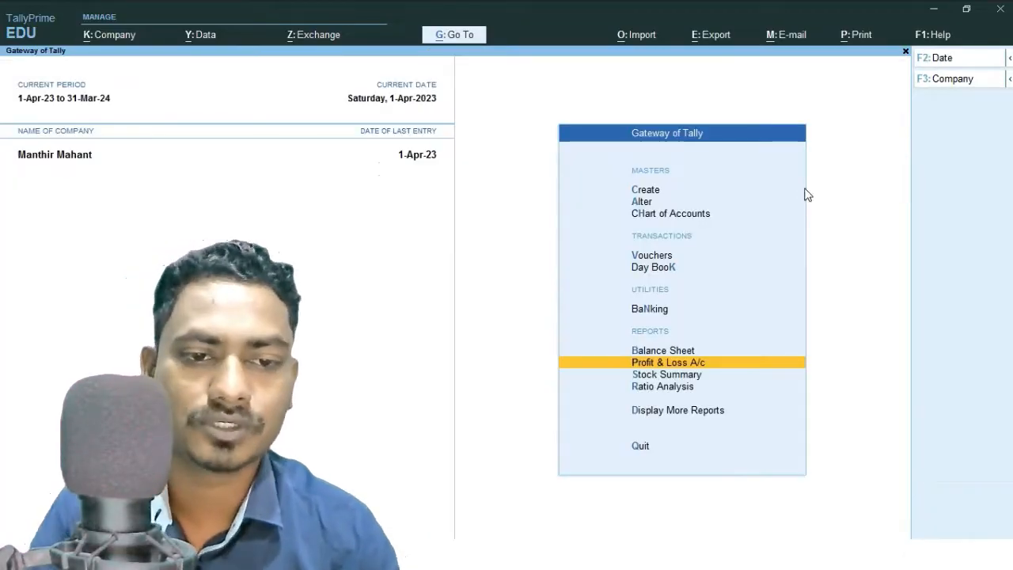
Open the Day Book and inspect sales voucher 3 without changing it.
key("Up")
key("Up")
key("Up")
key("Return")
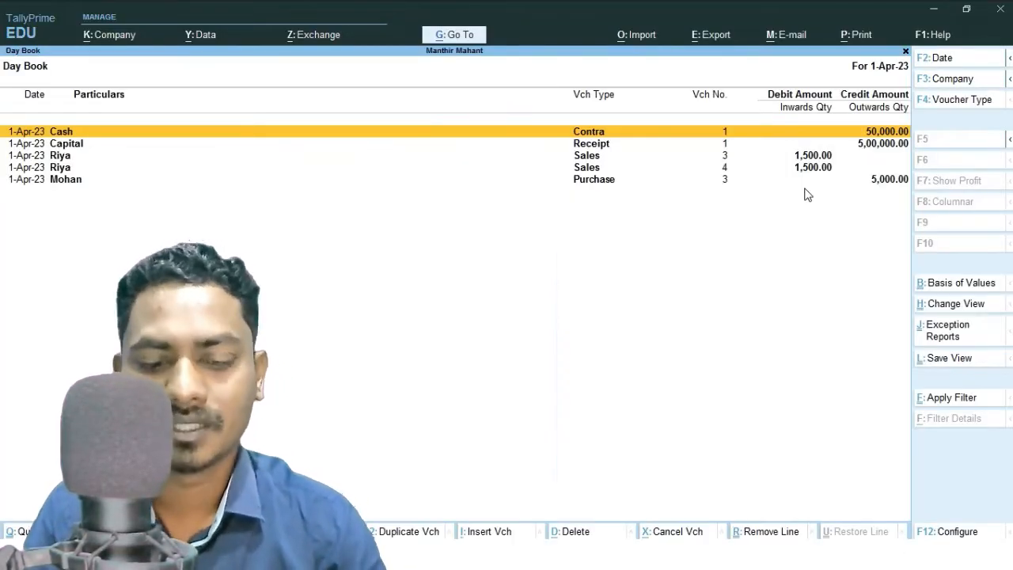
key("Down")
key("Down")
key("Return")
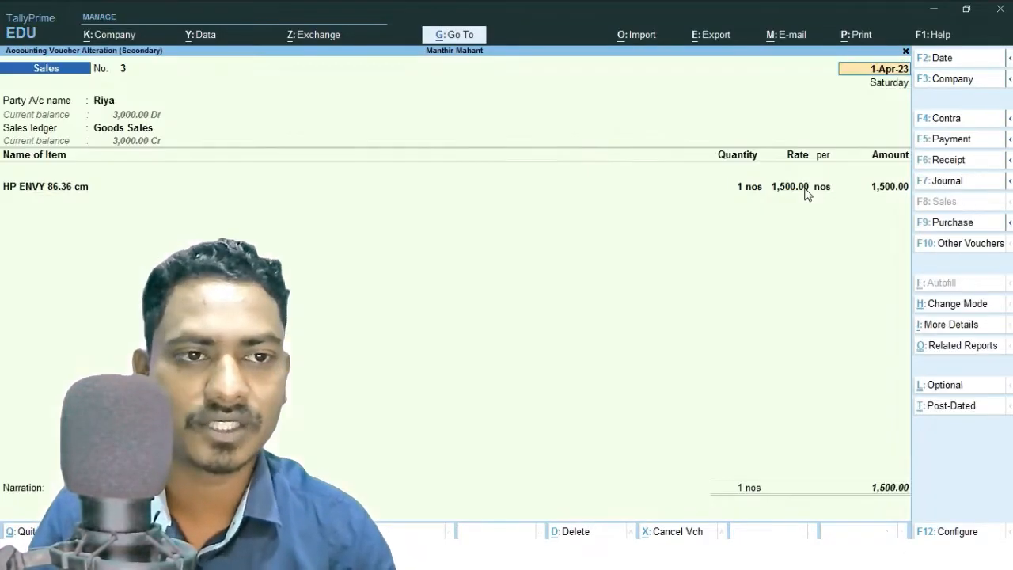
key("Escape")
key("Return")
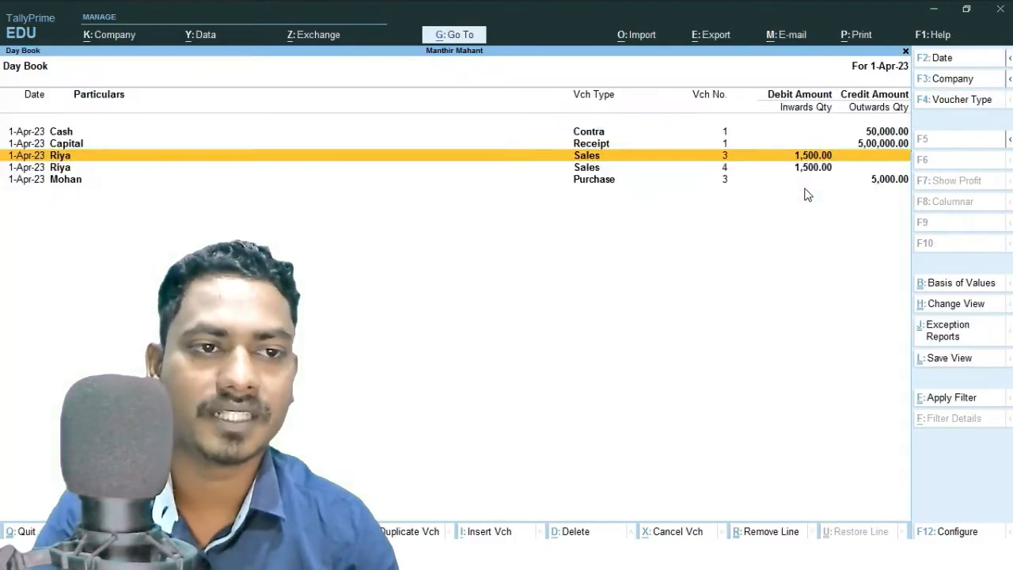
Delete sales voucher 4 from the Day Book and return to the Gateway of Tally.
key("Down")
key("Return")
key("alt+d")
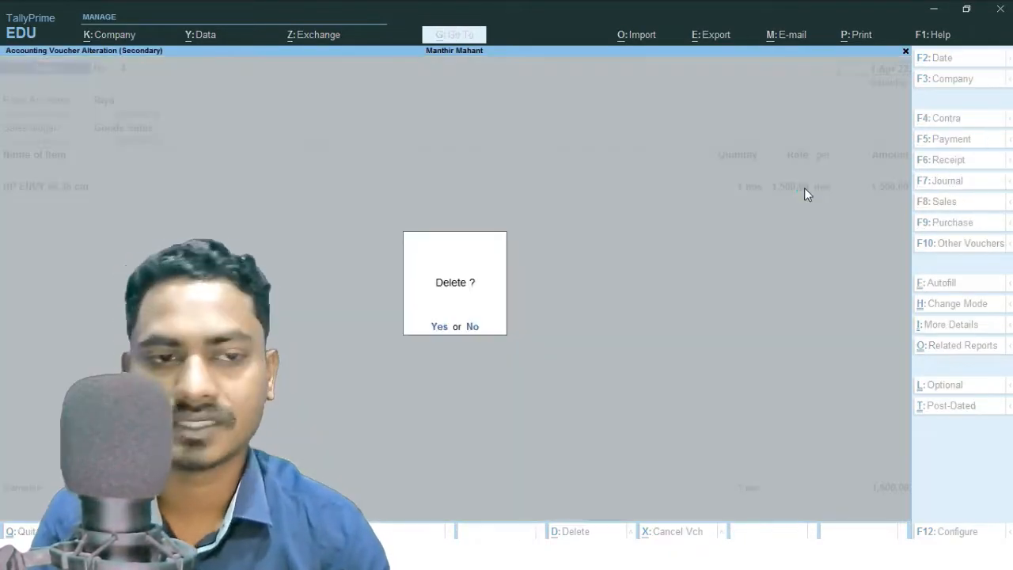
key("y")
key("Return")
key("y")
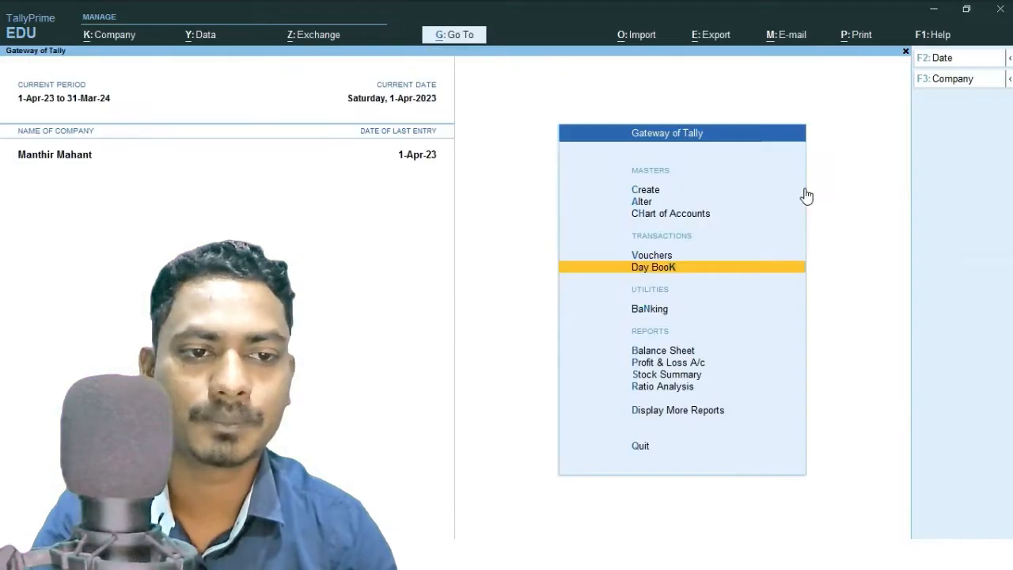
Open the Profit & Loss A/c report to check sales after the deletion.
key("Down")
key("Down")
key("Down")
key("Return")
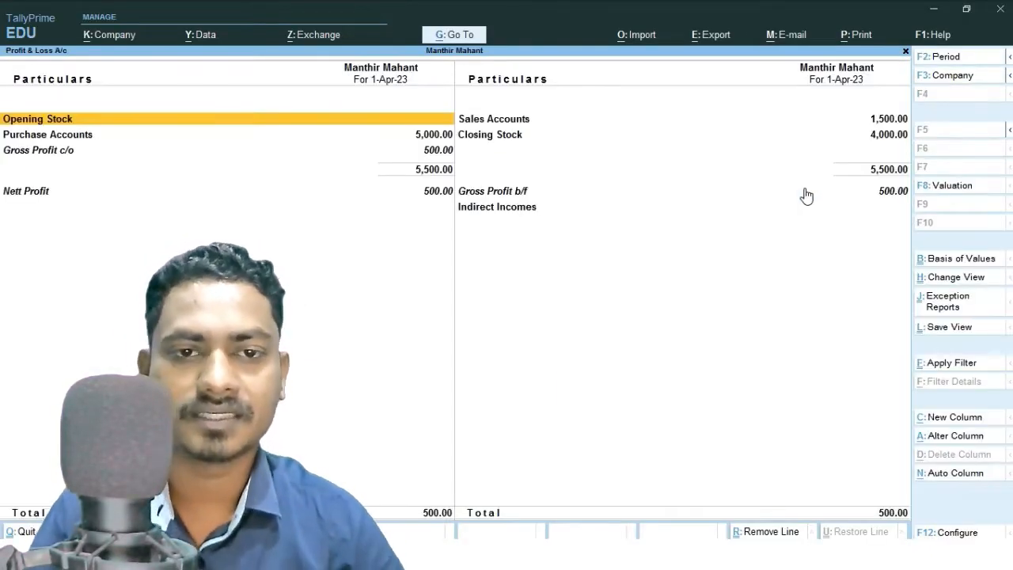
key("Escape")
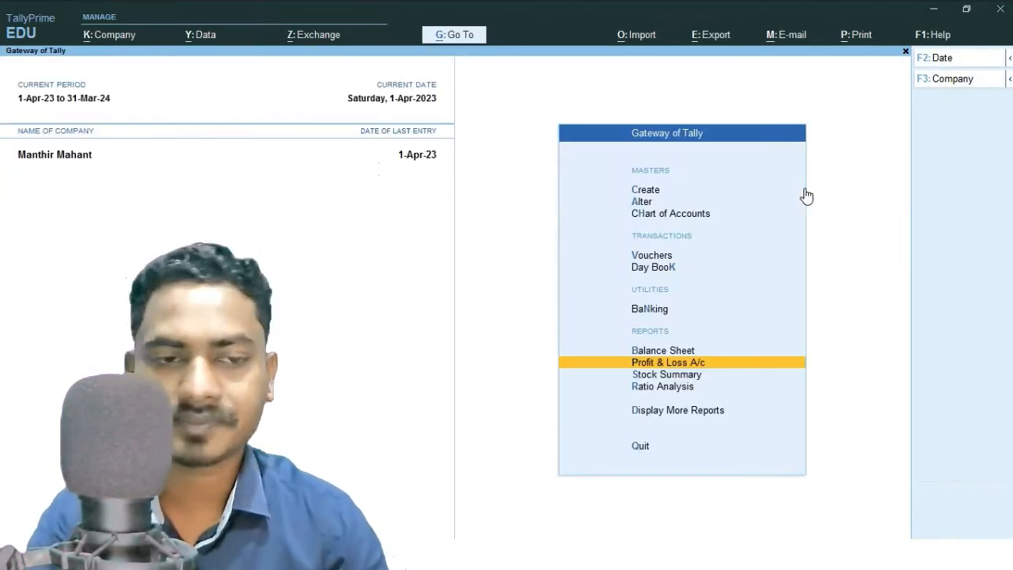
Open the Day Book to review the remaining vouchers.
key("Up")
key("Up")
key("Up")
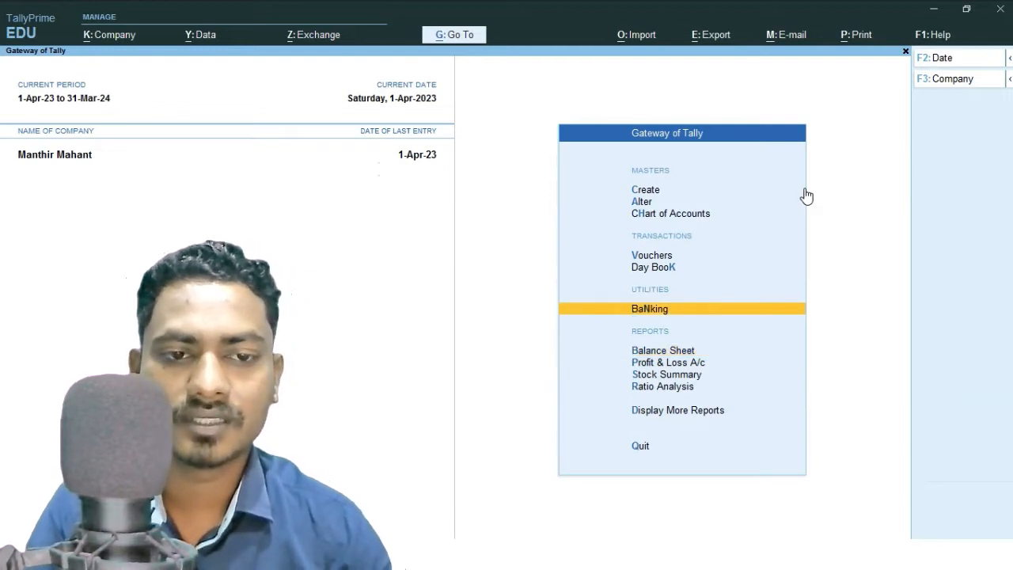
key("Return")
key("Down")
key("Down")
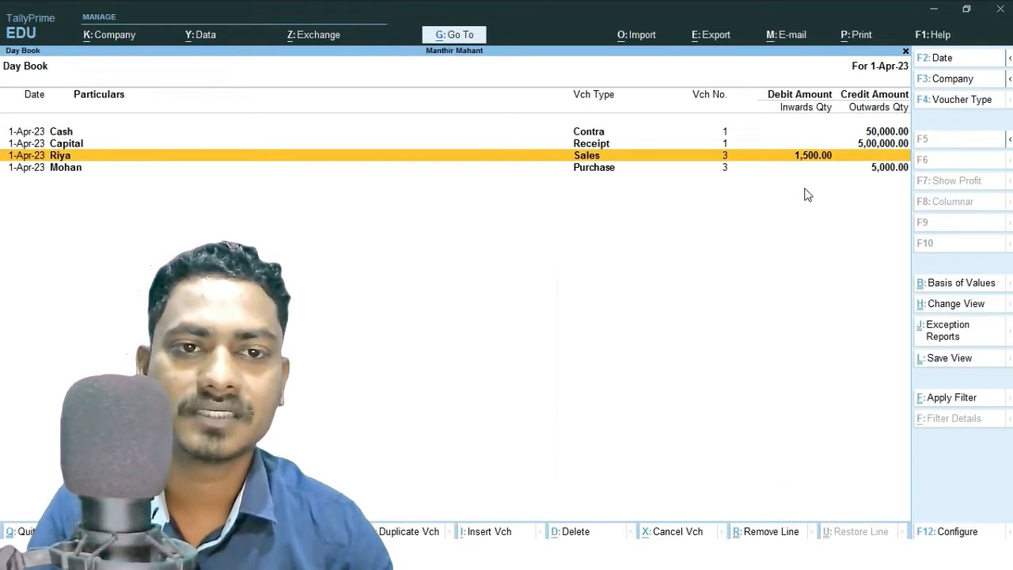
key("Escape")
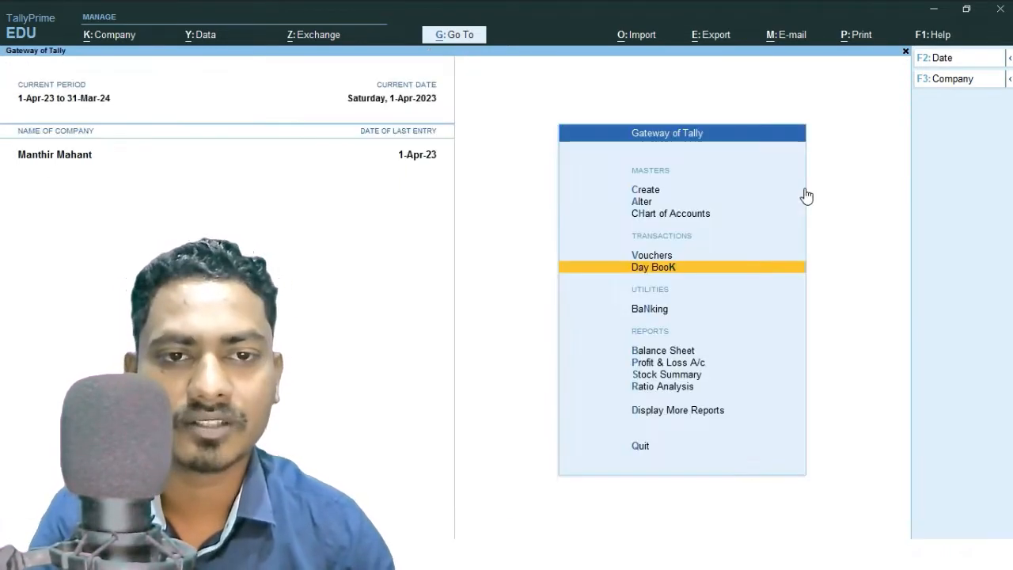
Start a purchase voucher with supplier invoice number 008 for the supplier party and Goods Purchase ledger.
key("Up")
key("Return")
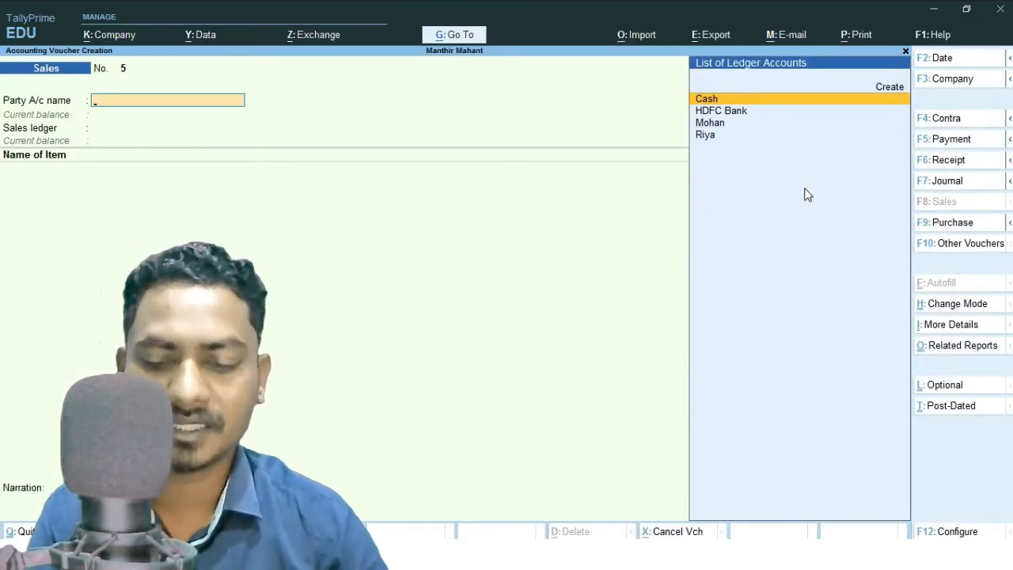
key("F9")
type("008")
key("Return")
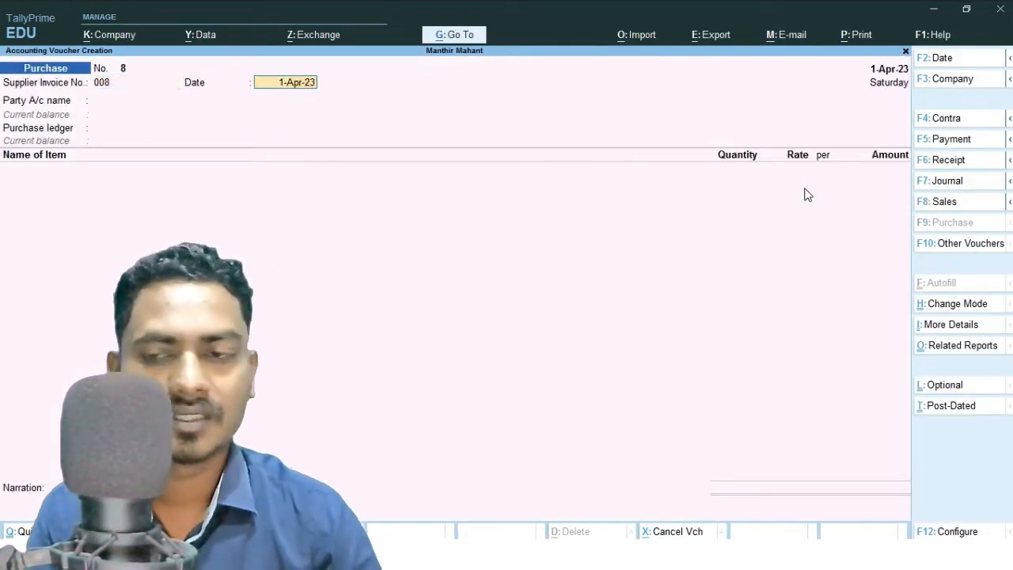
key("Return")
key("Down")
key("Down")
key("Return")
key("ctrl+a")
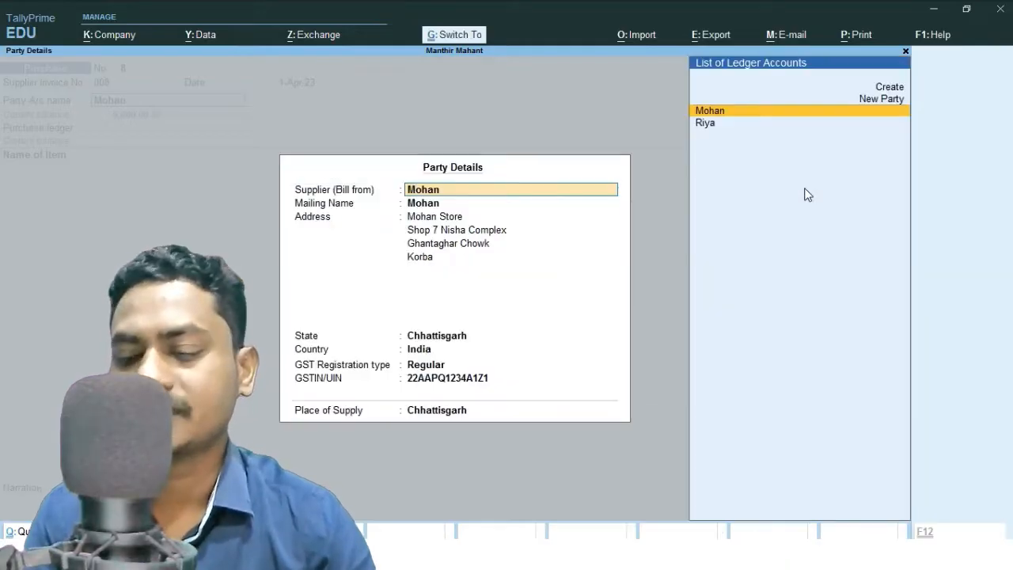
key("ctrl+a")
key("Return")
Add 1 nos of HP ENVY 86.36 cm at a rate of 900.
key("Down")
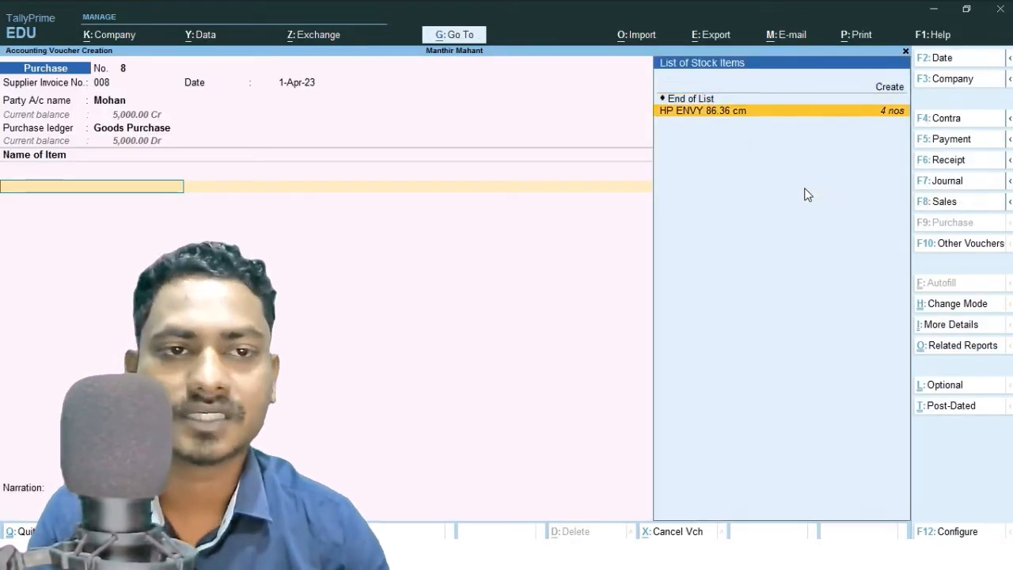
key("Return")
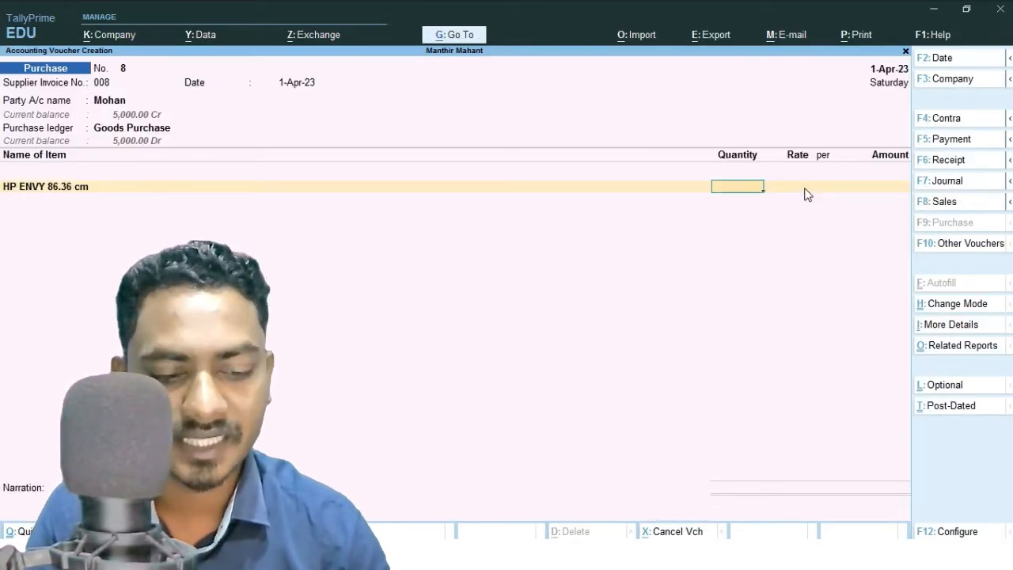
key("Return")
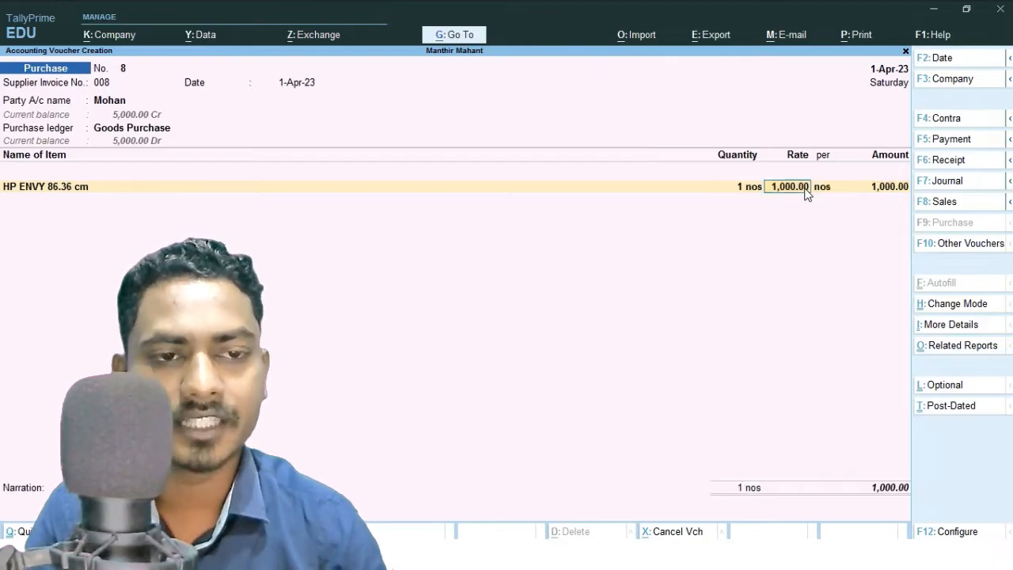
type("900")
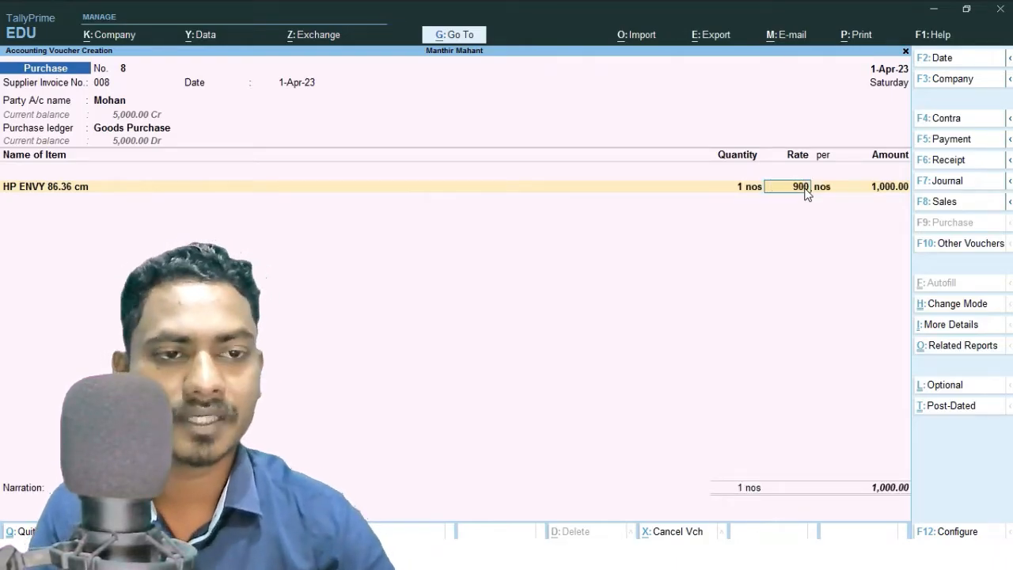
key("Return")
key("Return")
key("Return")
key("Return")
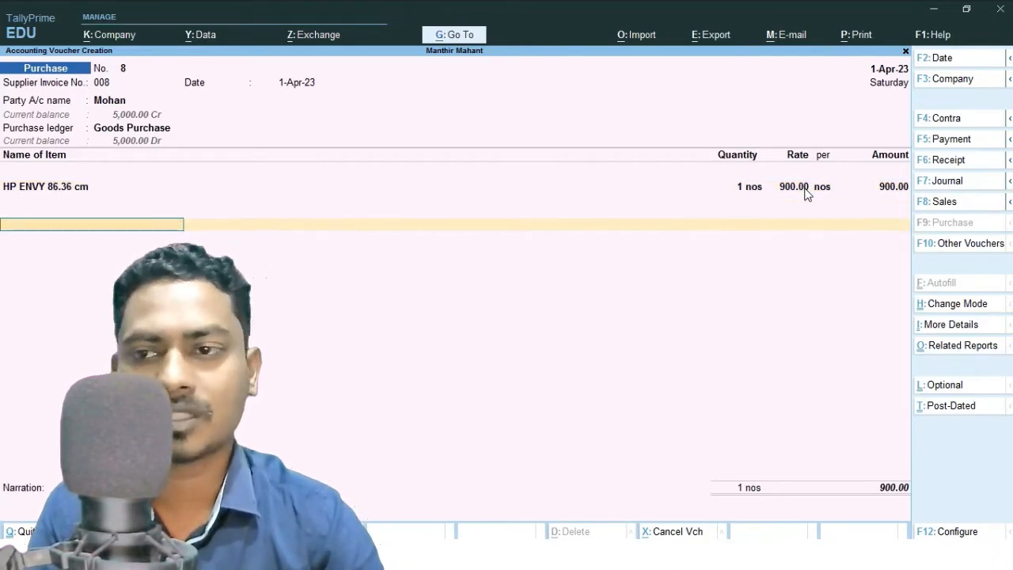
Save the purchase voucher with its new bill-wise reference 008 for 15 days and return to the Gateway of Tally.
key("Return")
key("Return")
key("Return")
key("Return")
key("Return")
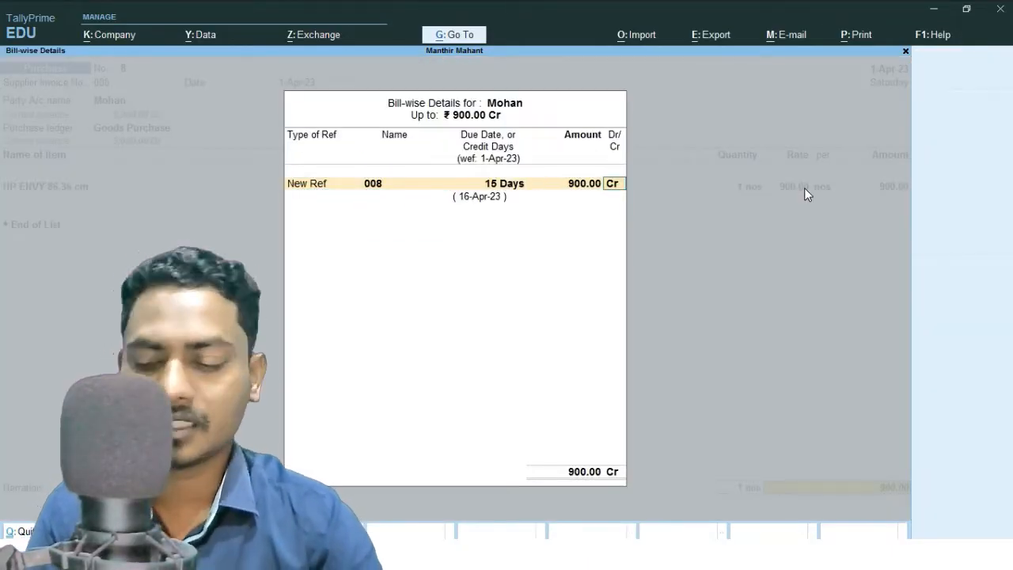
key("Return")
key("Return")
key("Return")
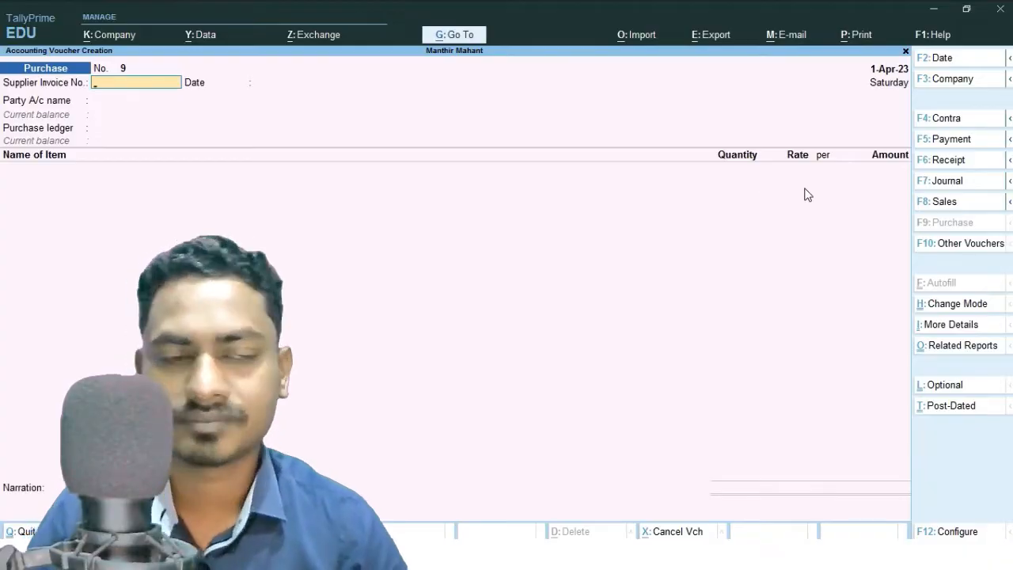
key("Escape")
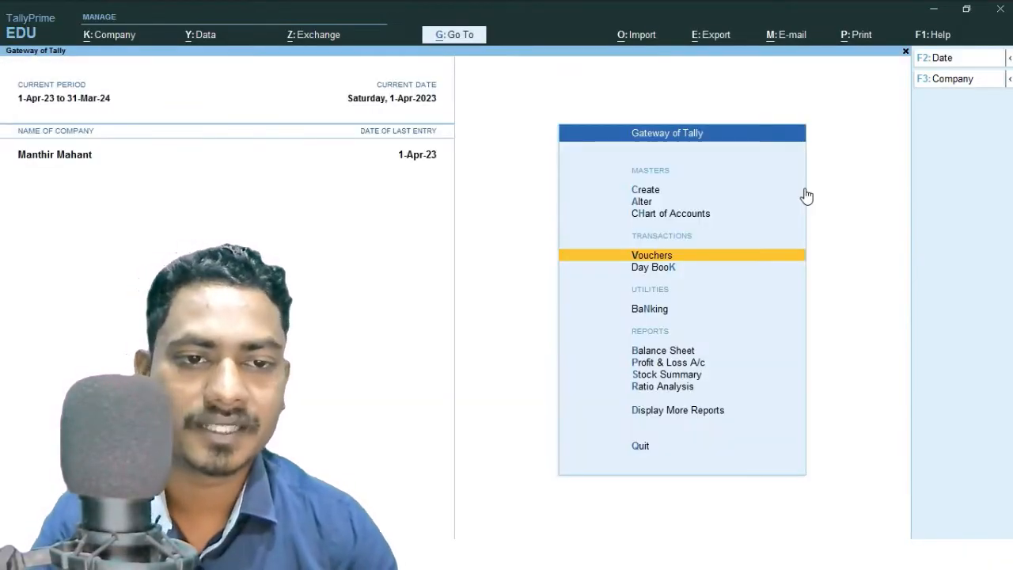
Open the Profit & Loss account to review the gross and net profit.
key("Return")
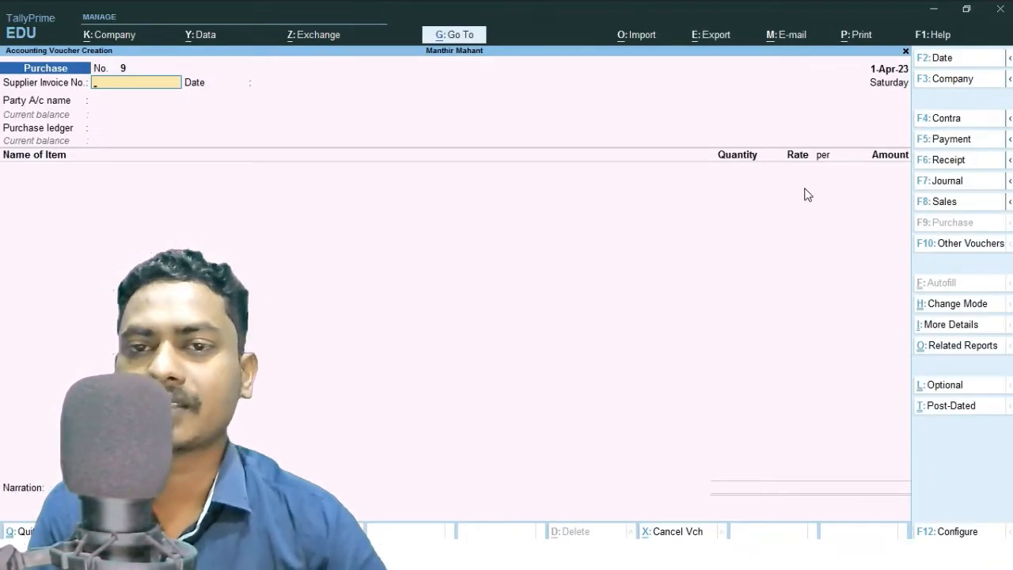
key("Escape")
key("Down")
key("Down")
key("Down")
key("Down")
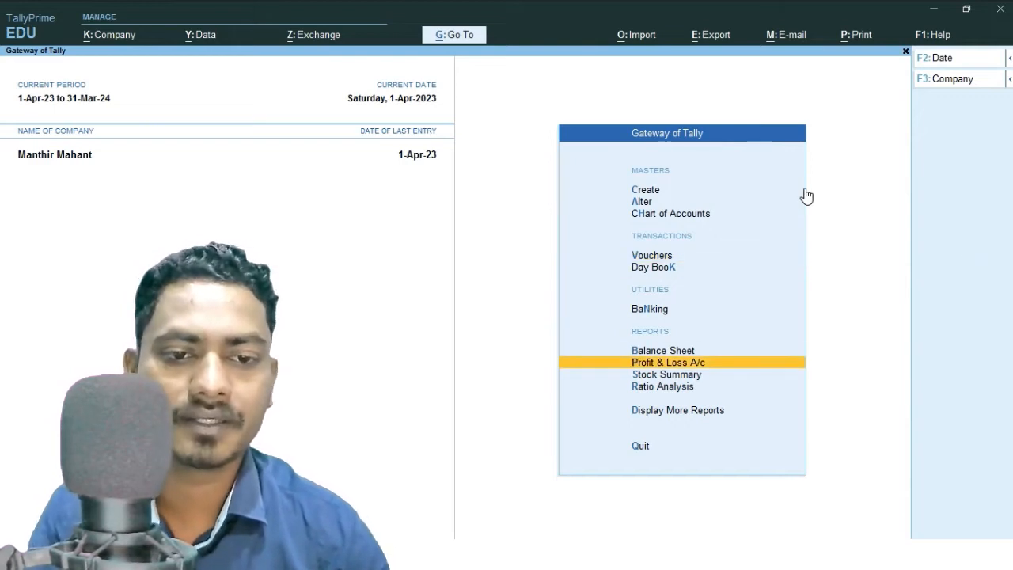
key("Return")
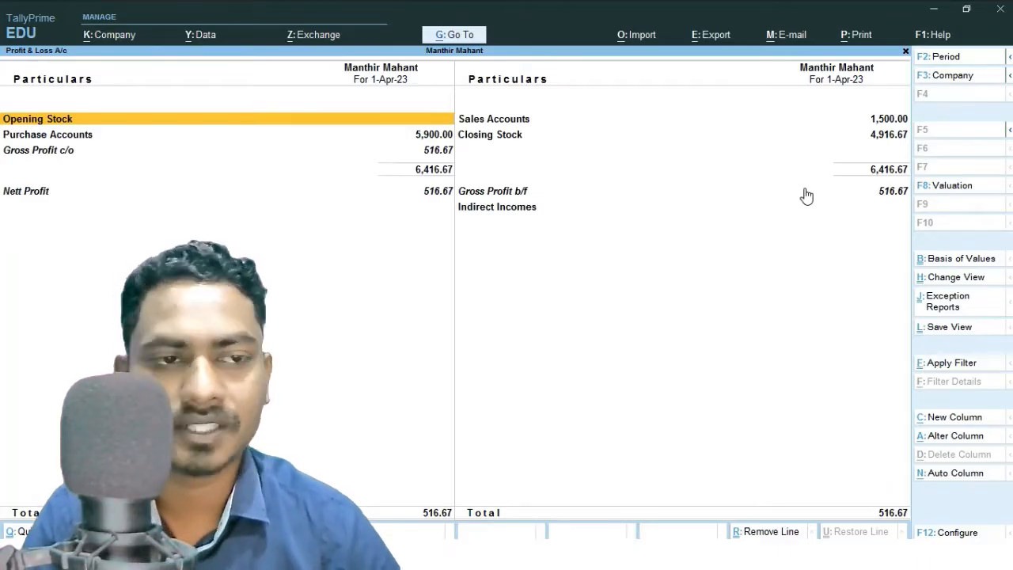
Open the Day Book to review the recorded vouchers.
key("Escape")
key("Up")
key("Up")
key("Up")
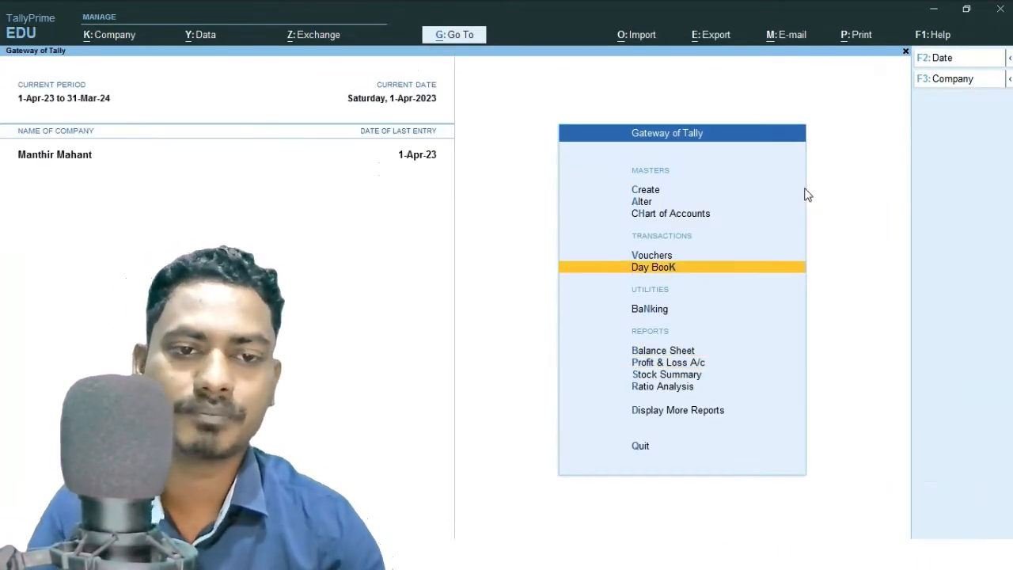
key("Return")
key("Down")
key("Down")
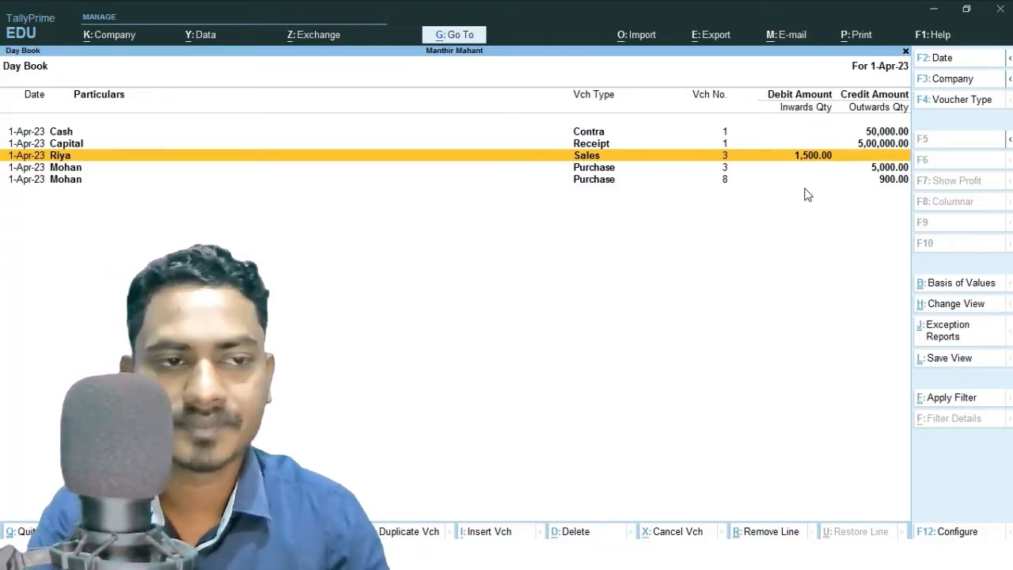
key("Escape")
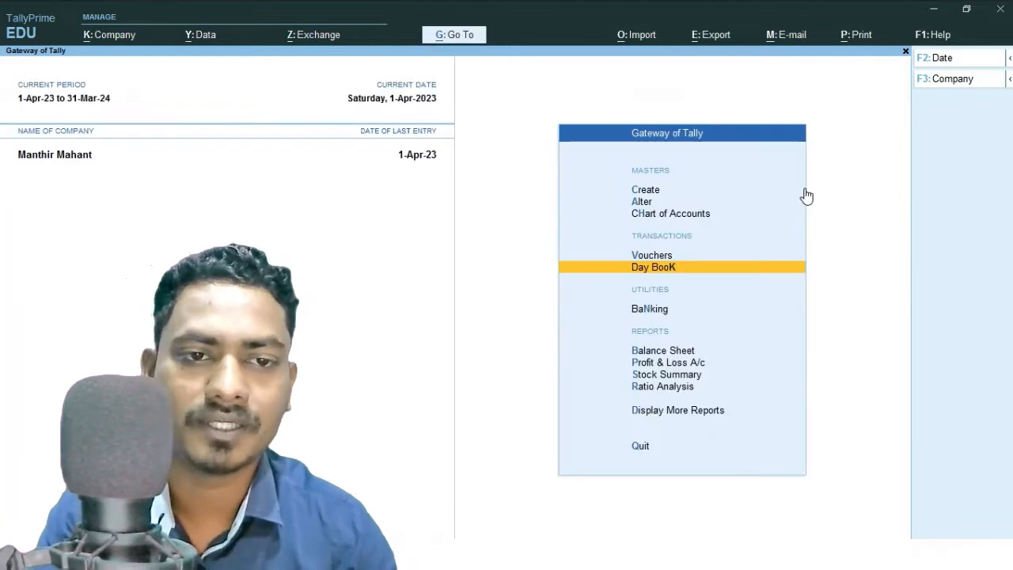
Start a sales voucher for the customer party with the Goods Sales ledger and item HP ENVY 86.36 cm.
key("Up")
key("Return")
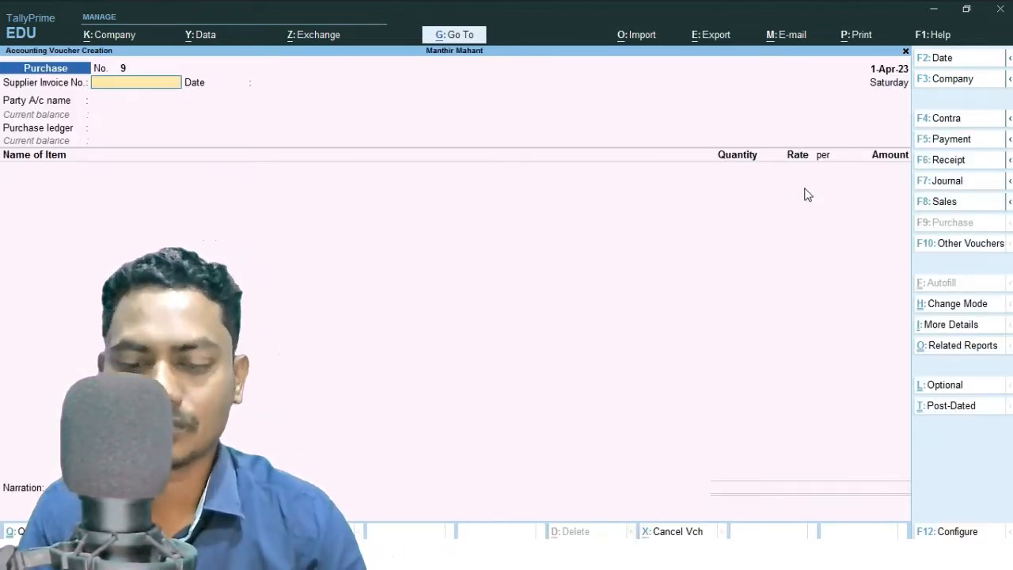
key("F8")
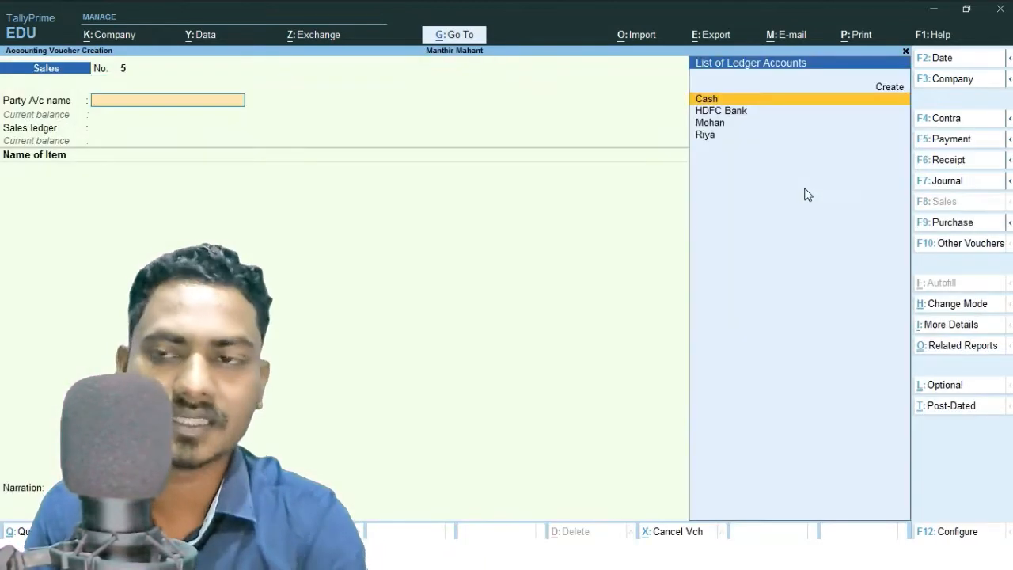
key("Down")
key("Down")
key("Down")
key("Return")
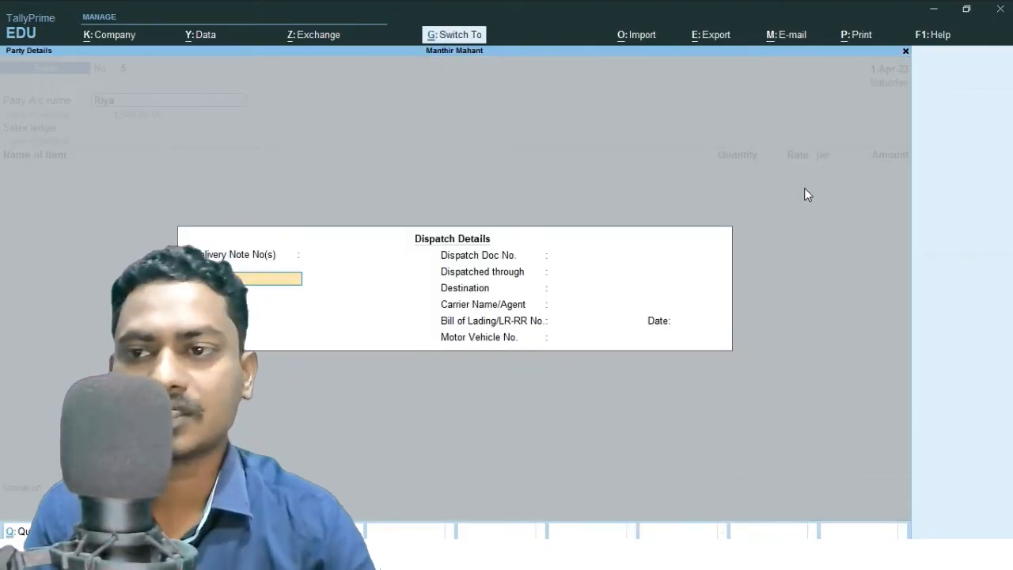
key("ctrl+a")
key("ctrl+a")
key("Return")
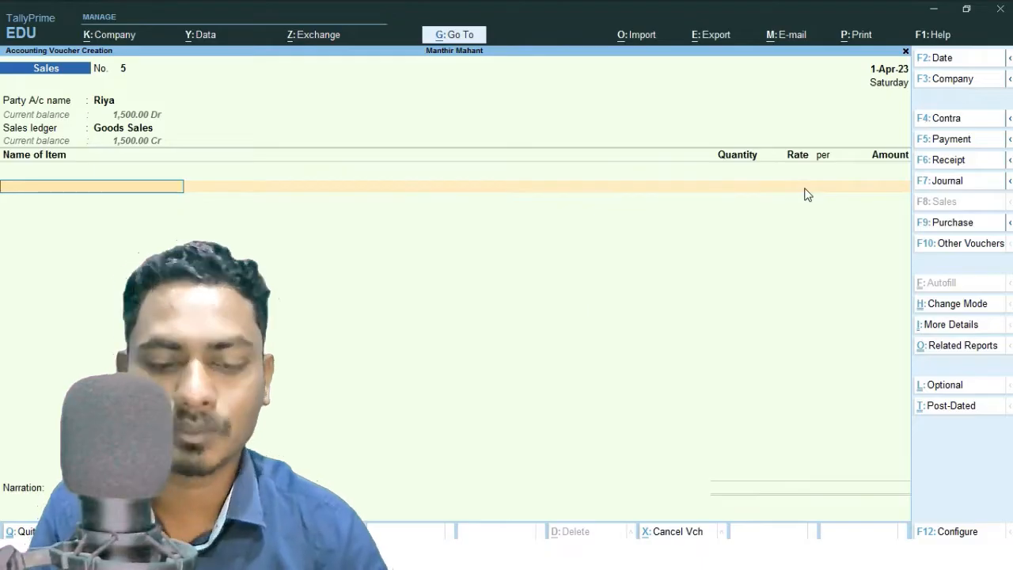
key("space")
key("Down")
key("Down")
key("Down")
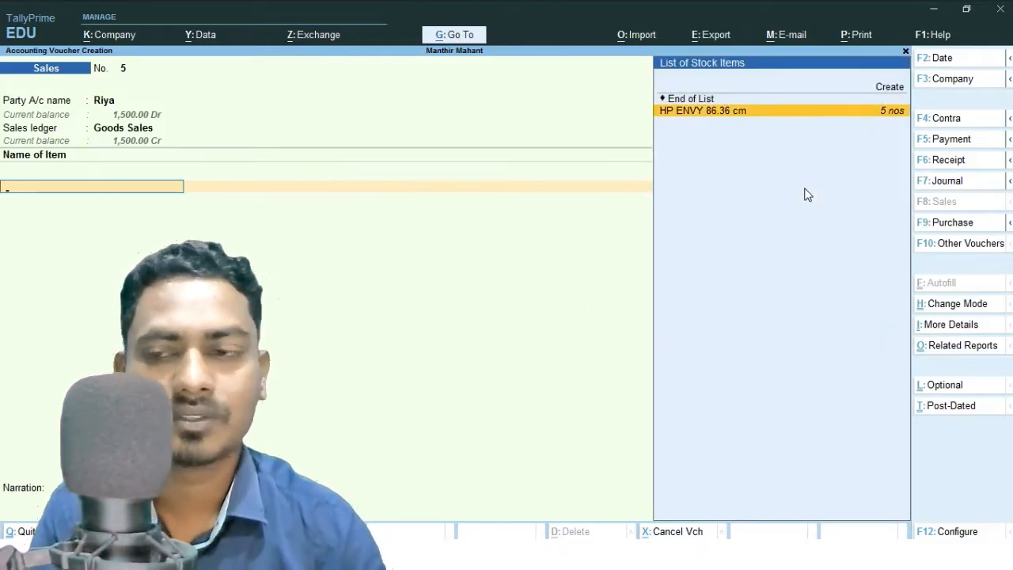
key("Return")
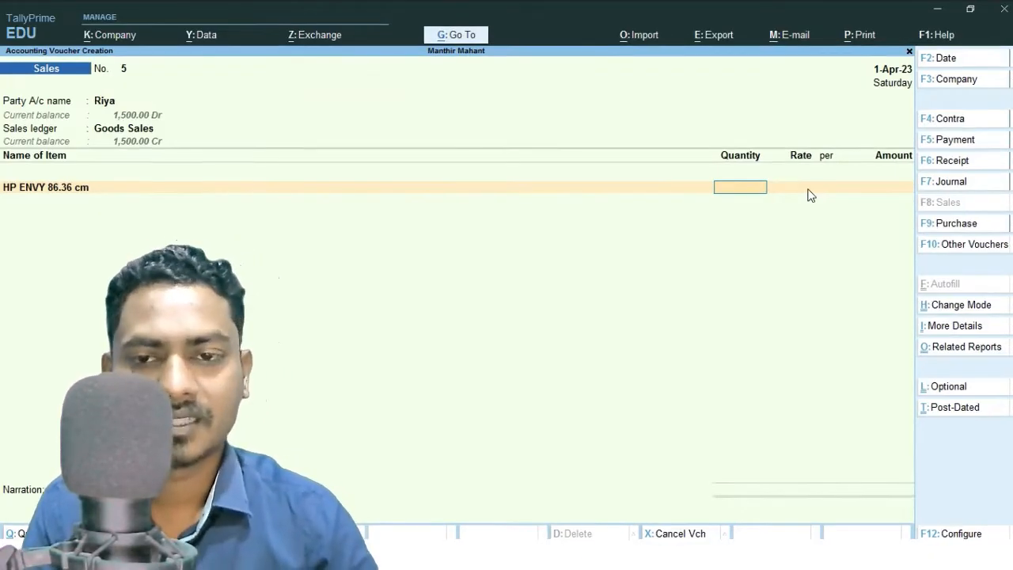
Open the item's stock query and calculate 1500-983.33 in the calculator.
key("alt+s")
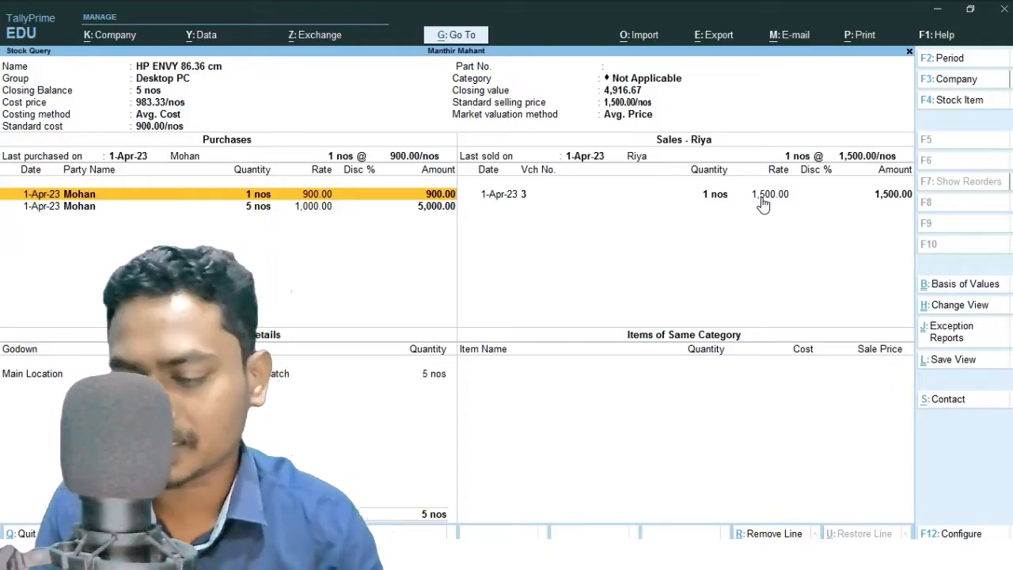
key("ctrl+n")
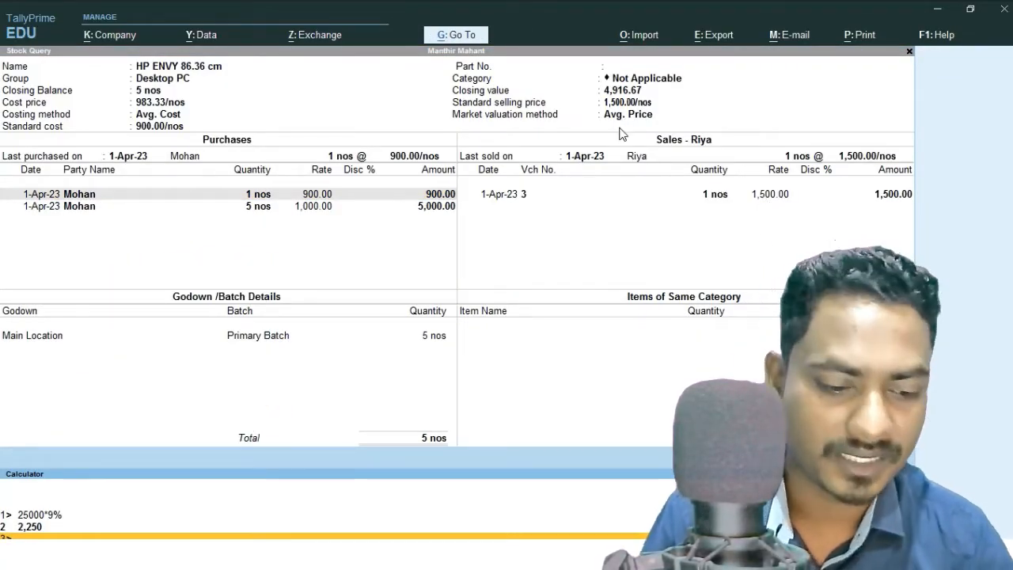
type("1500")
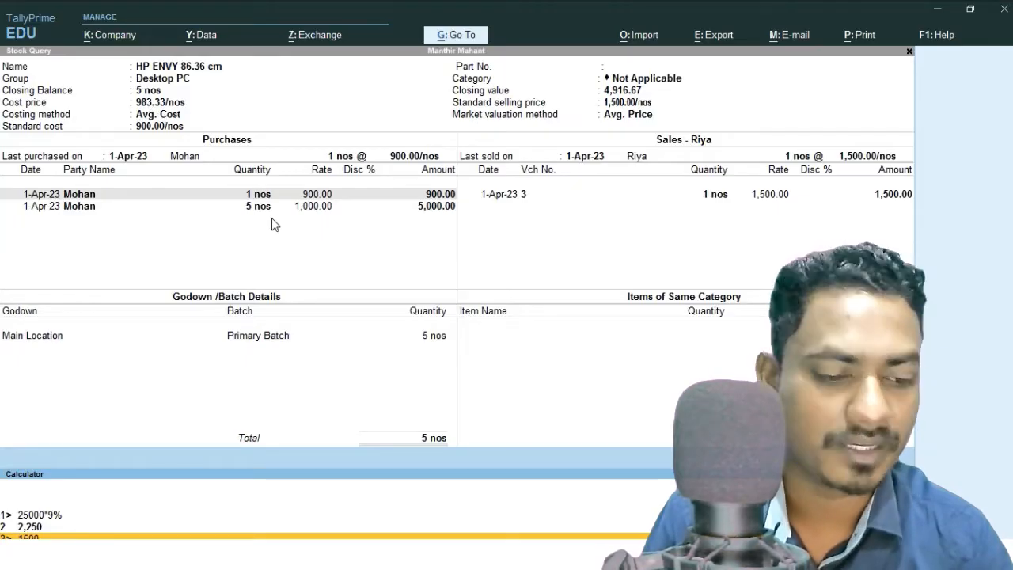
type("-983.33")
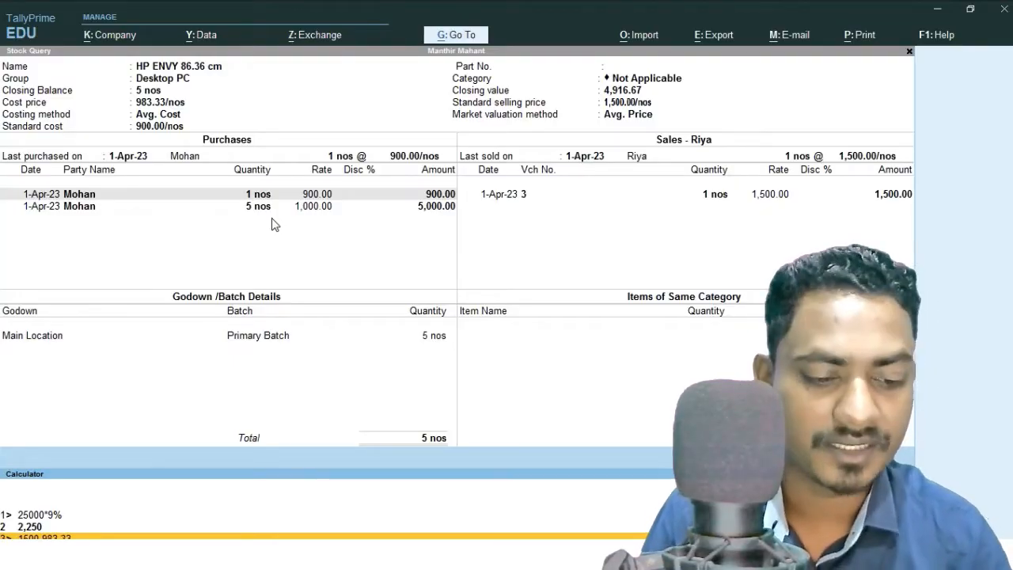
key("Return")
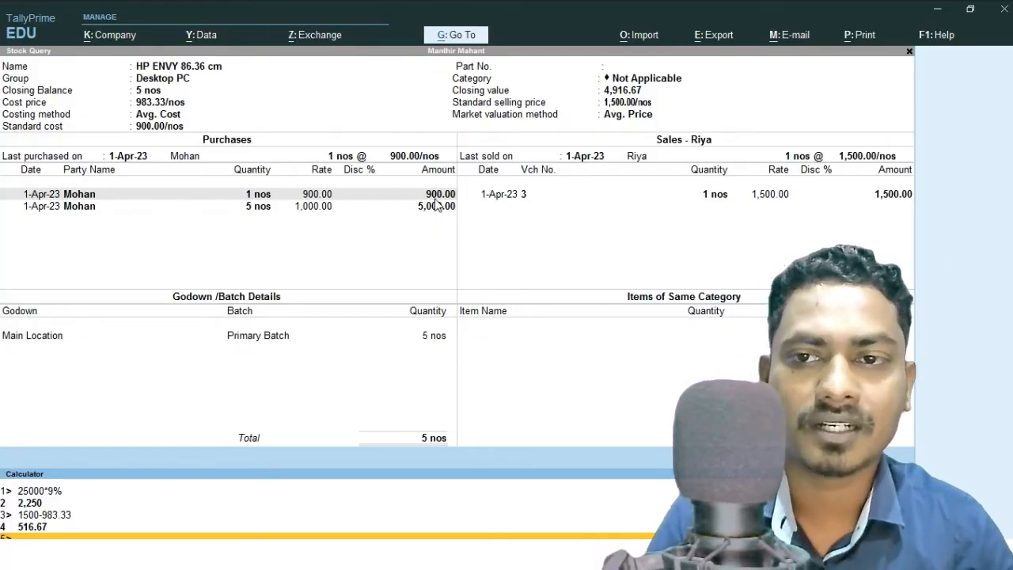
Review the item's stock query again and leave the sales voucher for the Gateway of Tally.
key("Escape")
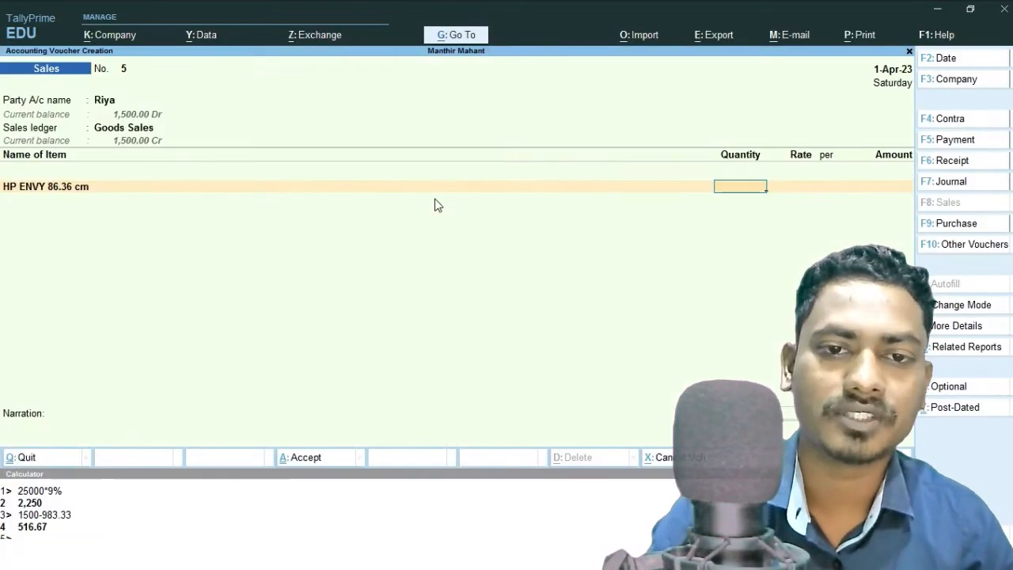
key("alt+s")
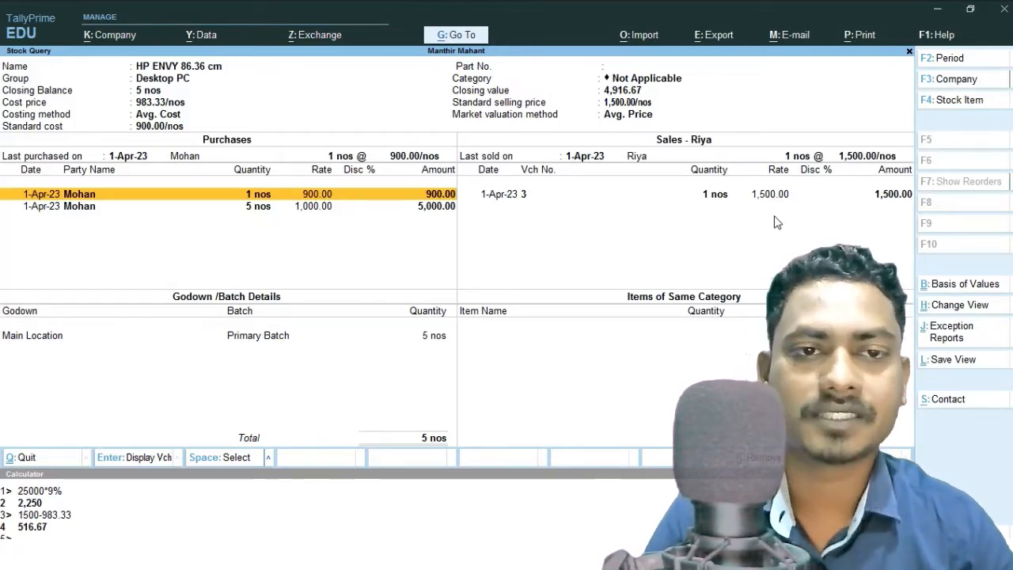
key("Escape")
key("Escape")
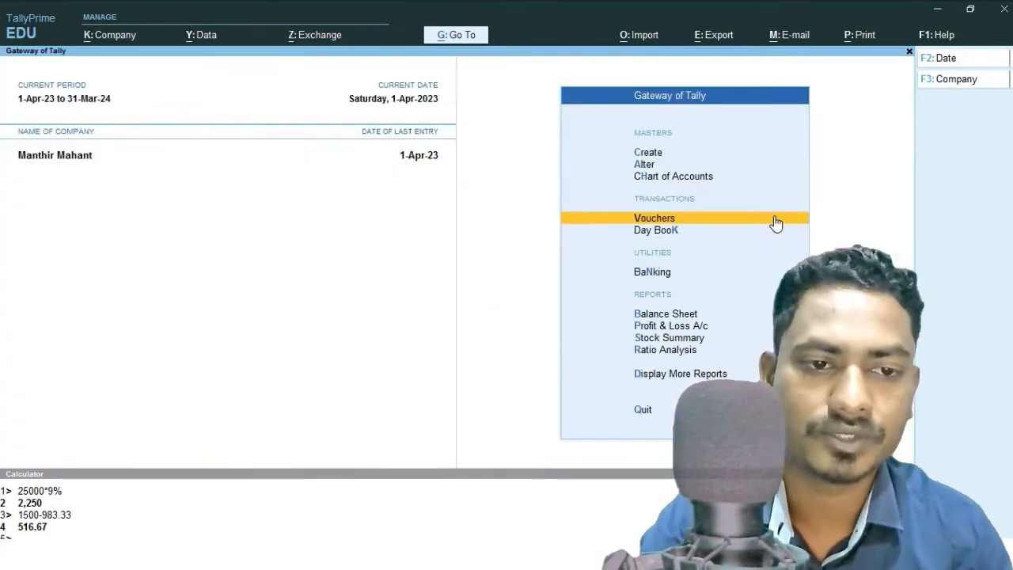
Open the Profit & Loss account to compare its gross profit with the calculation.
key("Down")
key("Down")
key("Down")
key("Down")
key("Return")
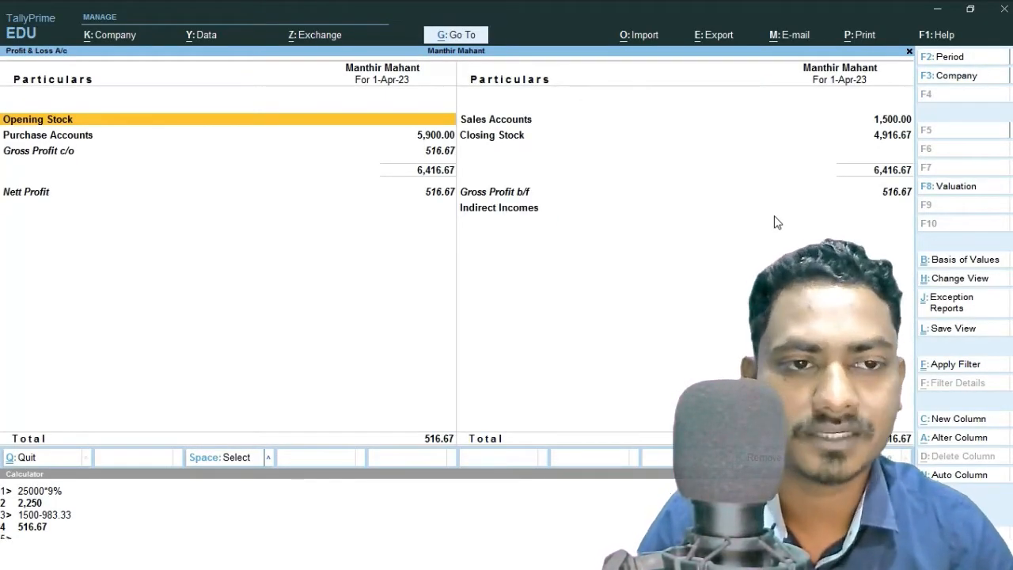
key("Escape")
Alter purchase voucher 8 from the Day Book, setting the HP ENVY 86.36 cm rate to 1100, and save it.
key("Up")
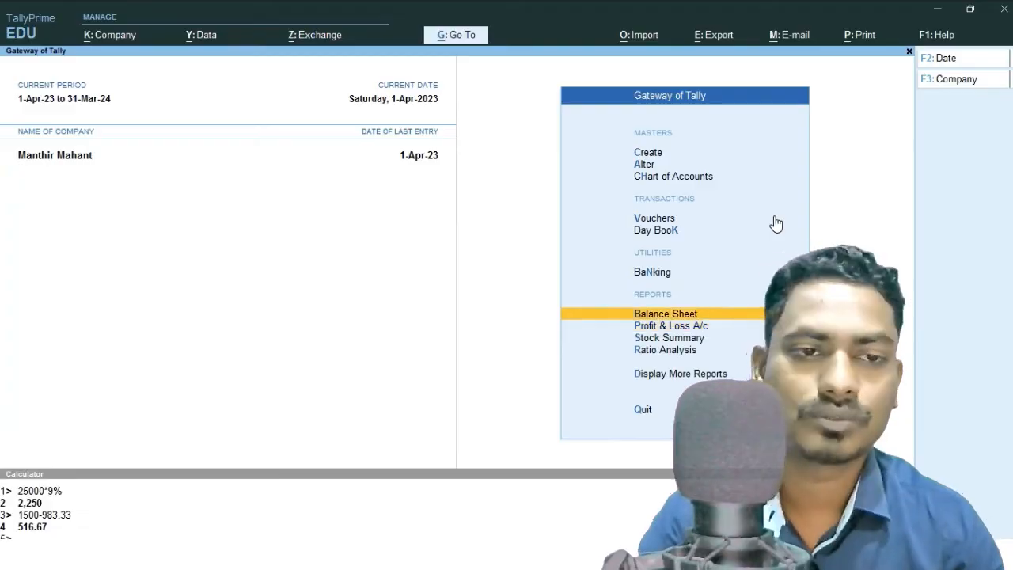
key("Up")
key("Up")
key("Return")
key("Down")
key("Down")
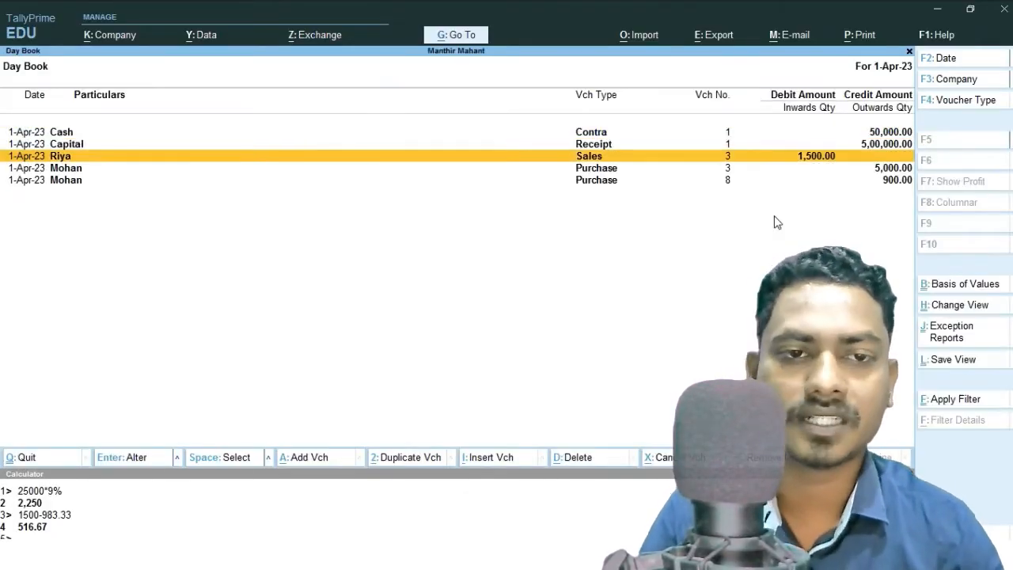
key("Down")
key("Down")
key("Return")
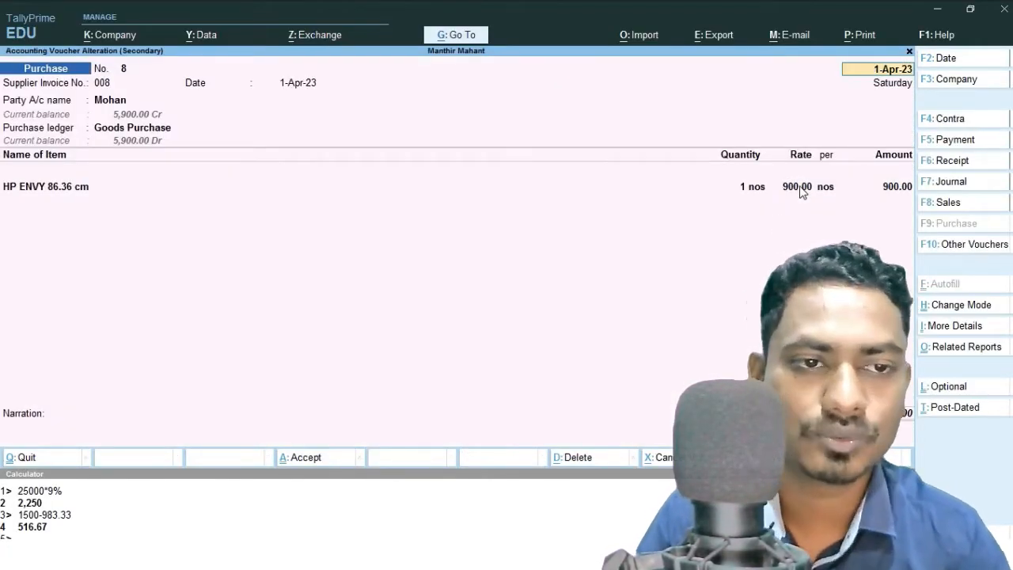
left_click(797, 188)
type("1100")
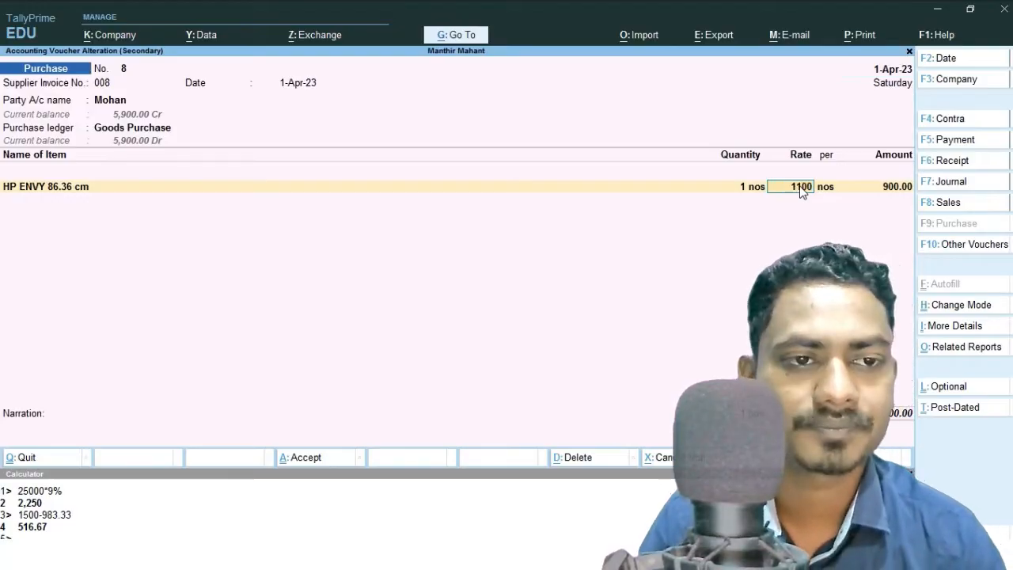
key("Return")
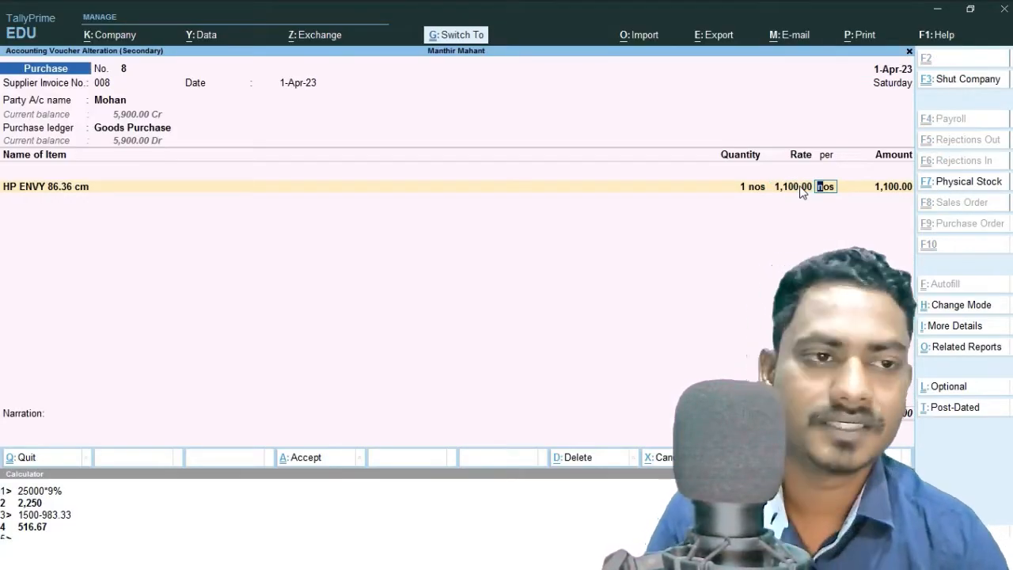
key("ctrl+a")
key("Escape")
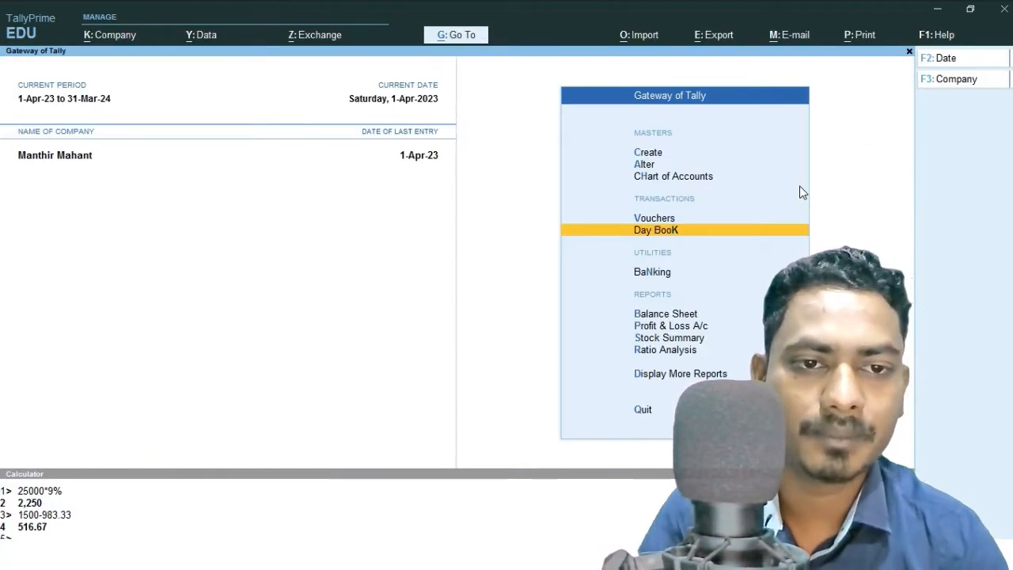
Open the Profit & Loss account to review the effect of the altered purchase rate.
key("Down")
key("Down")
key("Down")
key("Return")
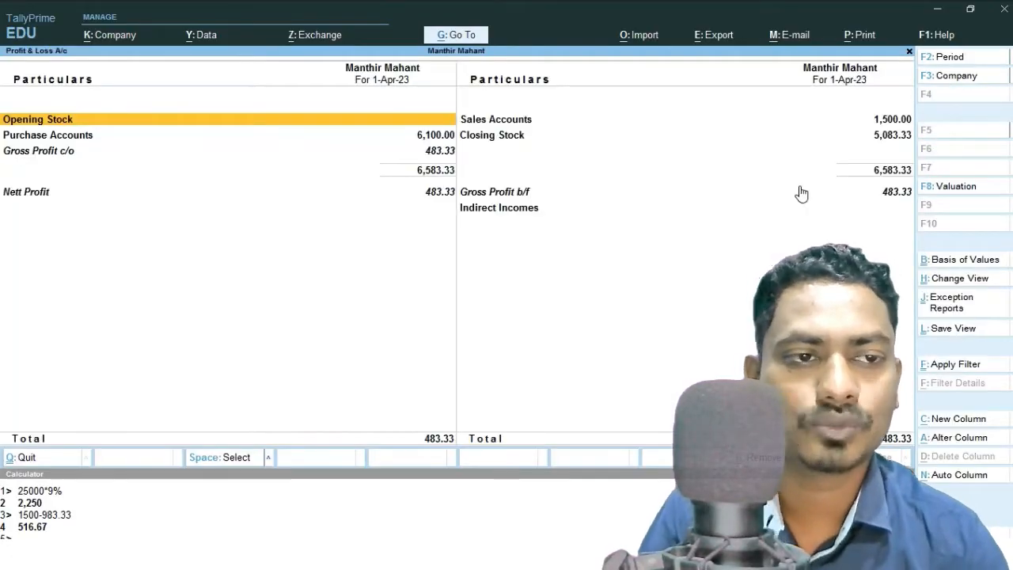
key("Escape")
Start a new sales voucher for the customer party with the Goods Sales ledger and item HP ENVY 86.36 cm.
key("Up")
key("Up")
key("Up")
key("Up")
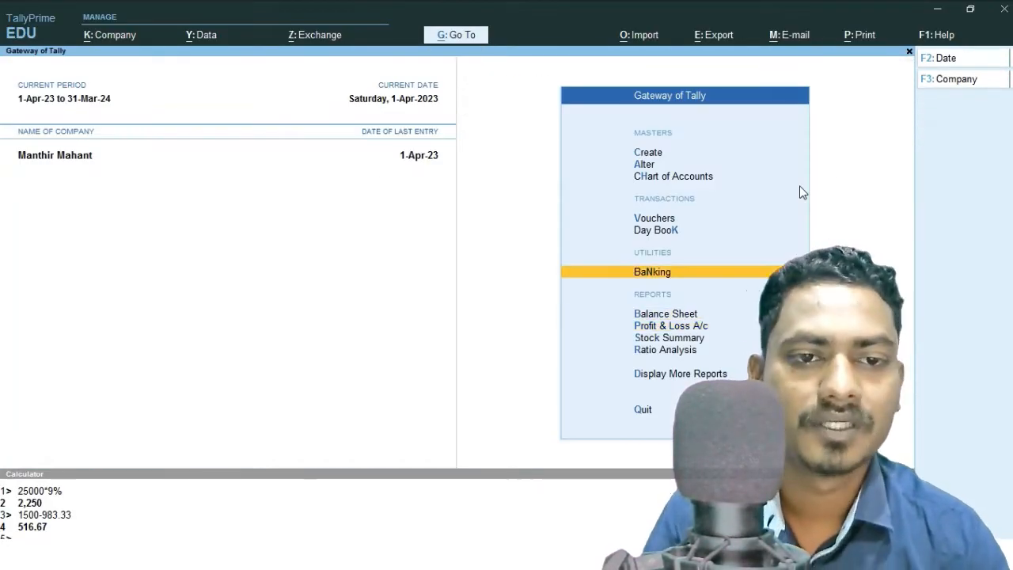
key("Return")
key("F8")
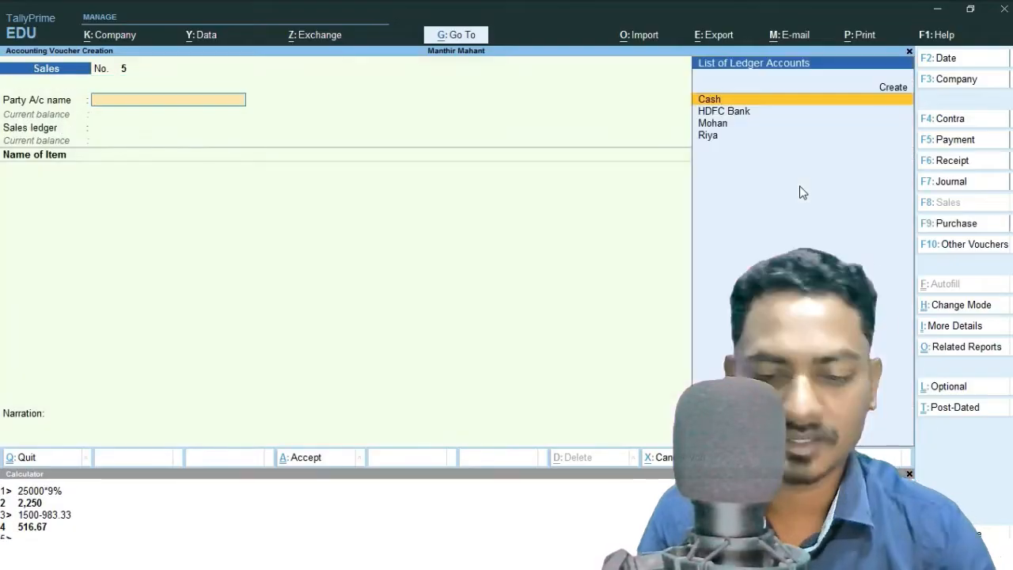
key("Down")
key("Down")
key("Down")
key("Return")
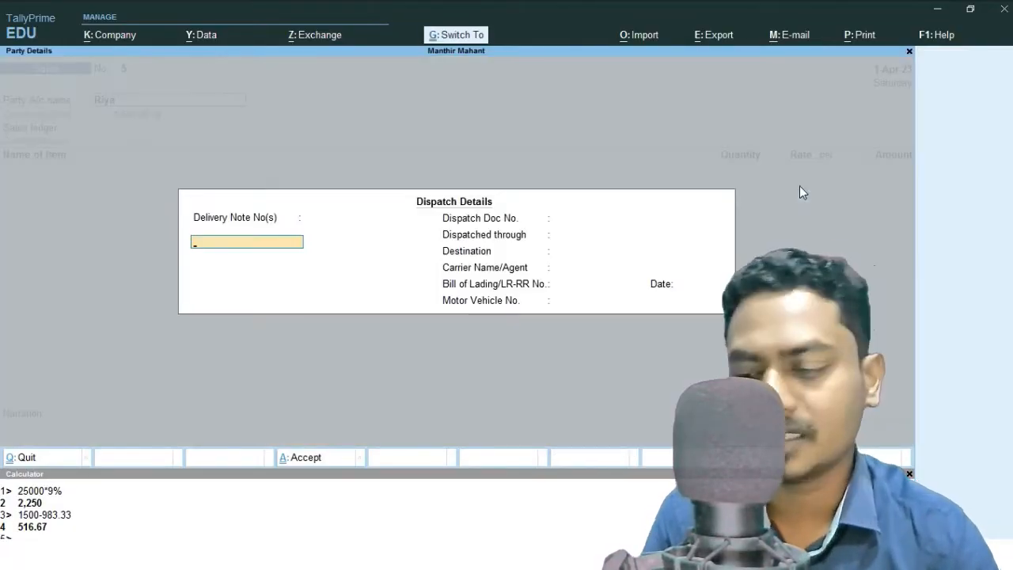
key("ctrl+a")
key("Return")
key("Down")
key("Down")
key("Down")
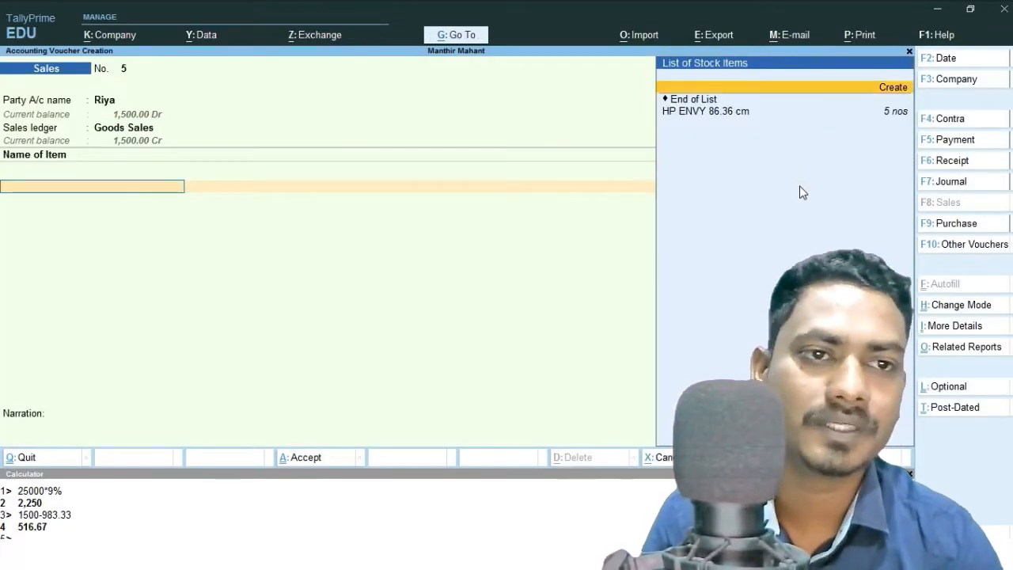
key("Return")
Open the stock query for HP ENVY 86.36 cm to check its updated cost price, then return to the voucher.
key("alt")
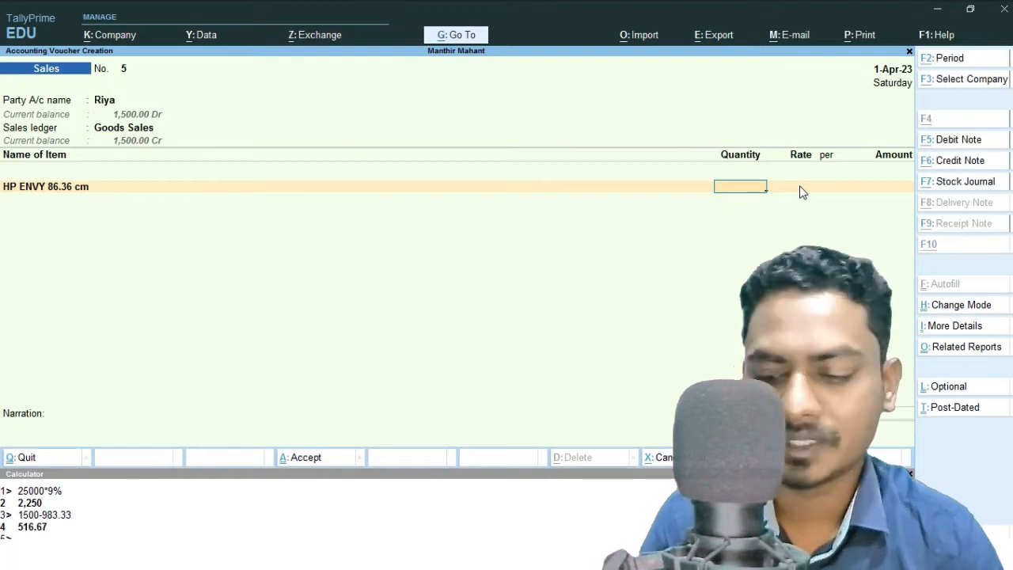
key("alt+s")
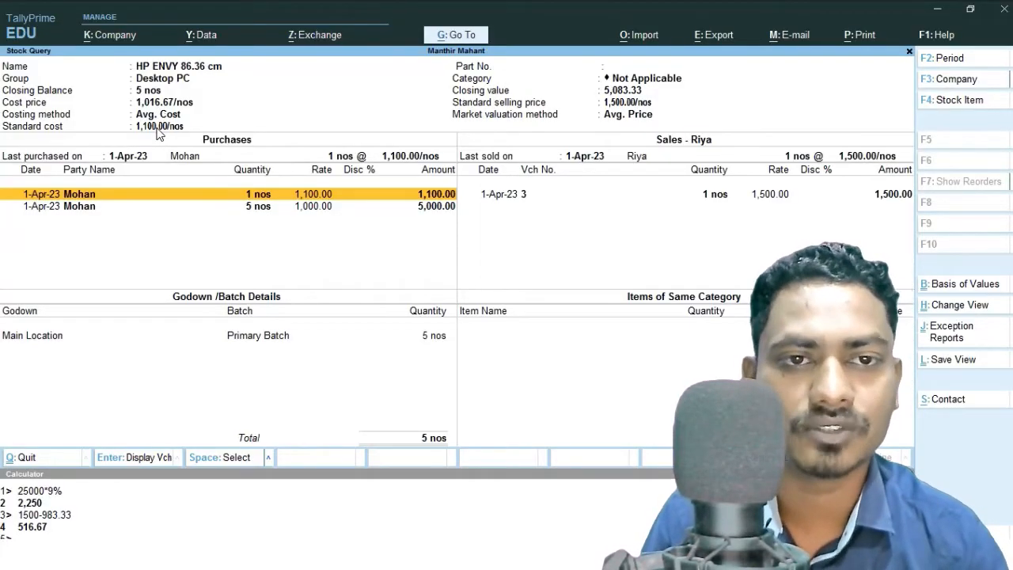
key("Escape")
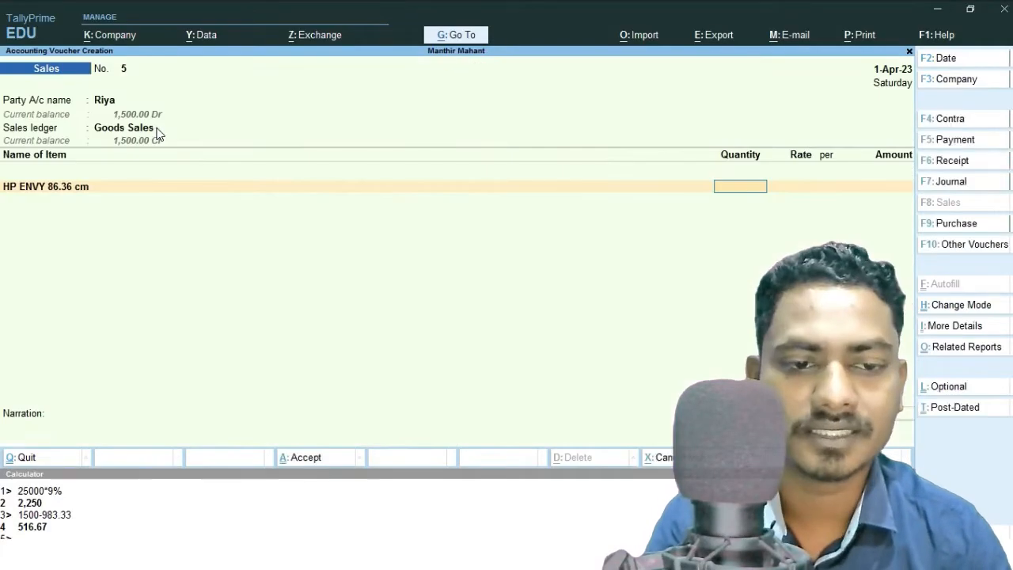
Abandon the sales voucher and delete purchase voucher 8 for HP ENVY 86.36 cm from the Day Book.
key("Escape")
key("Down")
key("Return")
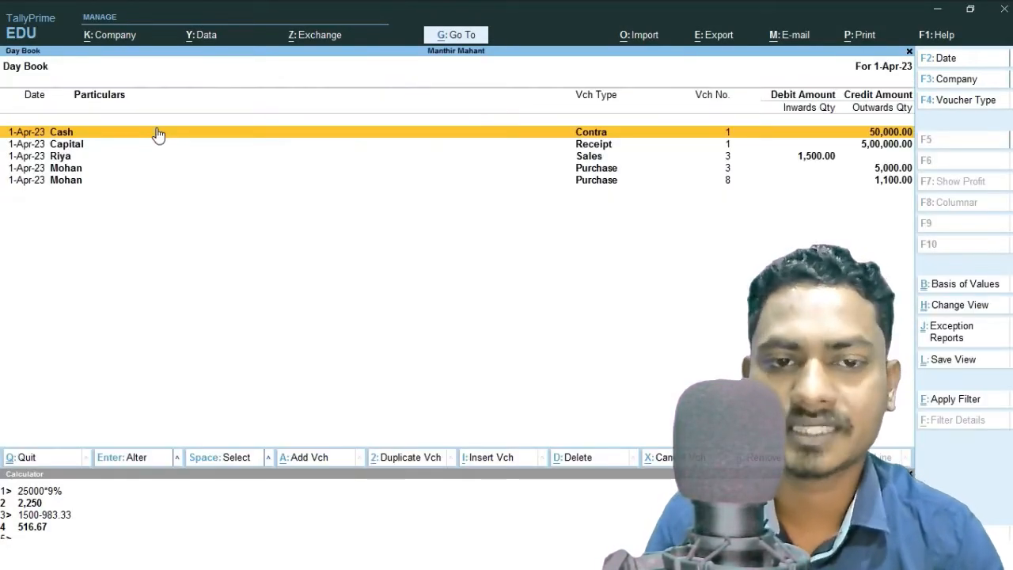
key("Down")
key("Down")
key("Down")
key("Down")
key("Return")
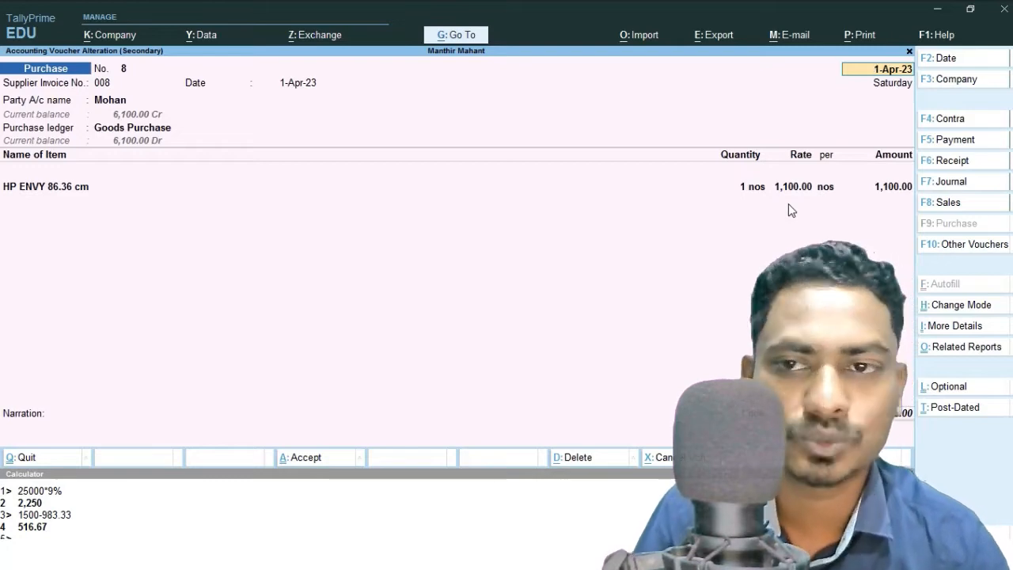
key("alt+d")
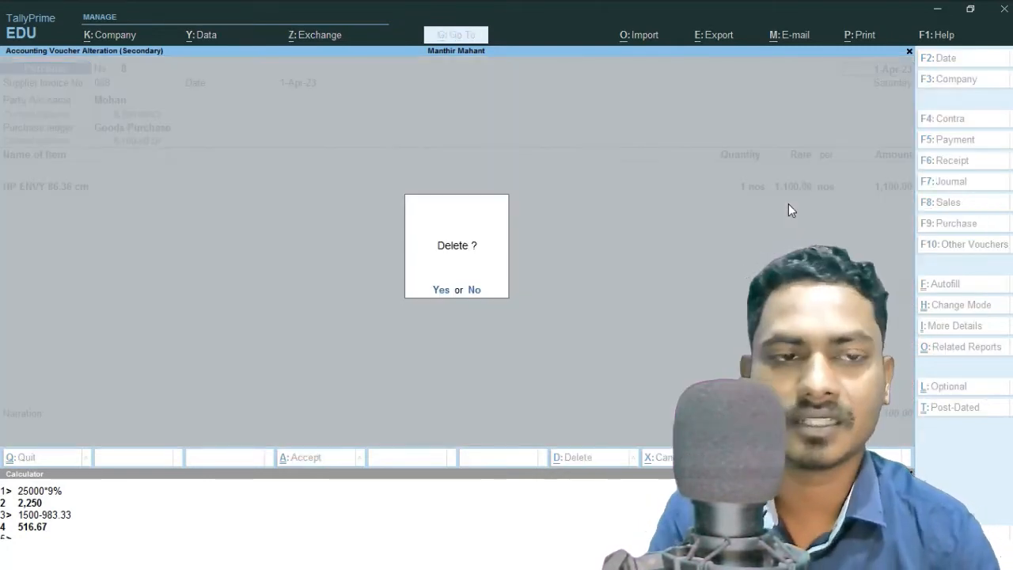
key("y")
key("Escape")
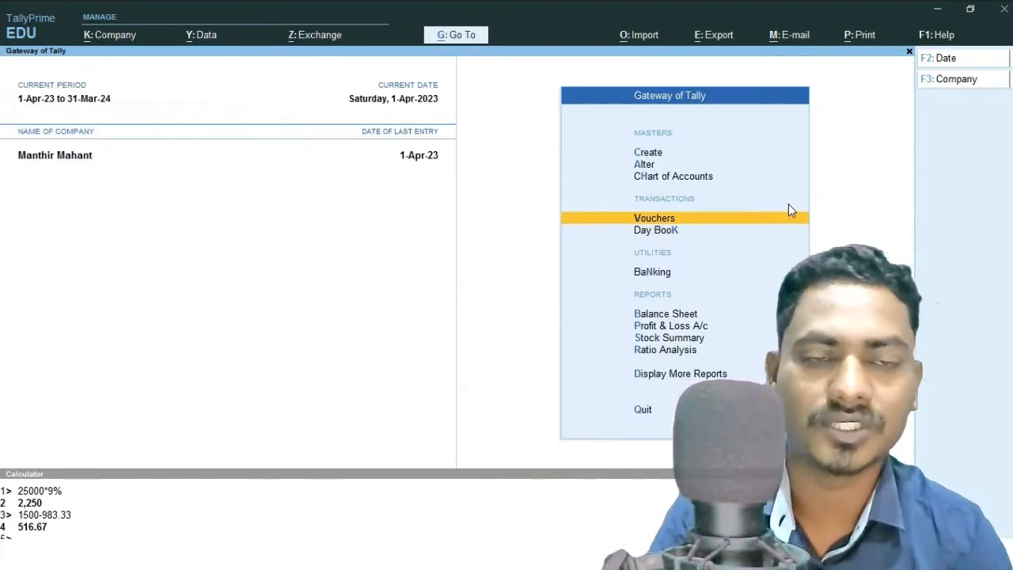
Start a sales voucher for the customer party with Goods Sales and HP ENVY 86.36 cm, and check the item's cost price in its stock query.
key("Up")
key("Down")
key("Return")
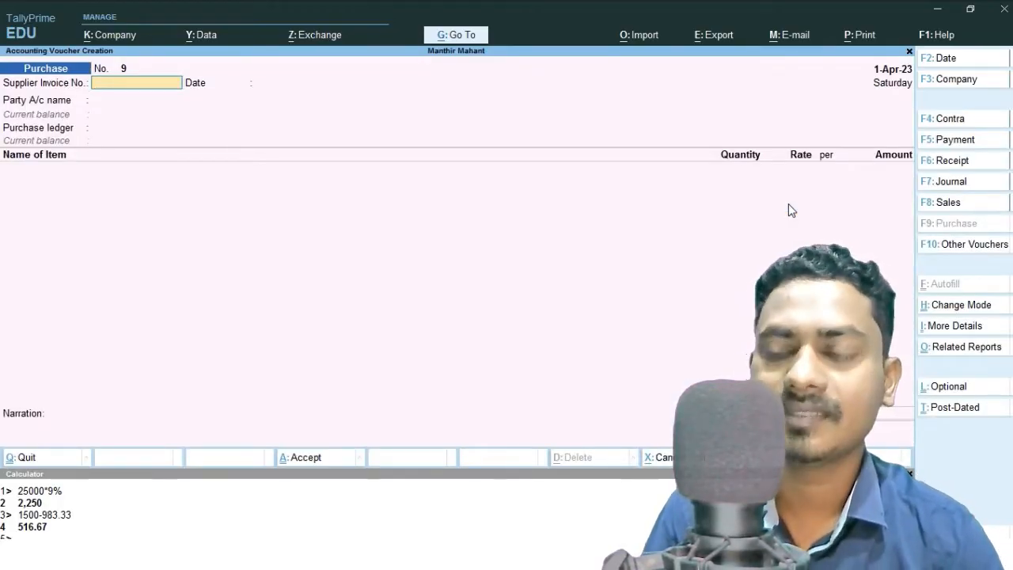
key("F8")
key("Down")
key("Down")
key("Down")
key("Return")
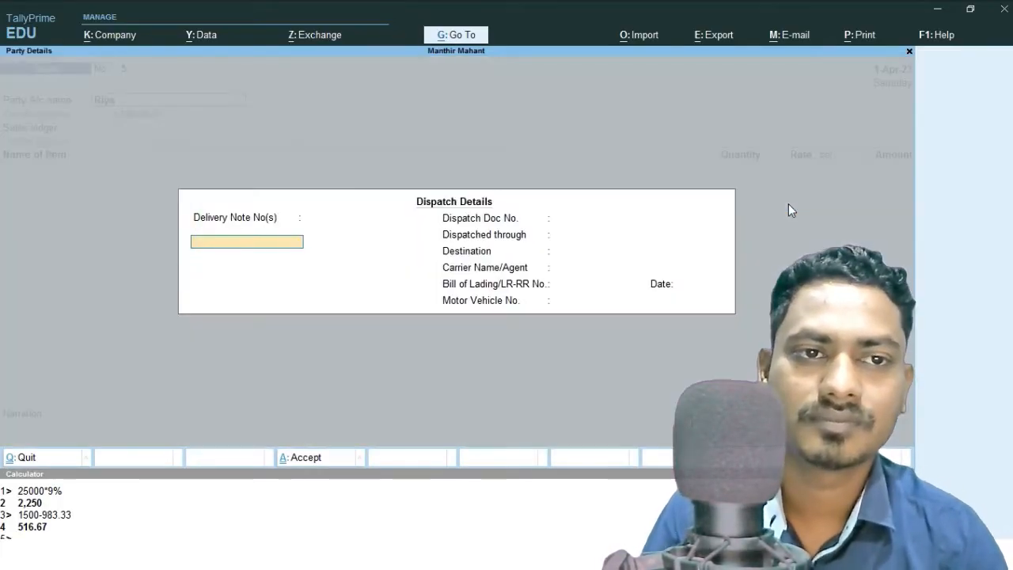
key("ctrl+a")
key("ctrl+a")
key("Return")
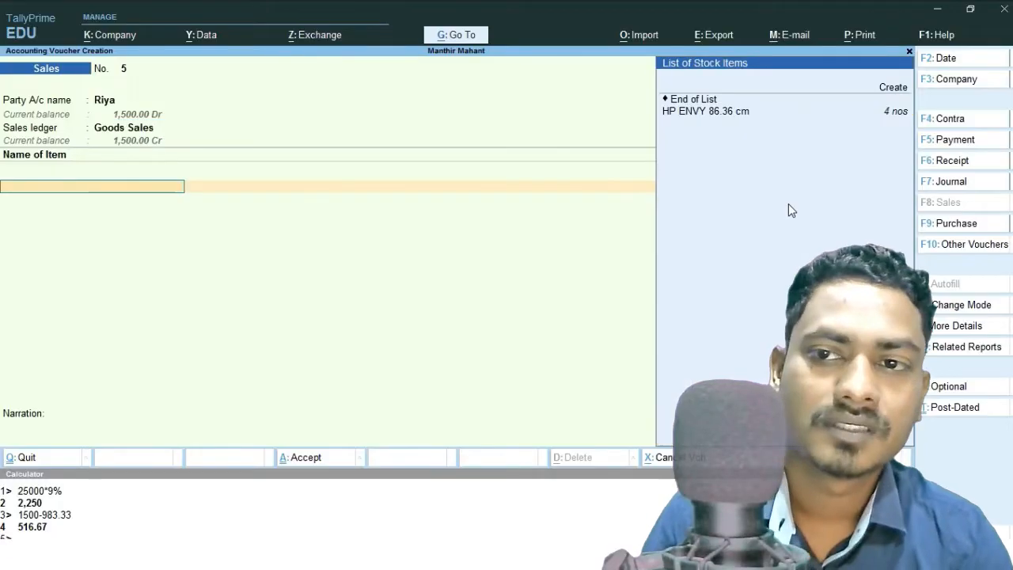
key("Down")
key("Return")
key("alt+s")
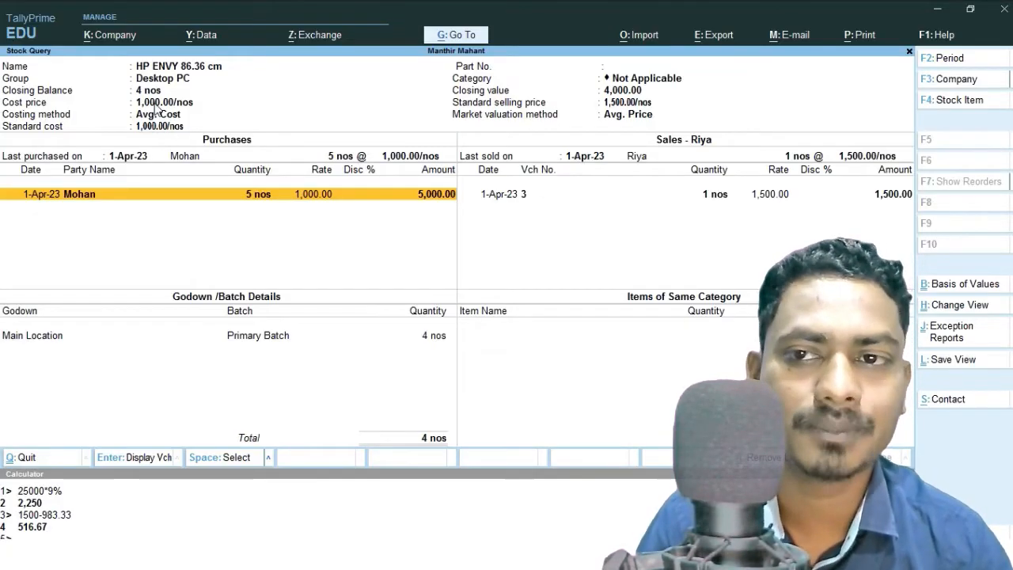
key("Escape")
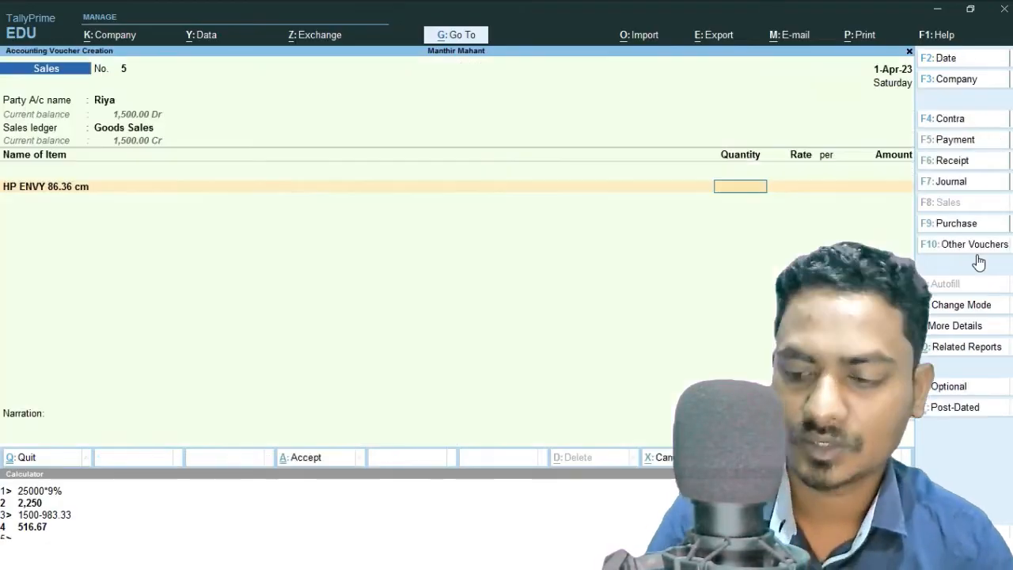
Abandon the sales voucher and open the Profit & Loss account to review the effect of the deletion.
key("Escape")
key("Return")
key("Down")
key("Down")
key("Down")
key("Down")
key("Return")
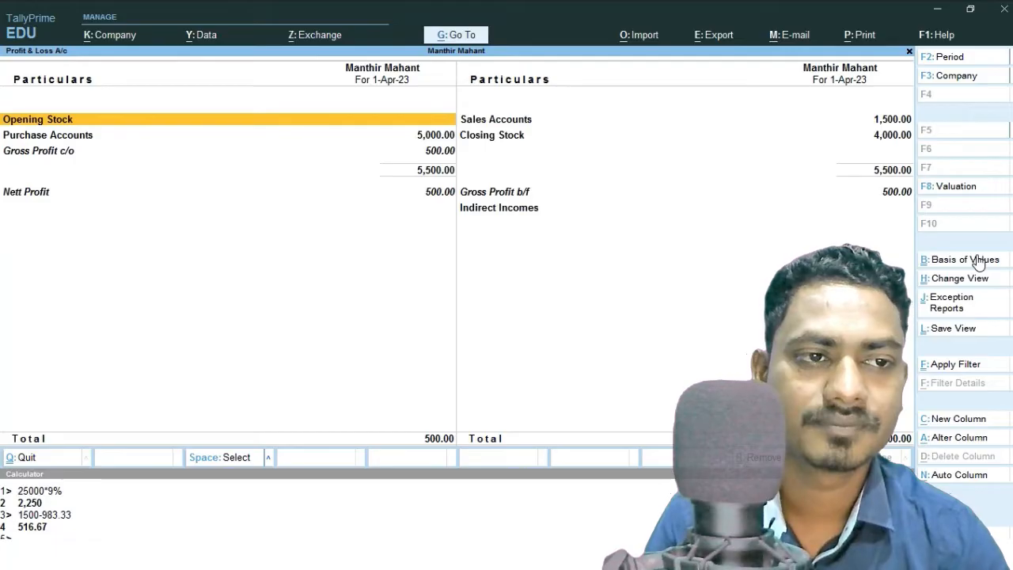
key("Escape")
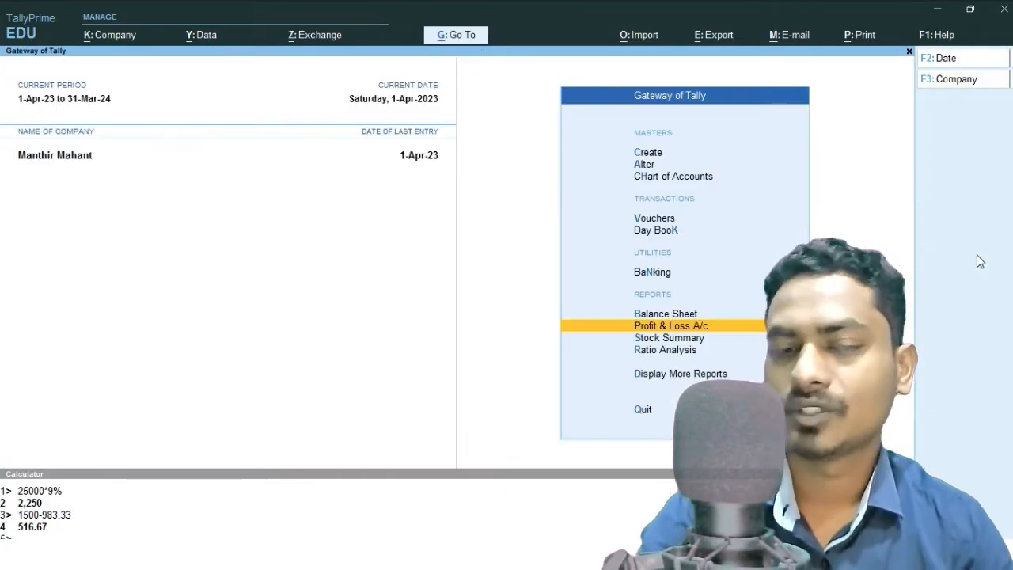
Start a purchase voucher with supplier invoice 009, the customer party as supplier and the Goods Purchase ledger.
key("Up")
key("Up")
key("Up")
key("Up")
key("Return")
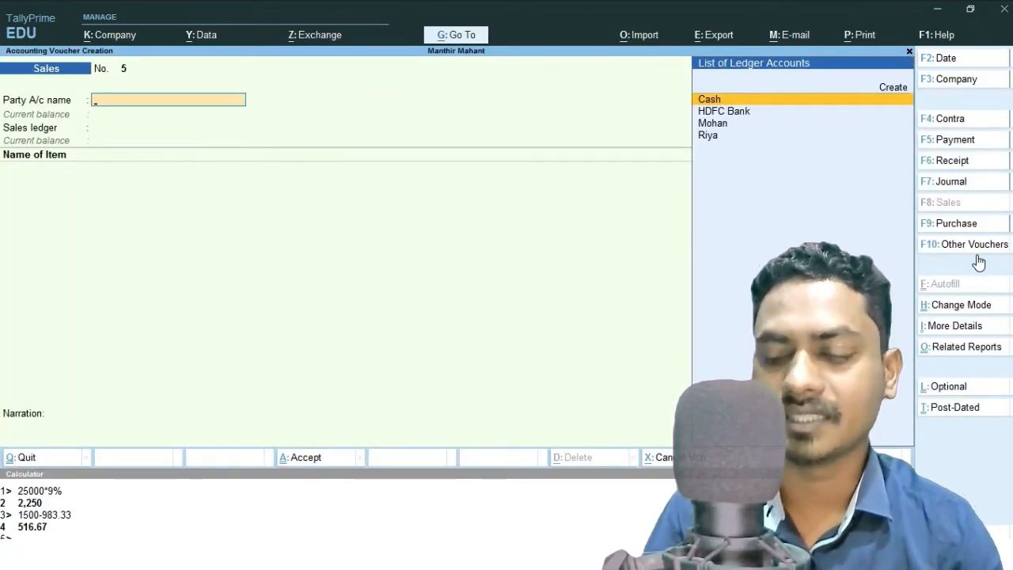
key("F9")
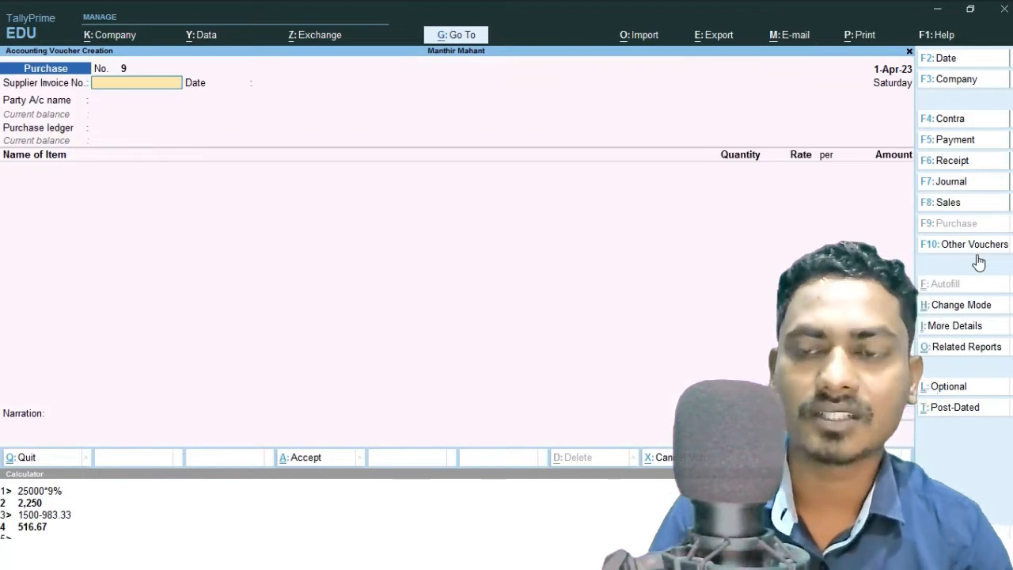
type("009")
key("Return")
key("Return")
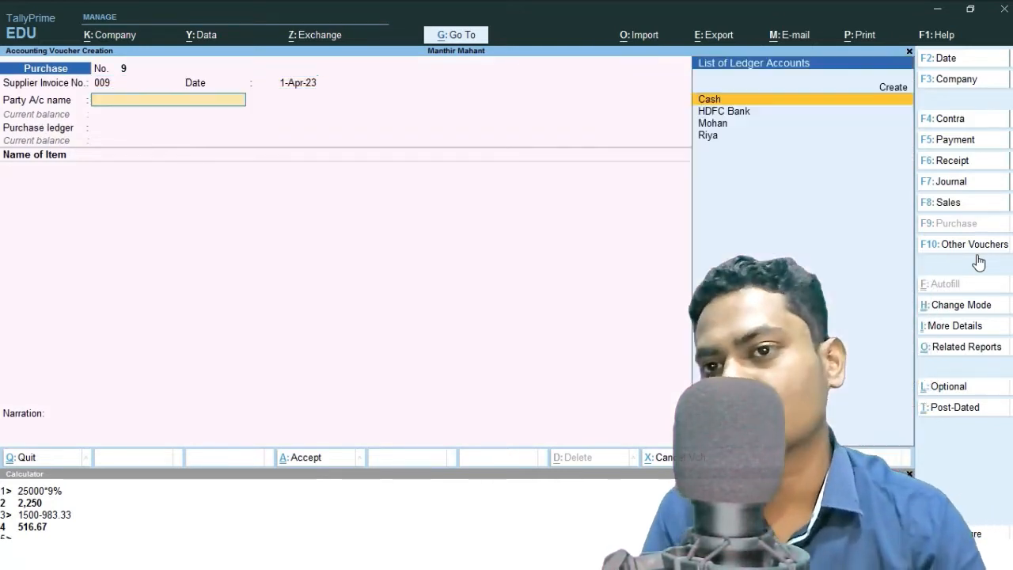
key("Down")
key("Down")
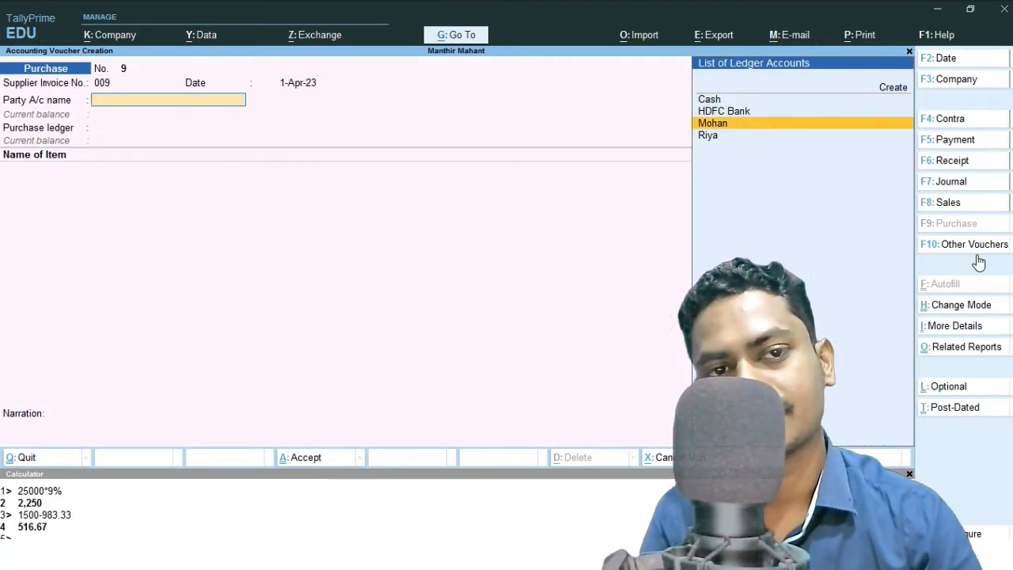
key("Down")
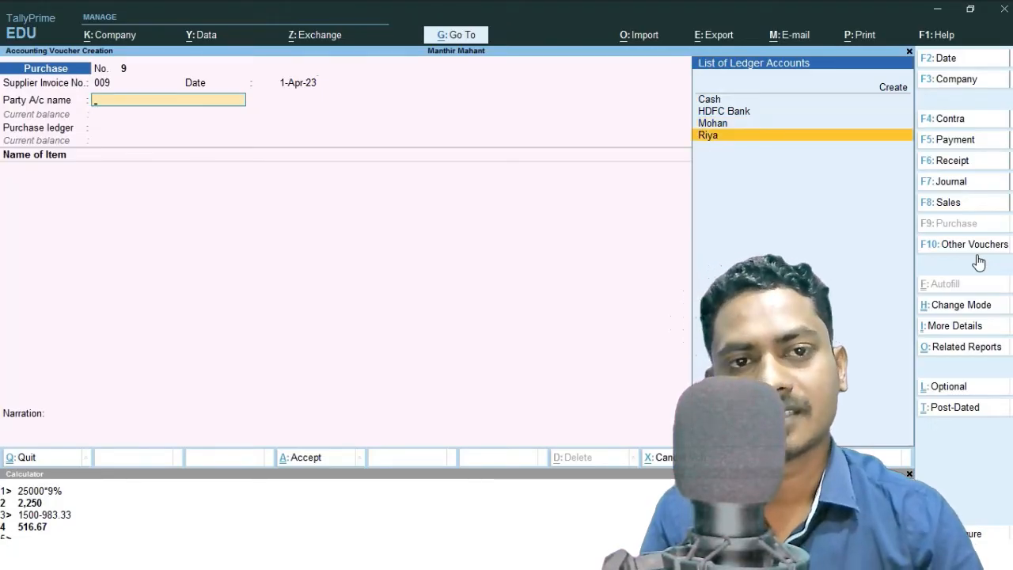
key("Return")
key("ctrl+a")
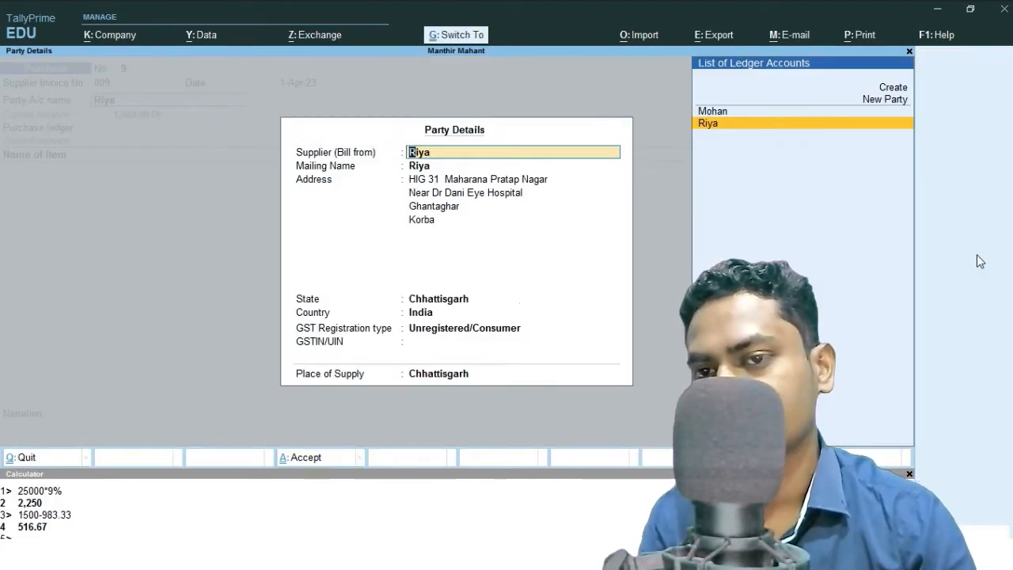
key("Return")
key("ctrl+a")
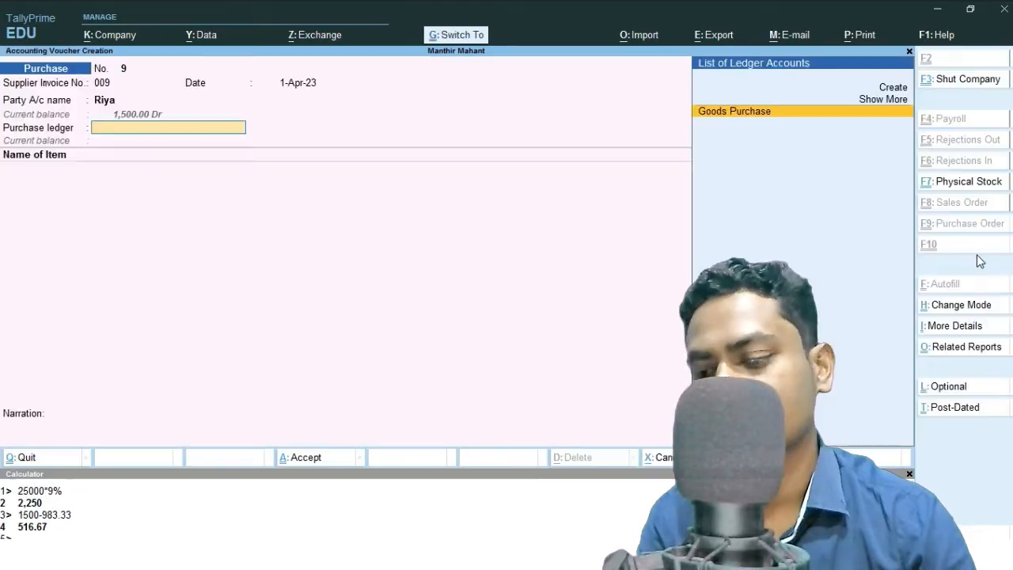
key("Return")
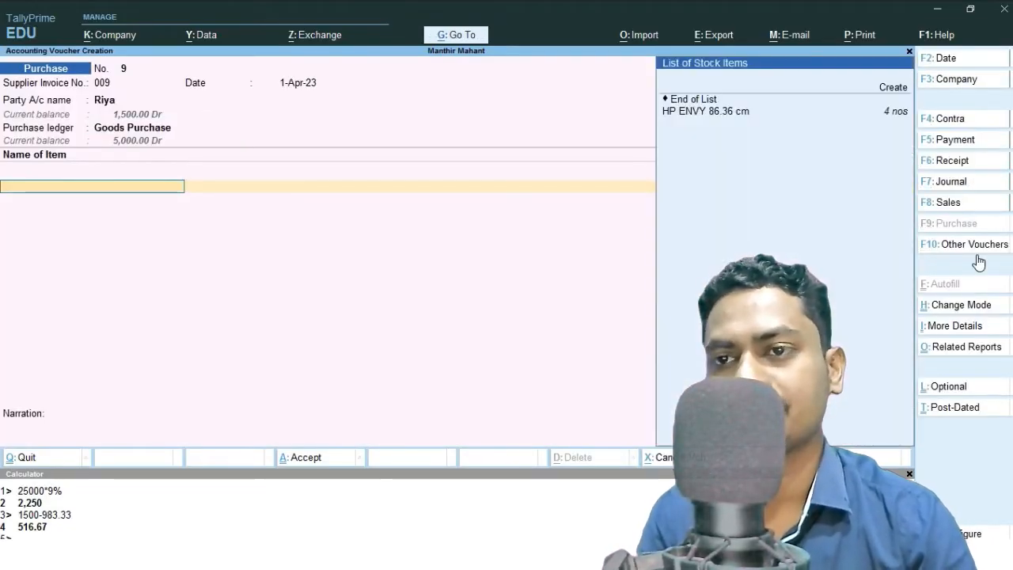
Add 1 nos of HP ENVY 86.36 cm at a rate of 900, accept the bill-wise reference and save the purchase.
key("Down")
key("Return")
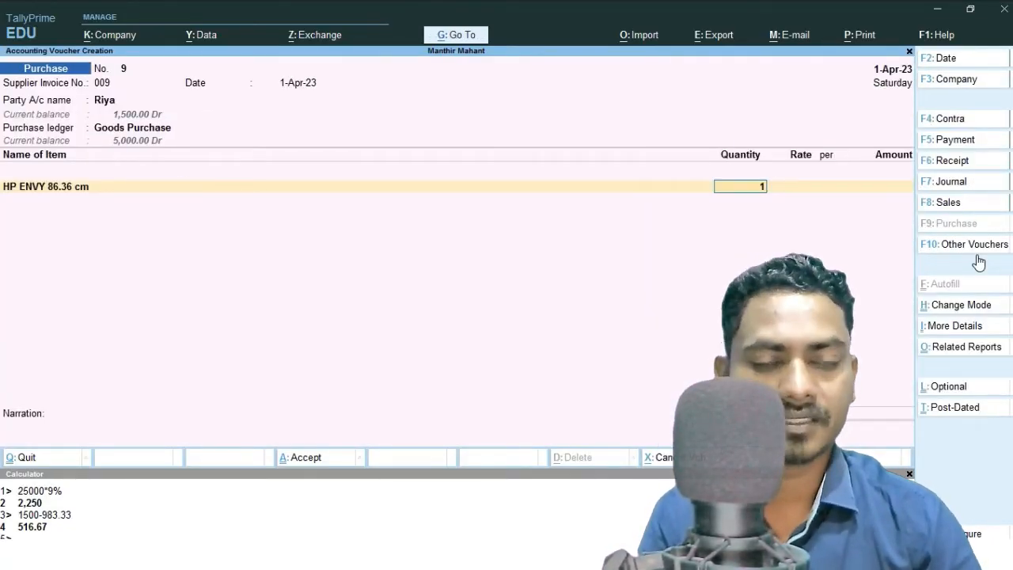
type("1")
key("Return")
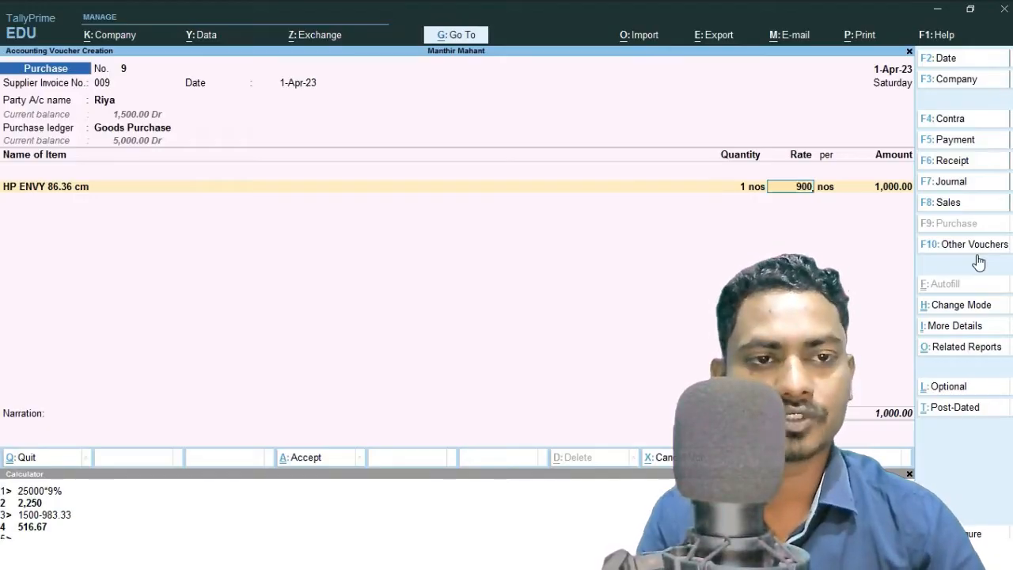
key("Return")
key("Return")
key("Return")
key("Return")
key("Return")
key("Return")
key("Return")
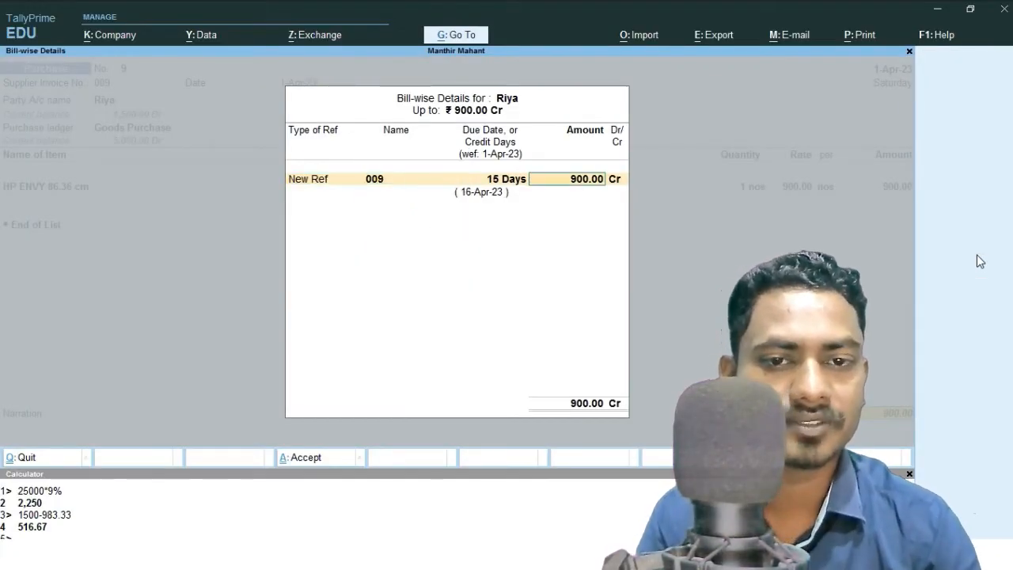
key("Return")
key("Return")
Leave the voucher screen and open the Day Book to review the new purchase entry.
key("Return")
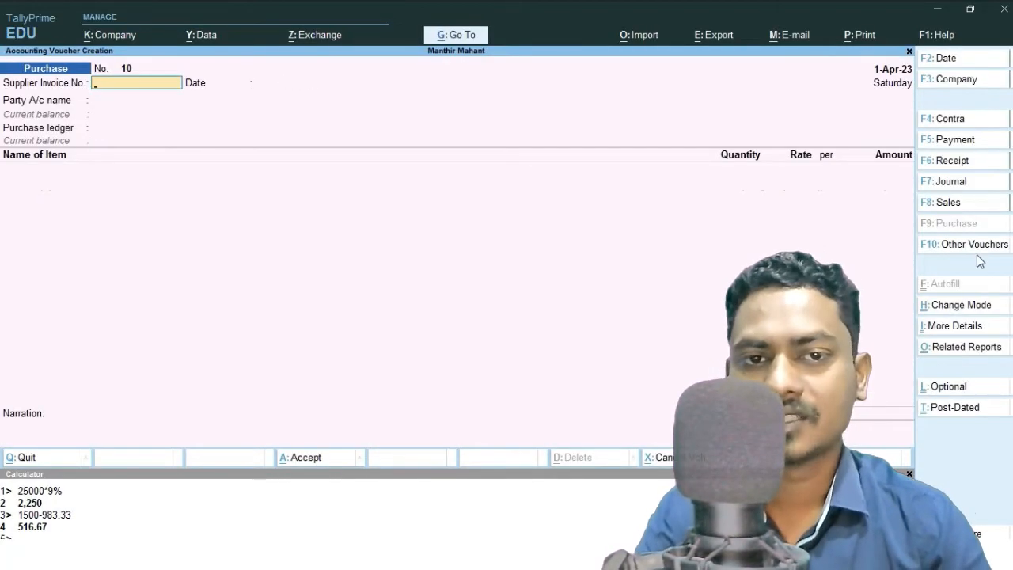
key("Escape")
key("Return")
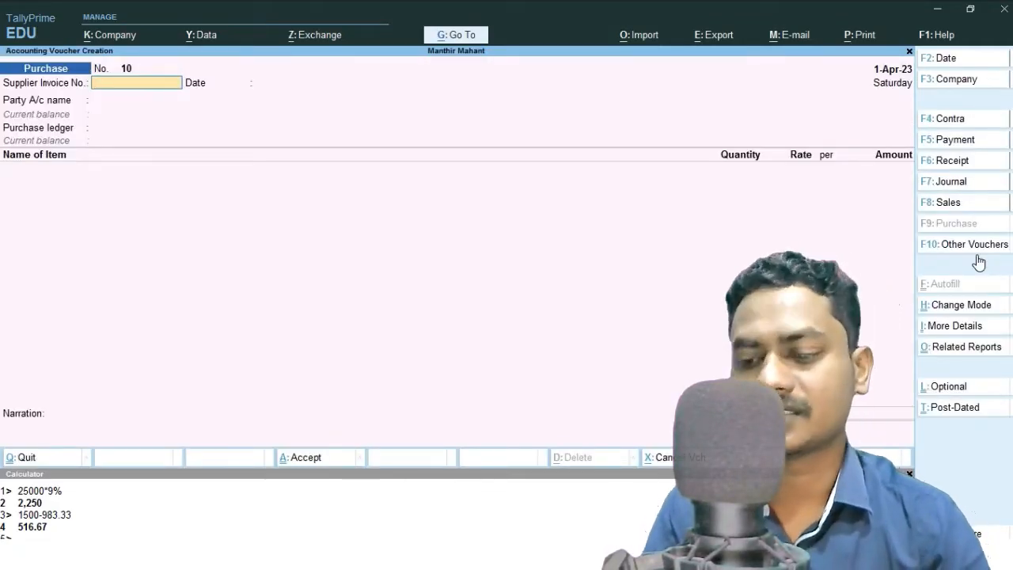
key("Escape")
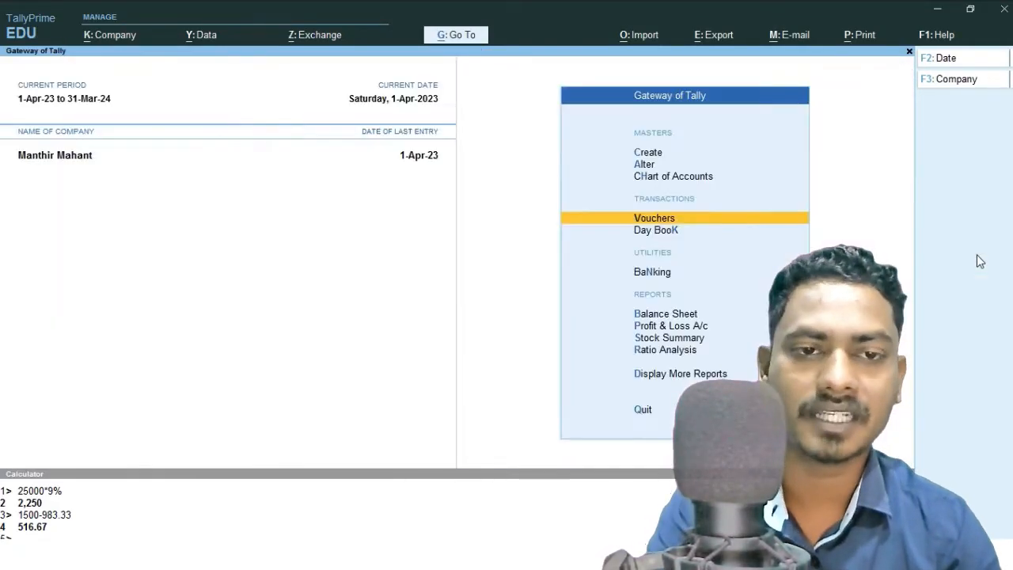
key("Down")
key("Return")
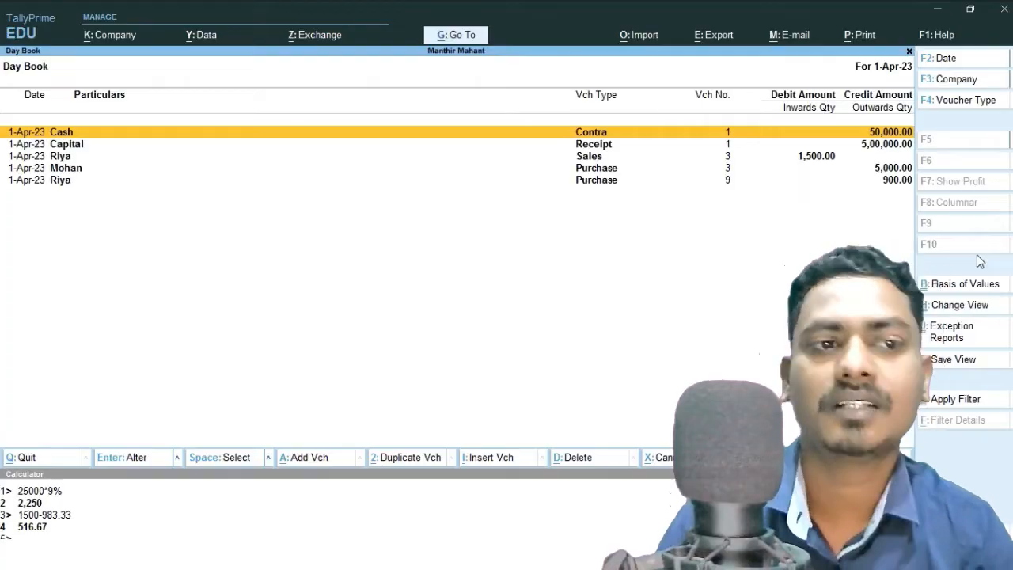
key("Escape")
Begin a sales voucher for the same party with Goods Sales and HP ENVY 86.36 cm to check the item's updated average cost in the stock query.
key("Up")
key("Return")
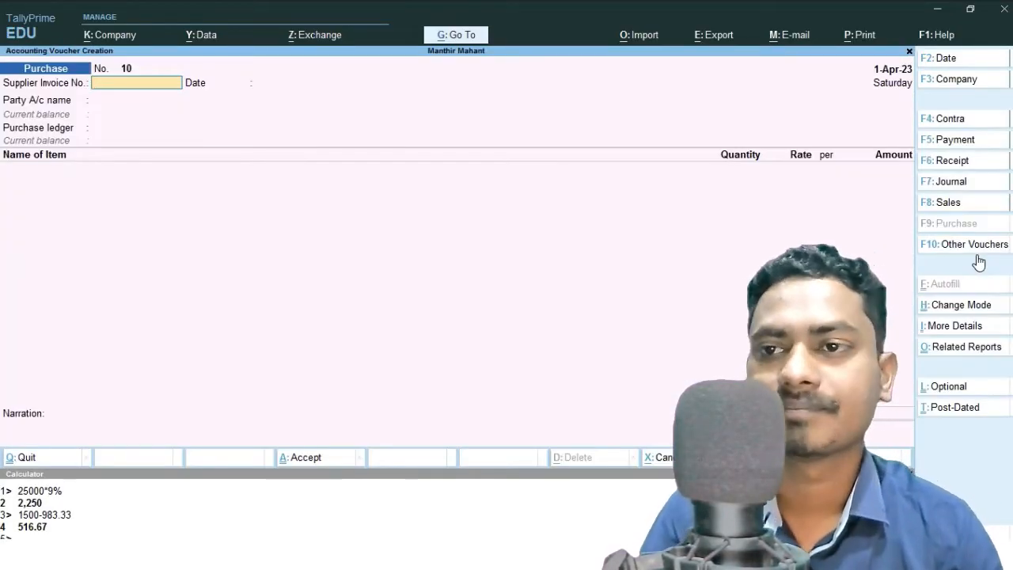
key("F8")
key("Down")
key("Down")
key("Down")
key("Return")
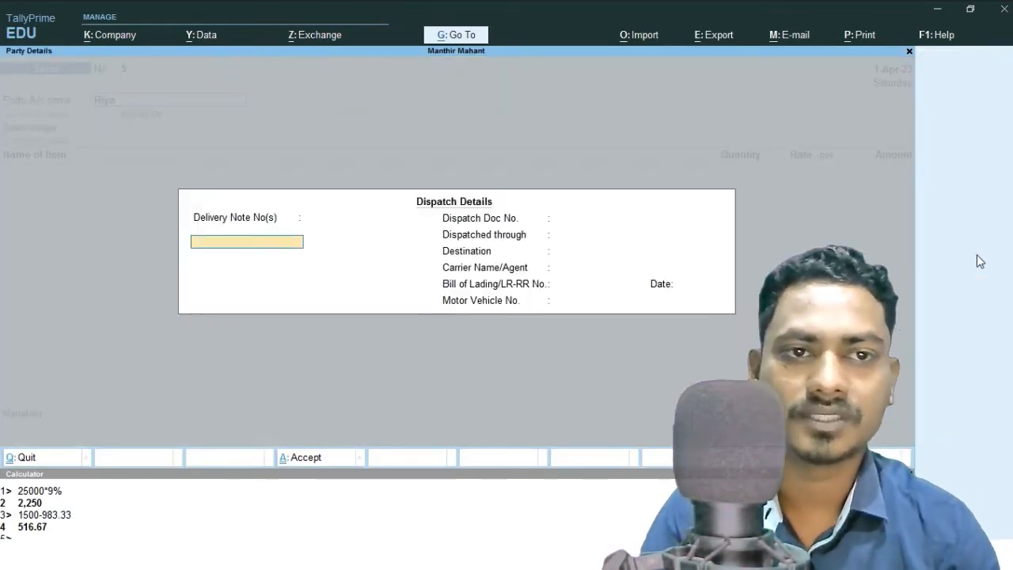
key("ctrl+a")
key("ctrl+a")
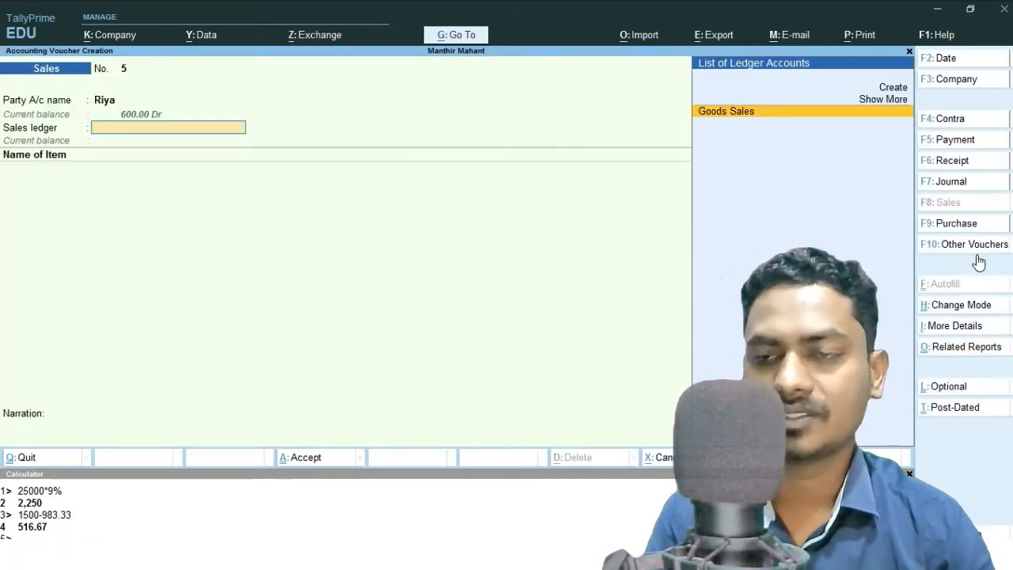
key("Return")
key("Return")
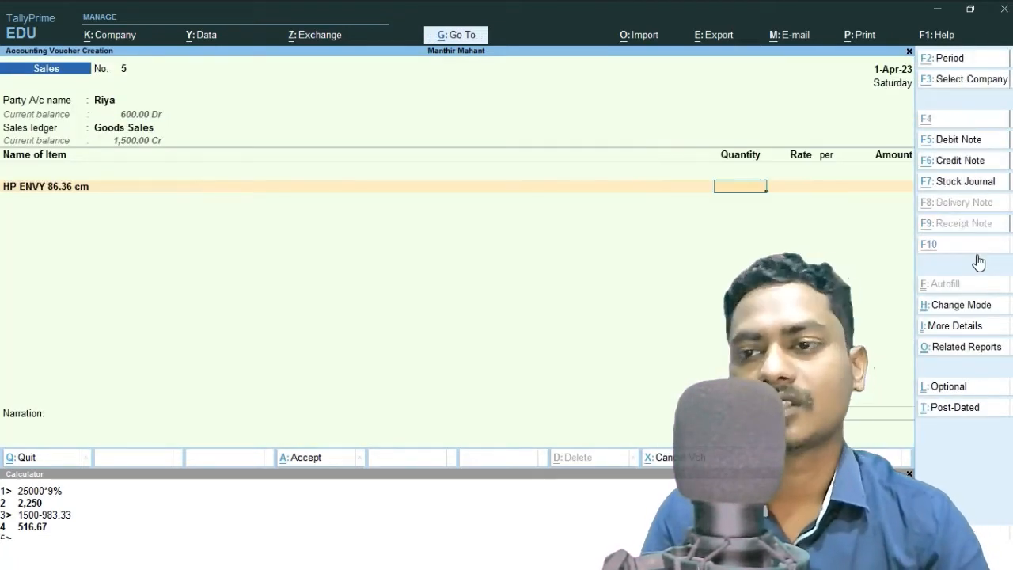
key("alt+s")
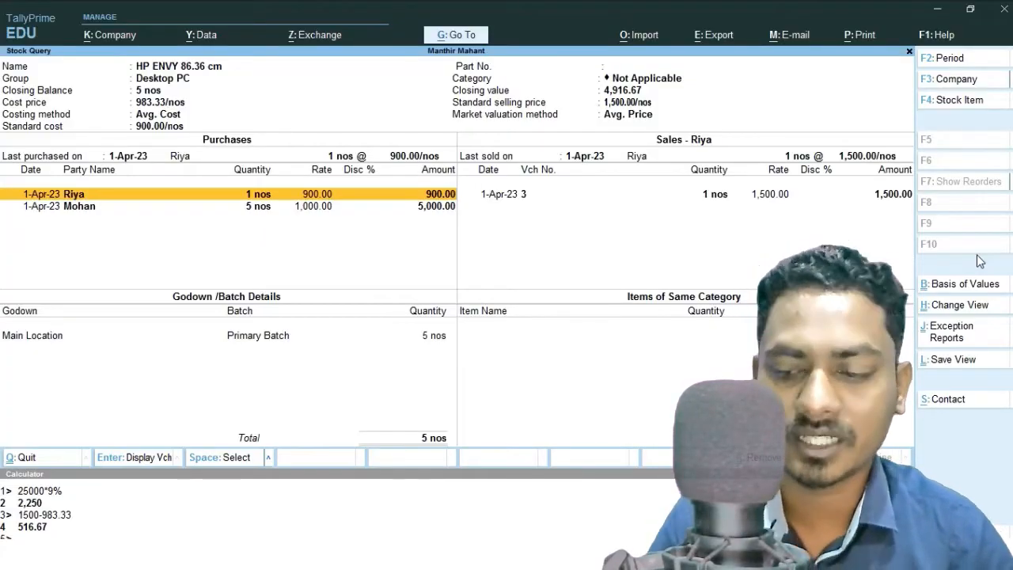
key("Escape")
key("Escape")
Delete purchase voucher 9 from the Day Book and return to voucher entry.
key("Down")
key("Return")
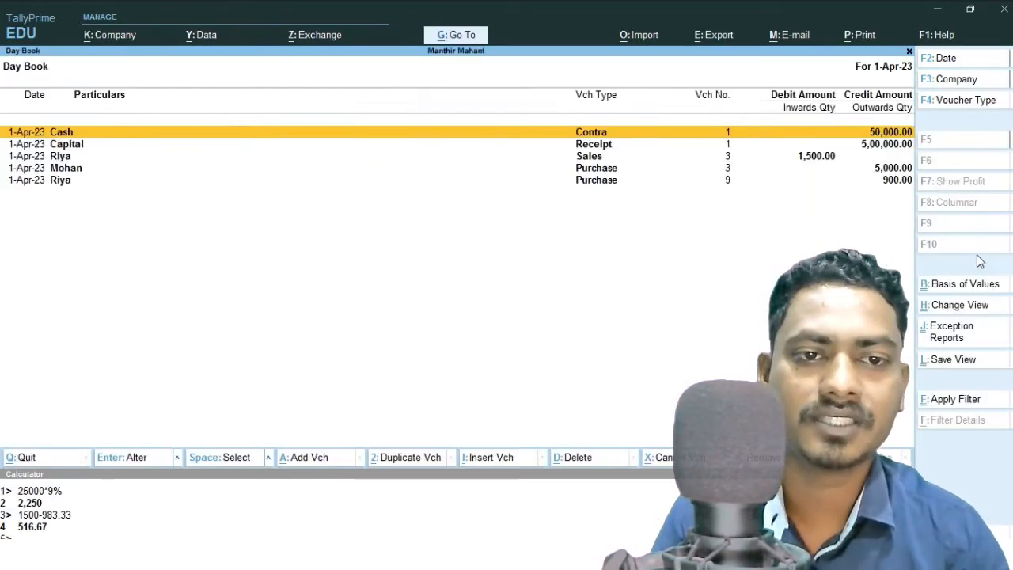
key("Down")
key("Down")
key("Down")
key("Down")
key("Return")
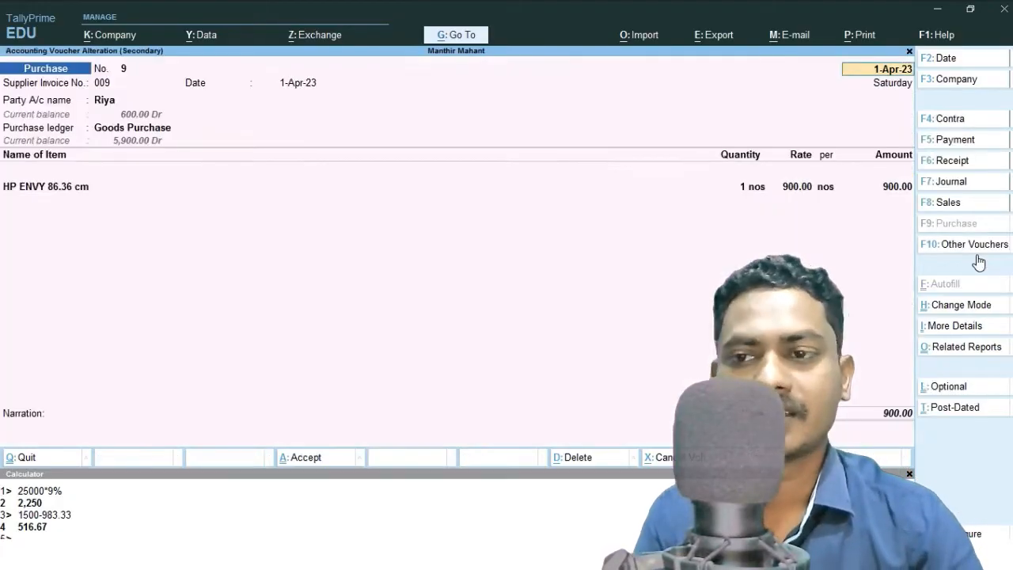
key("alt+d")
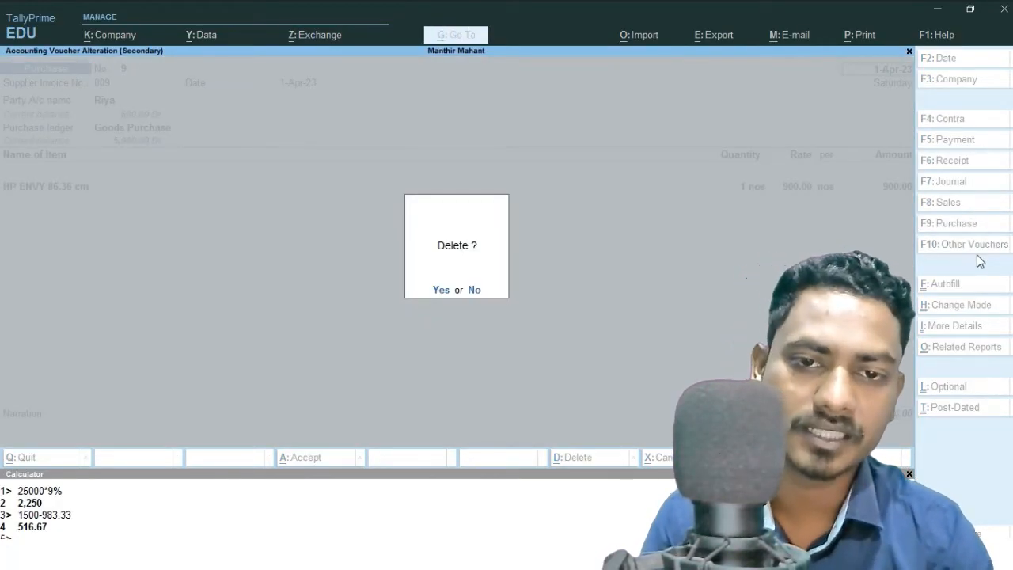
key("y")
key("Escape")
key("Return")
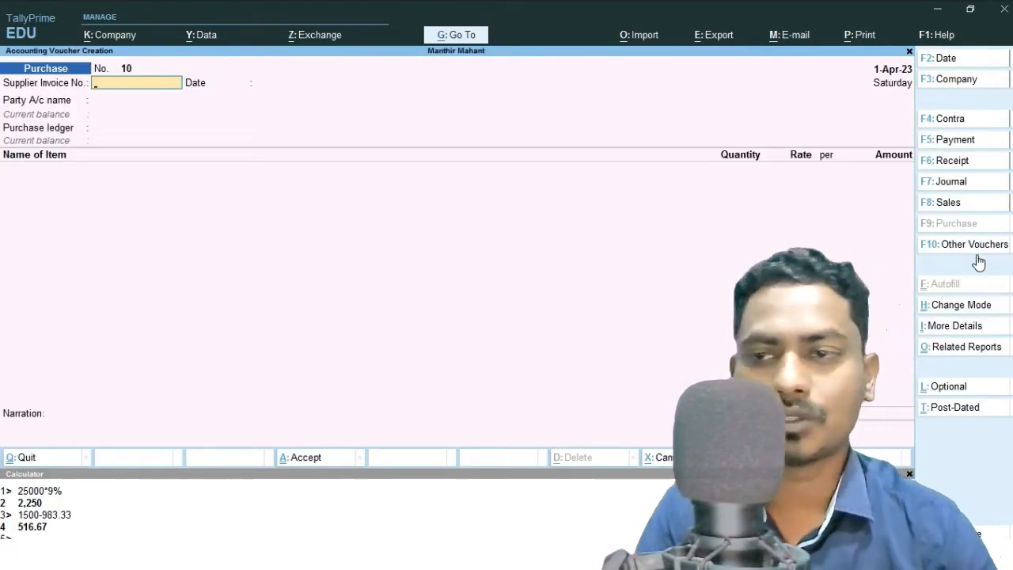
Start a sales voucher for Riya with Goods Sales and HP ENVY 86.36 cm, open the item's stock query, and exit to the Gateway.
key("F8")
key("Down")
key("Down")
key("Down")
key("Return")
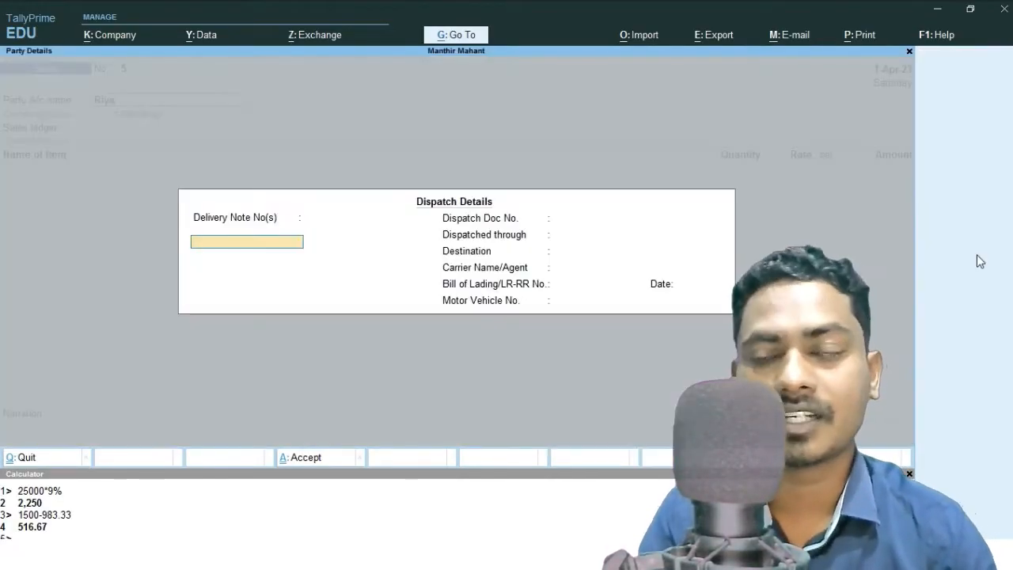
key("ctrl+a")
key("ctrl+a")
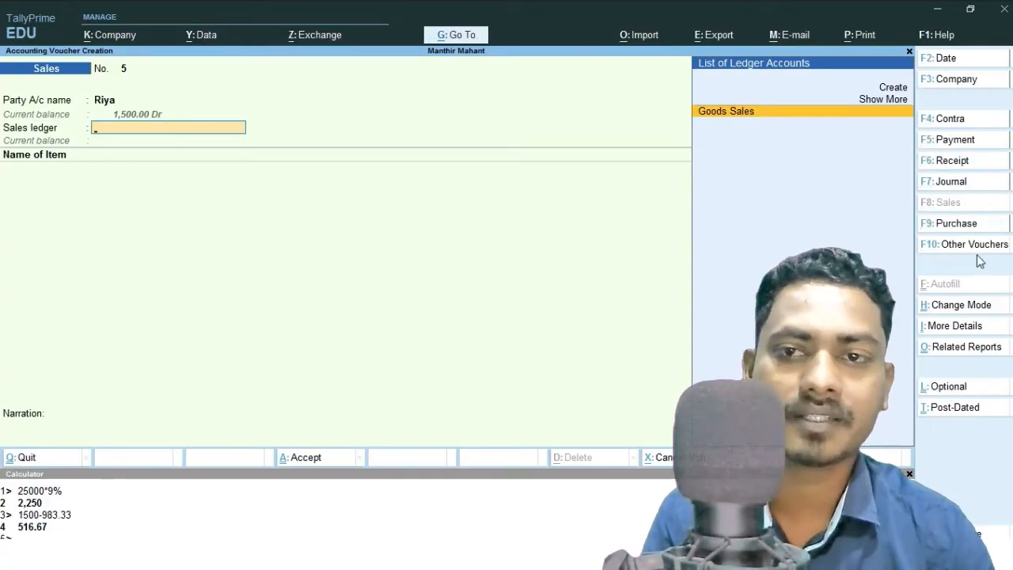
key("Return")
key("Down")
key("Return")
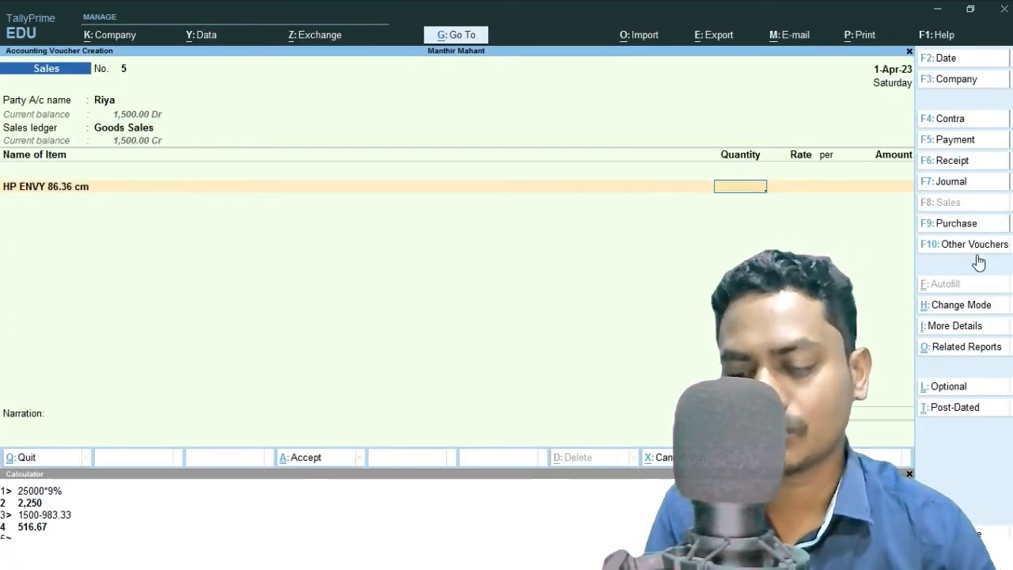
key("alt+s")
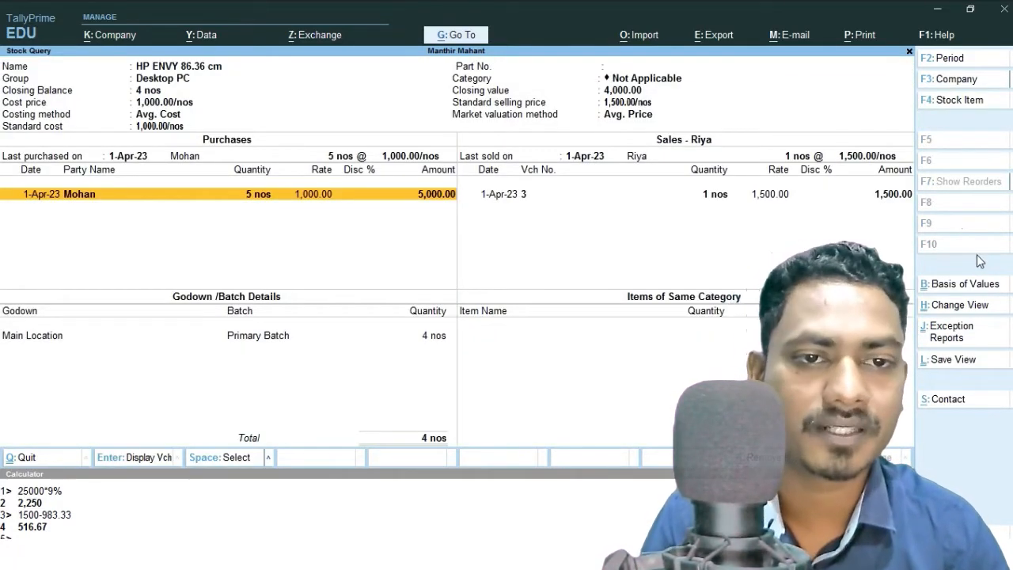
key("Escape")
key("Escape")
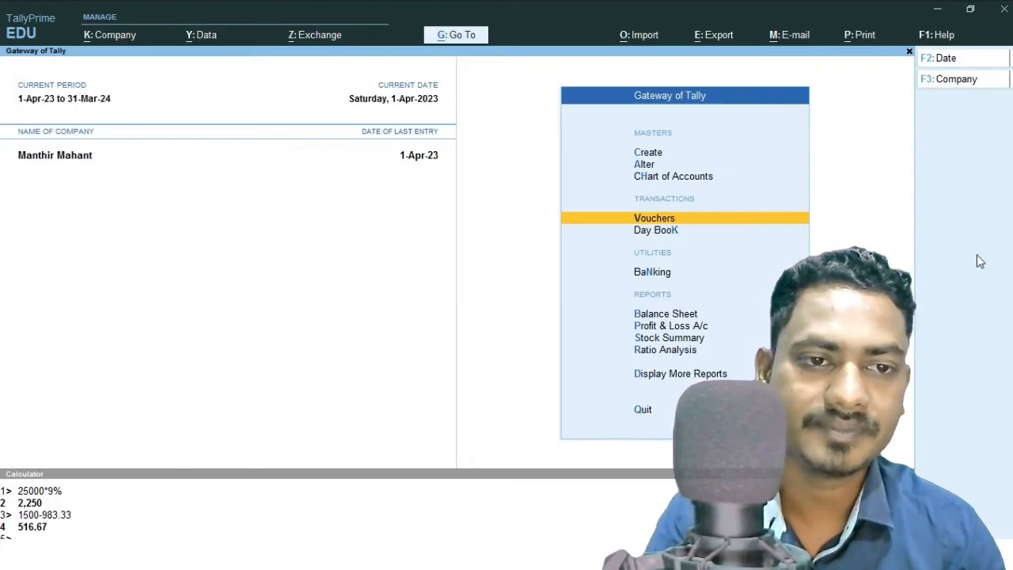
Record and save a purchase from Mohan with supplier invoice 010 into Goods Purchase: 1 nos HP ENVY 86.36 cm at rate 1,100.
key("Return")
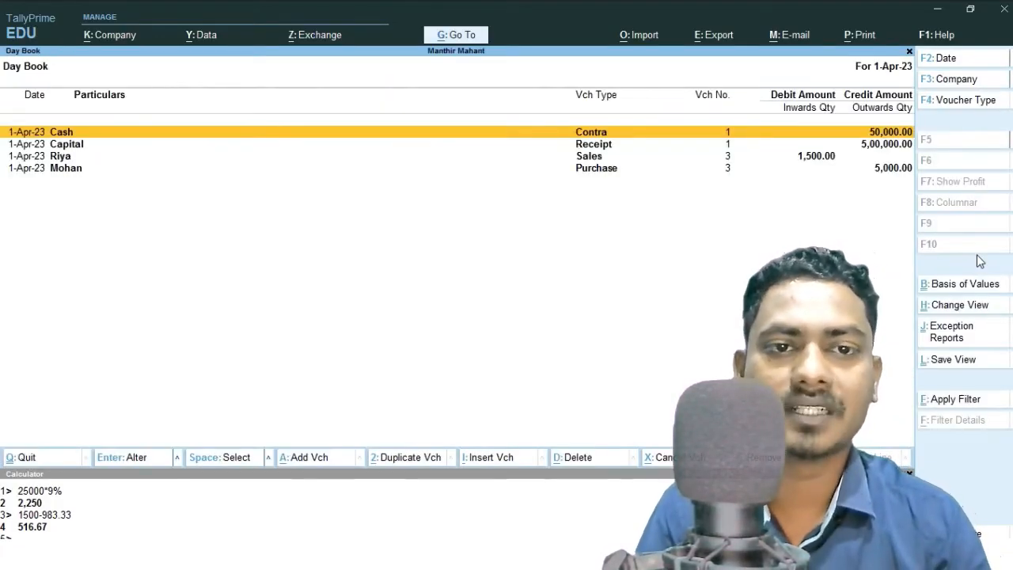
key("Escape")
key("Up")
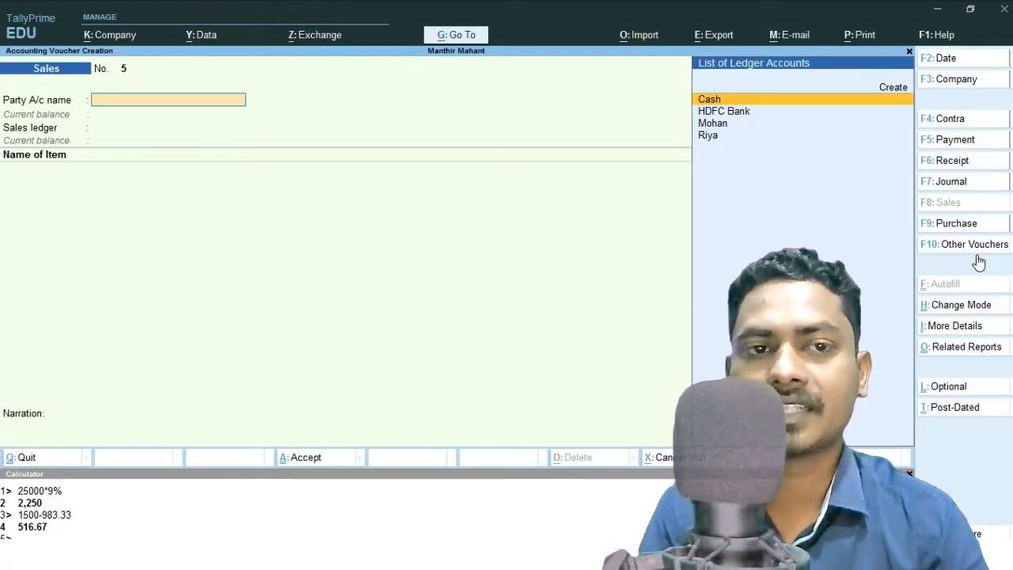
key("F9")
type("010")
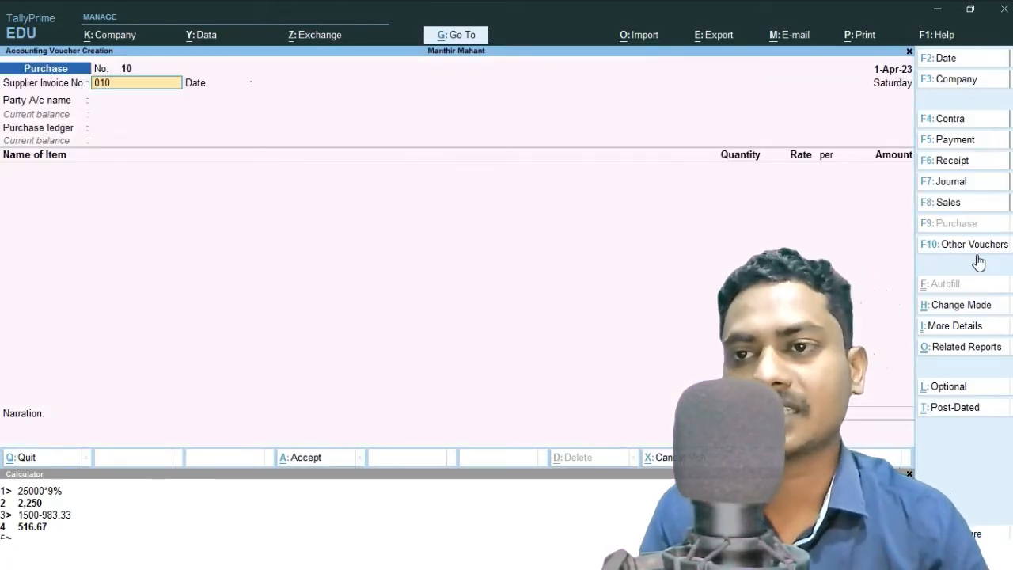
key("Return")
key("Return")
key("Down")
key("Down")
key("Return")
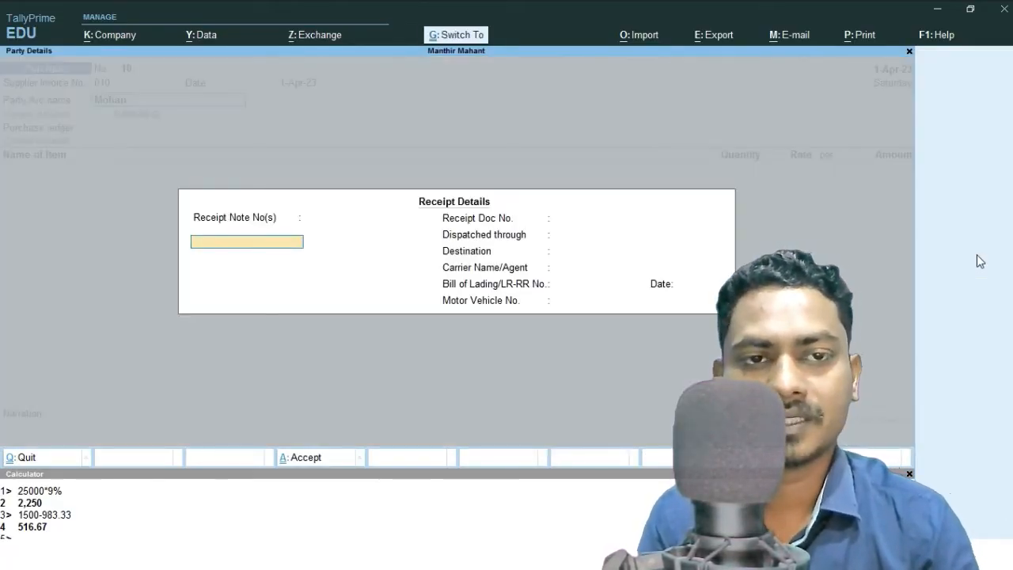
key("Return")
key("Return")
key("Return")
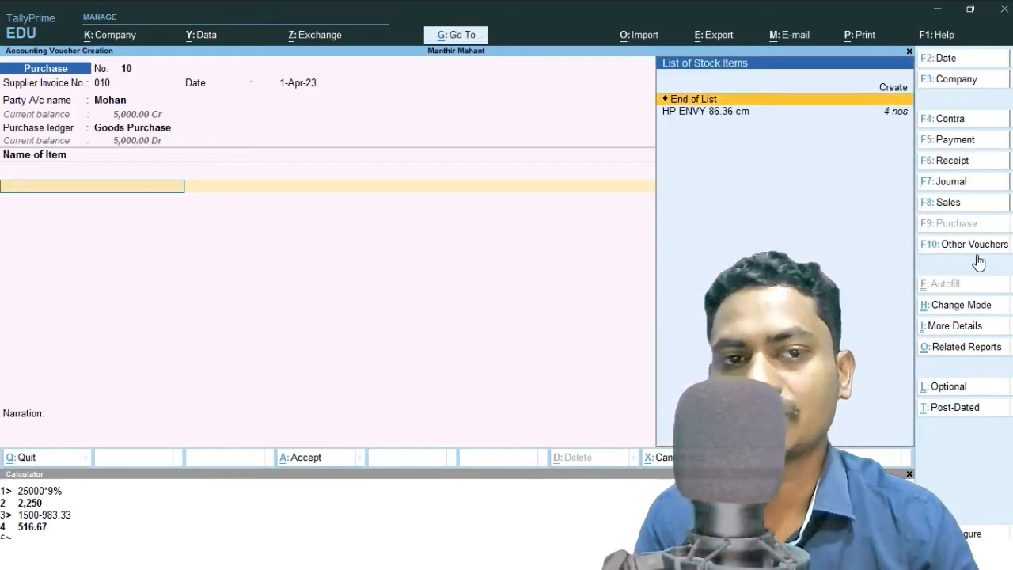
key("Return")
type("1")
key("Return")
type("100")
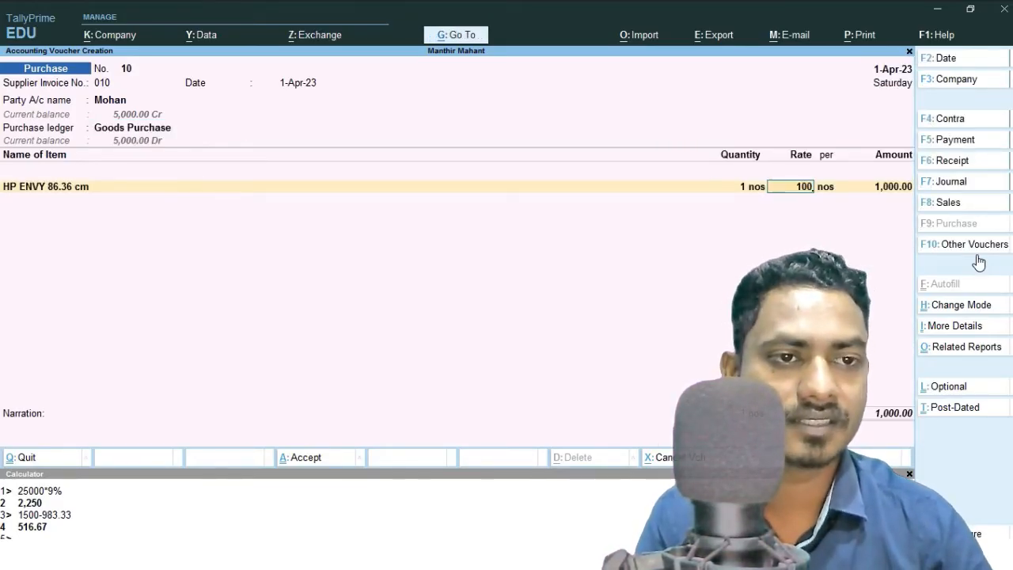
key("BackSpace")
key("BackSpace")
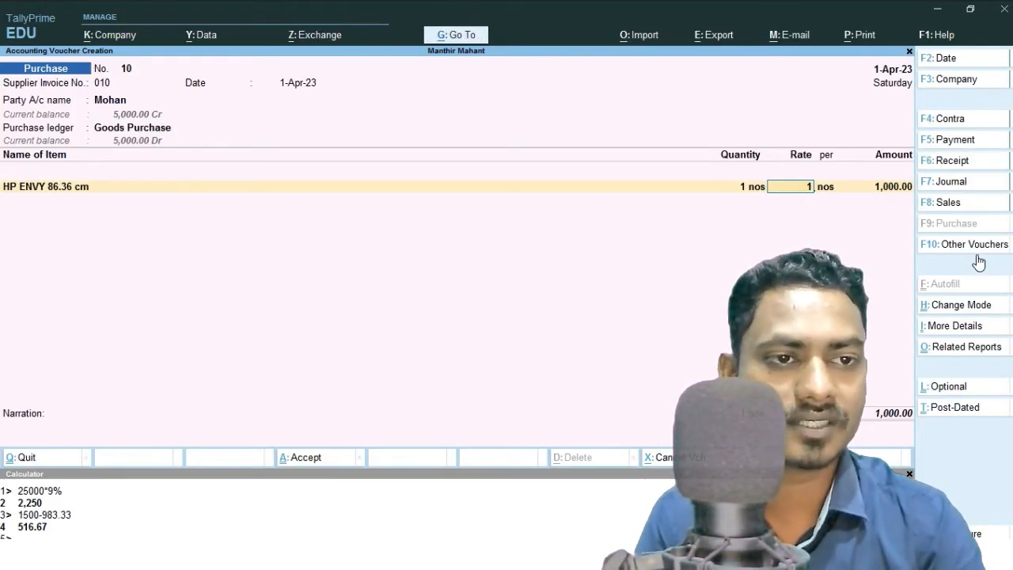
type("100")
key("Return")
key("ctrl")
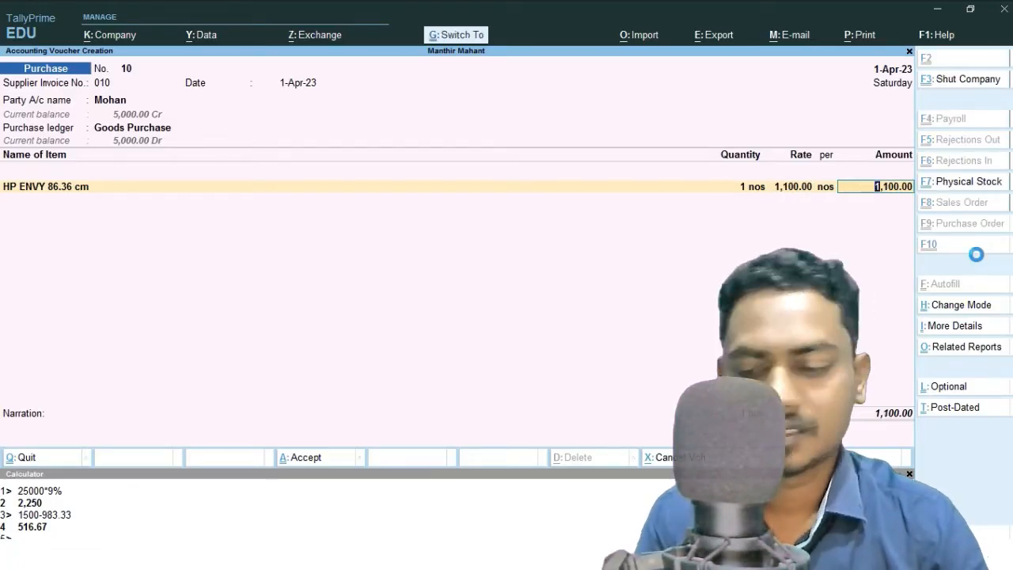
key("ctrl+a")
Leave purchase voucher entry and open the Profit & Loss A/c report.
key("Escape")
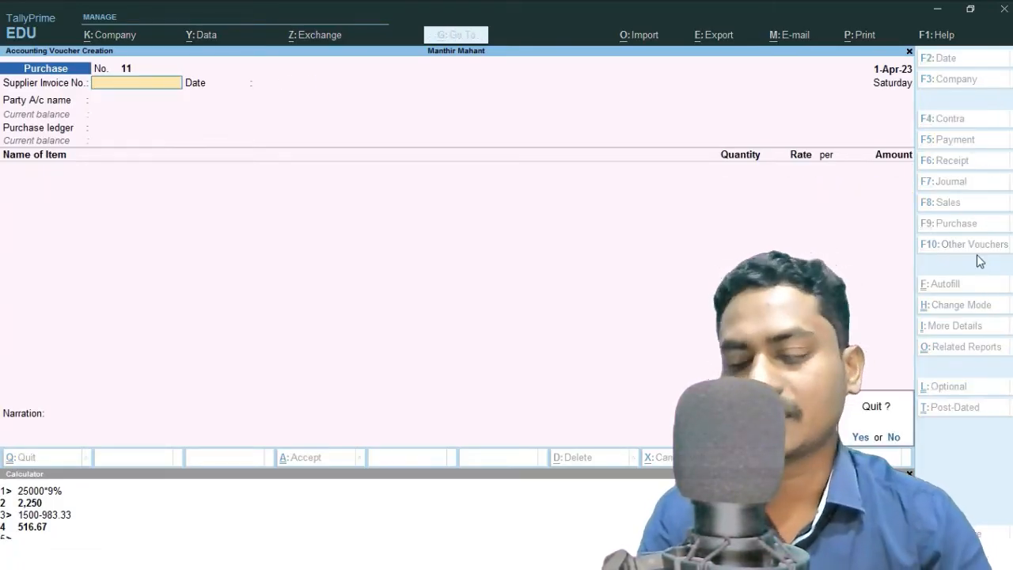
key("Return")
key("Return")
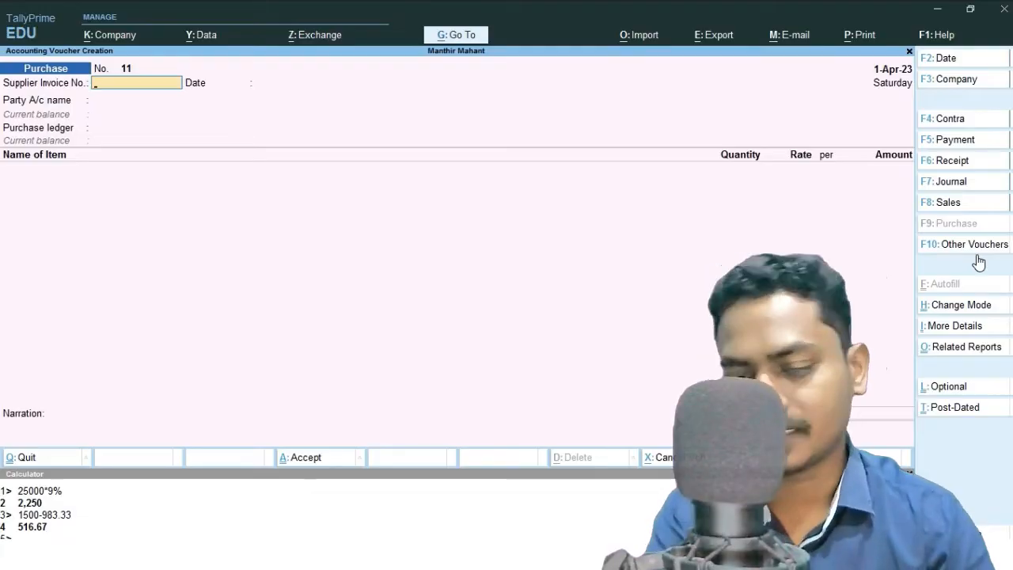
key("Escape")
key("Down")
key("Down")
key("Down")
key("Down")
key("Return")
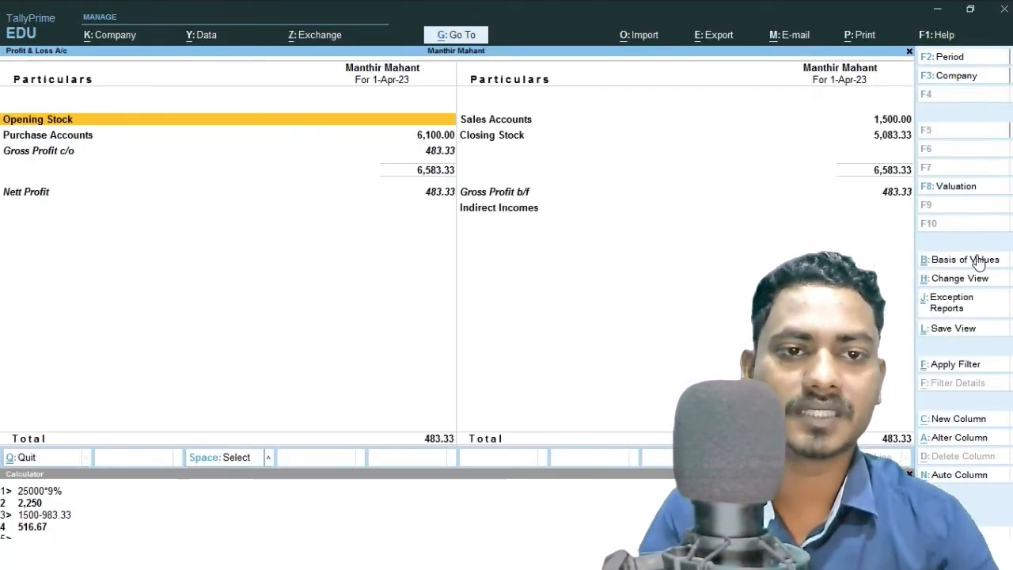
Begin a sales voucher for Riya with Goods Sales and HP ENVY 86.36 cm and open the item's stock query.
key("Escape")
key("Up")
key("Up")
key("Up")
key("Up")
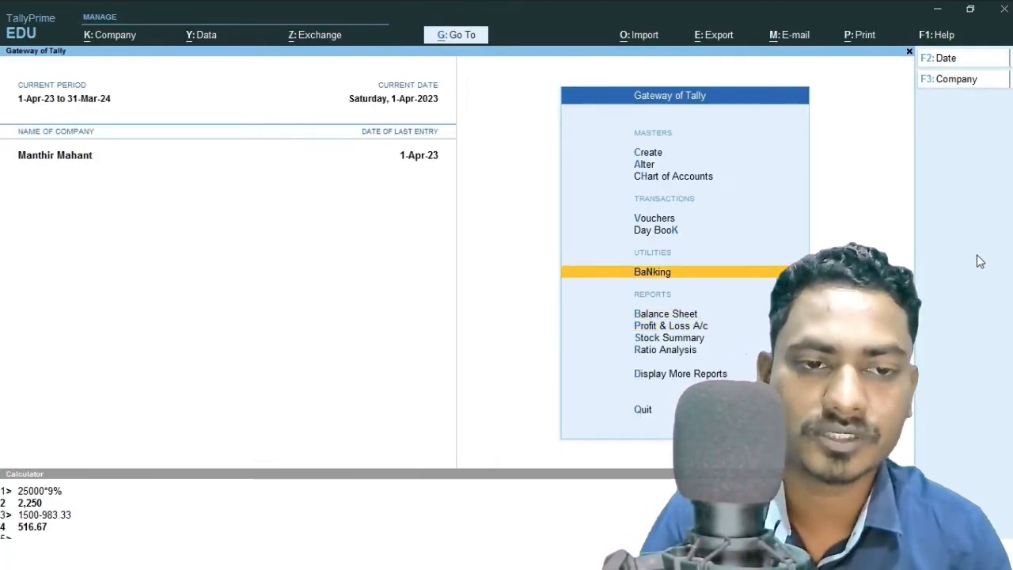
key("Return")
key("F8")
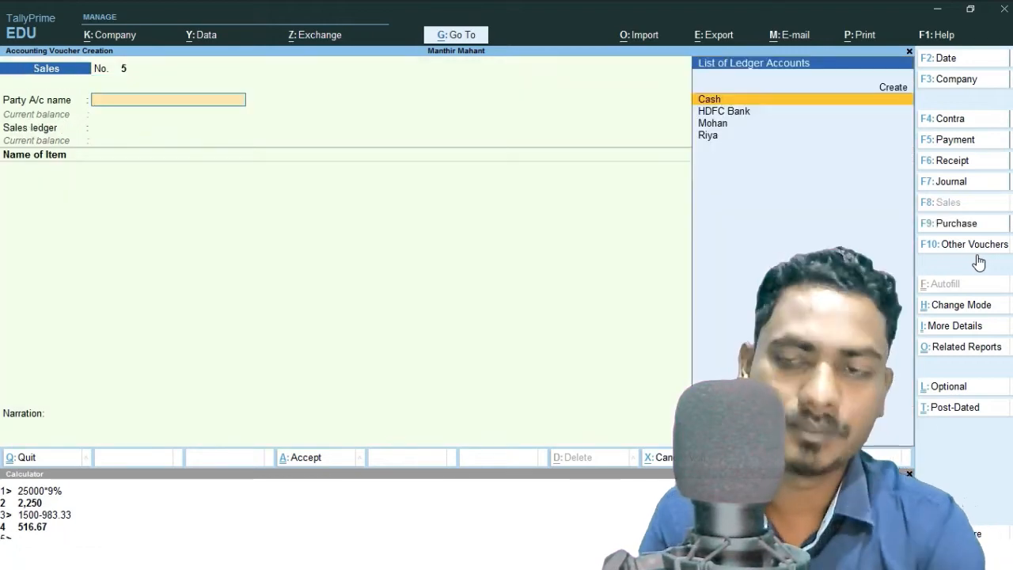
key("Down")
key("Down")
key("Down")
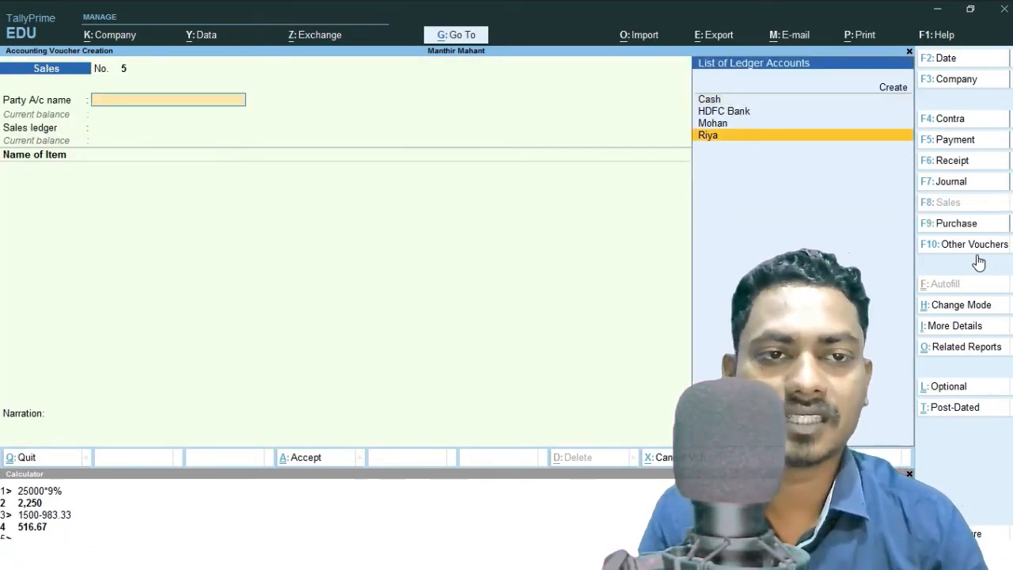
key("Return")
key("Return")
key("Return")
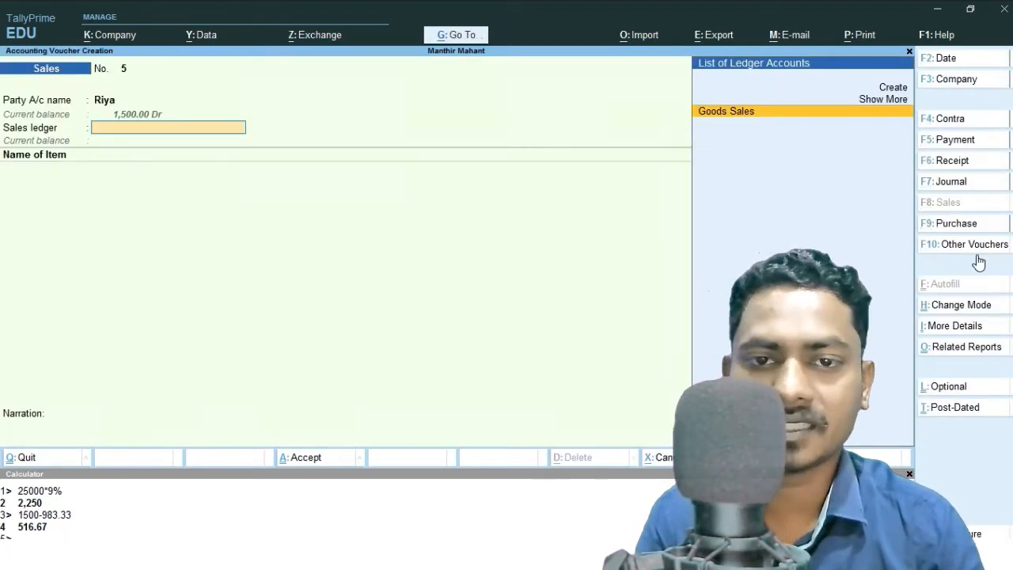
key("Return")
key("Down")
key("Return")
key("BackSpace")
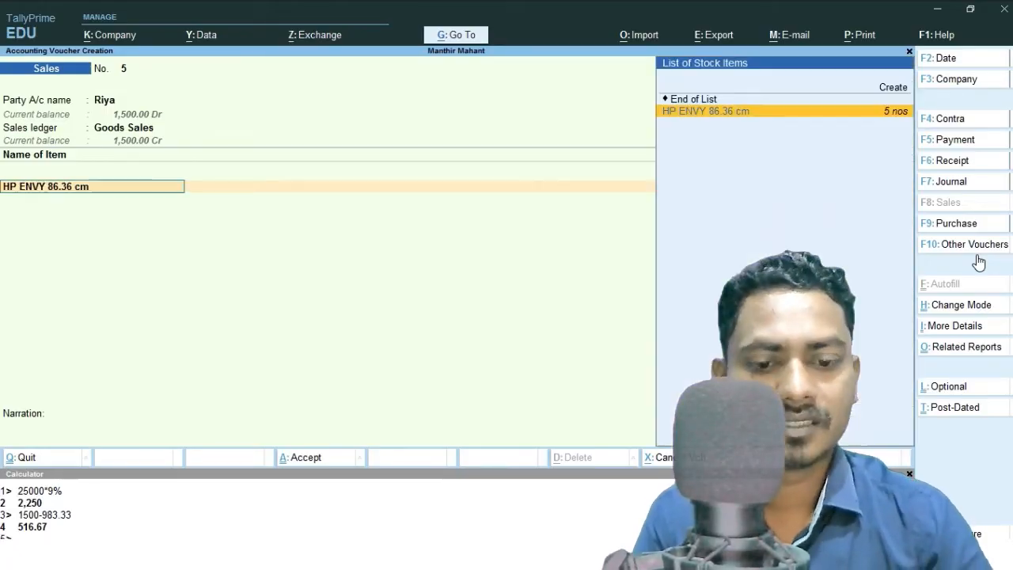
key("alt+s")
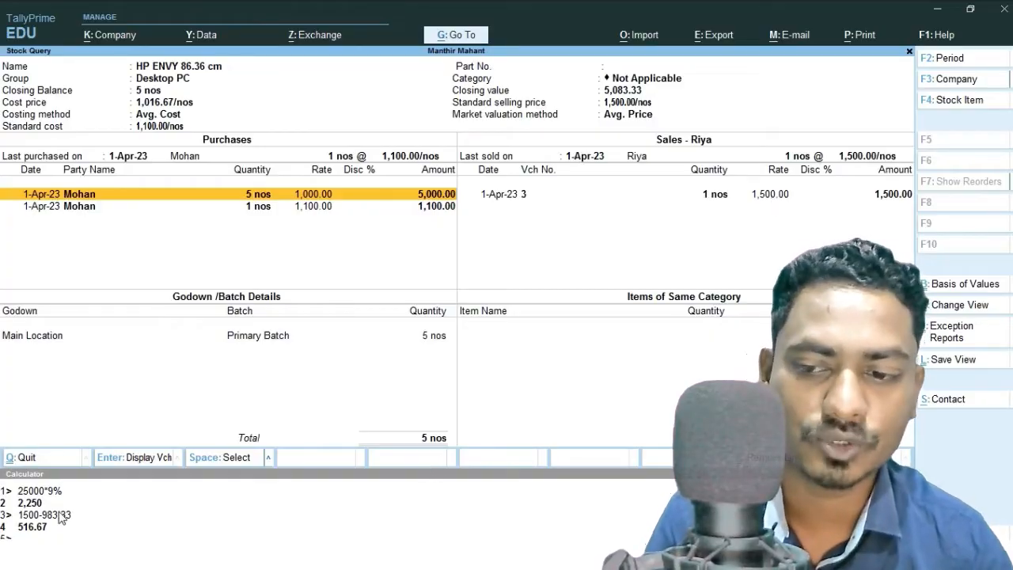
Calculate 1500-1016.67 in the calculator to find the profit per unit.
left_click(339, 535)
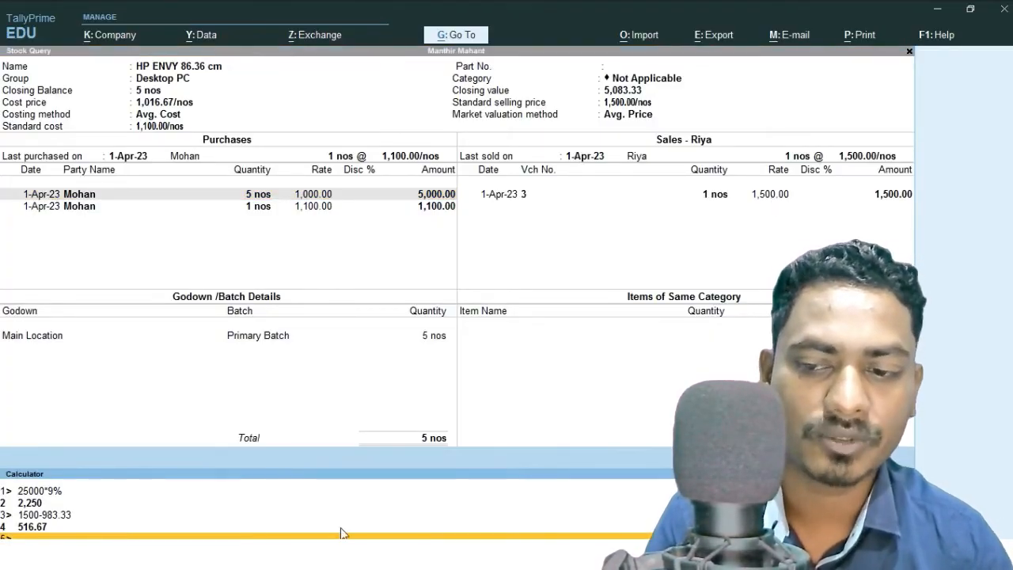
type("1500")
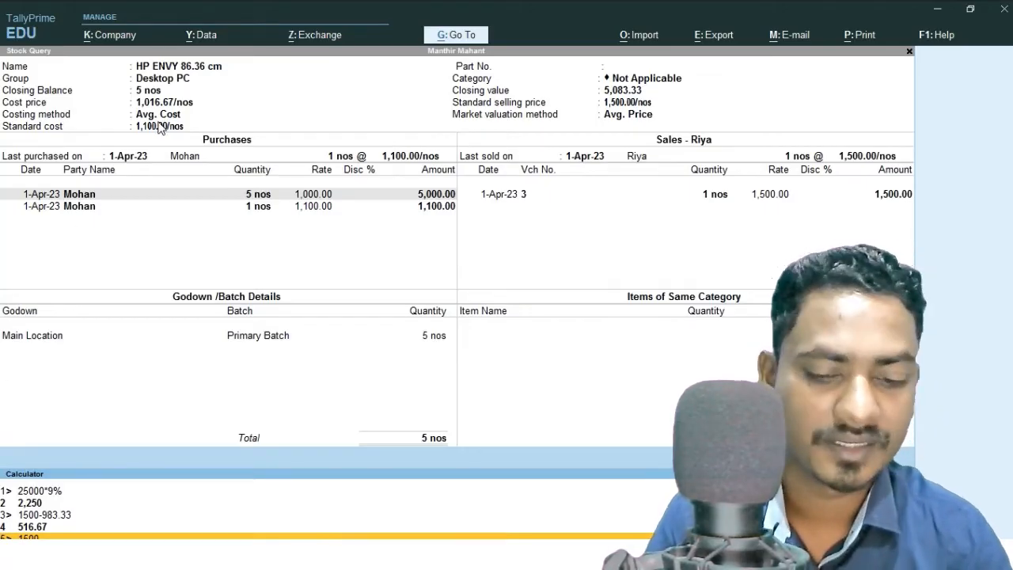
type("-1016")
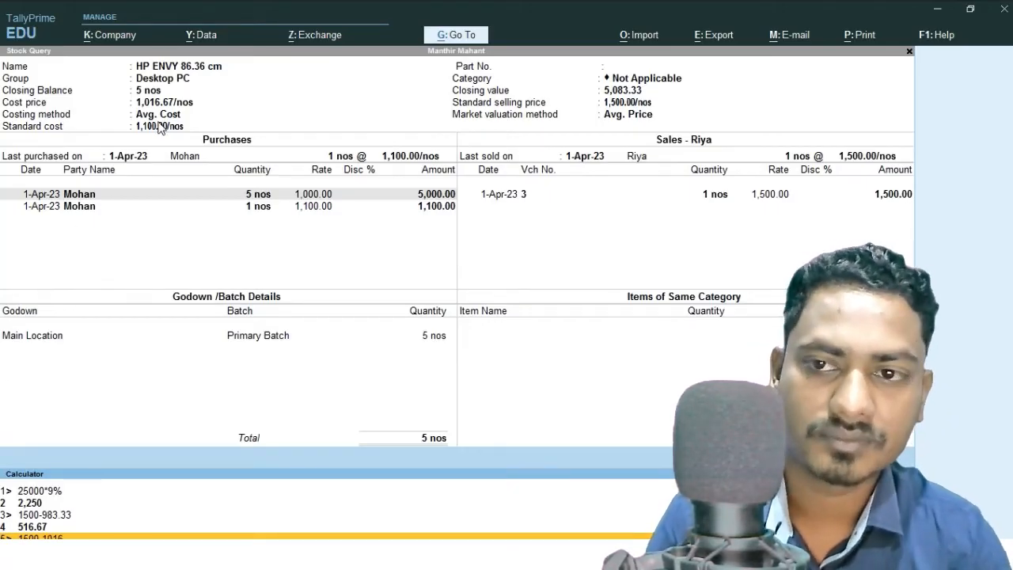
type(".67")
key("Return")
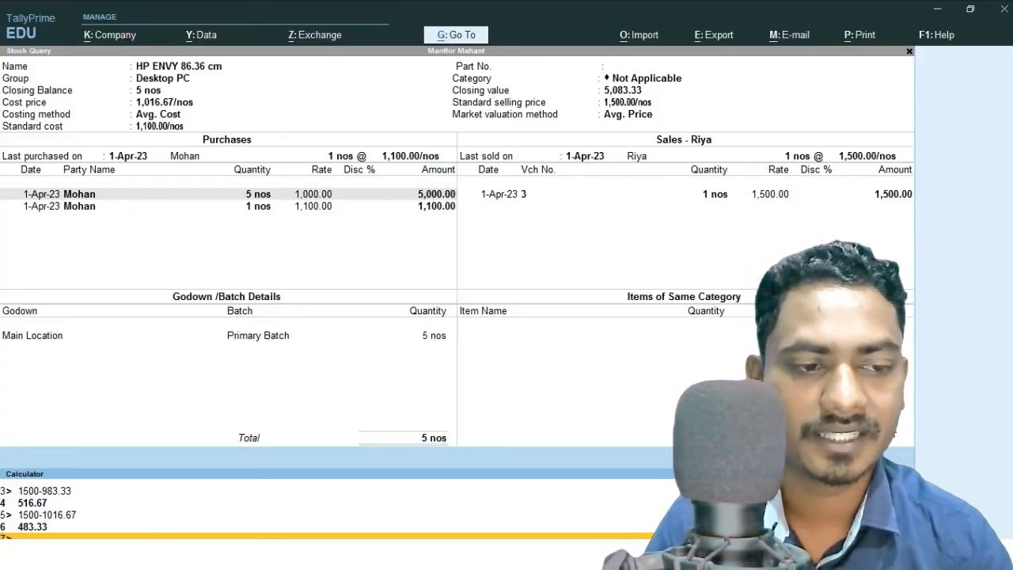
Close the stock query and calculator, quit the unsaved sales voucher, and exit the Profit & Loss report to the Gateway.
key("ctrl+m")
key("Escape")
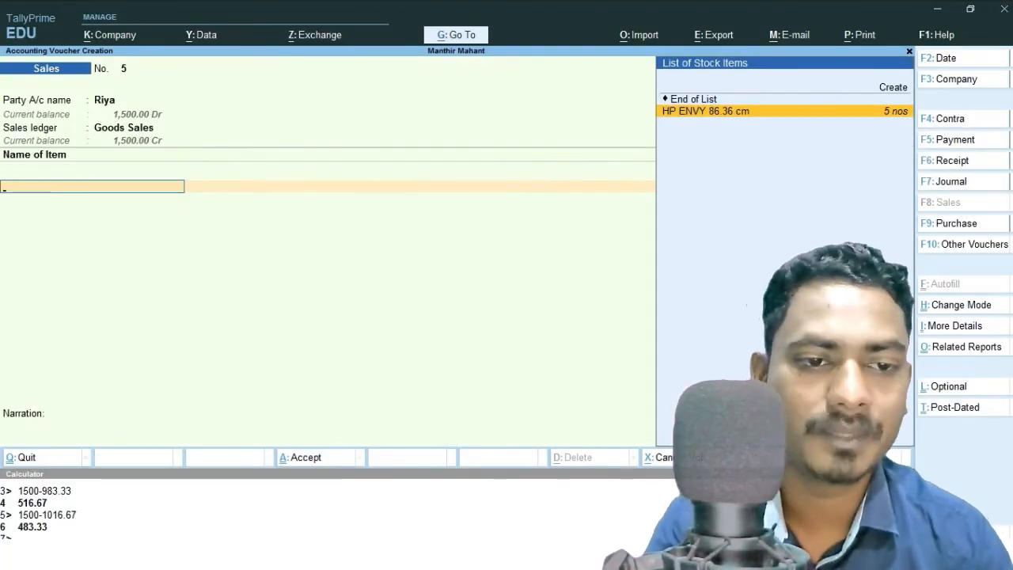
left_click(909, 474)
key("Escape")
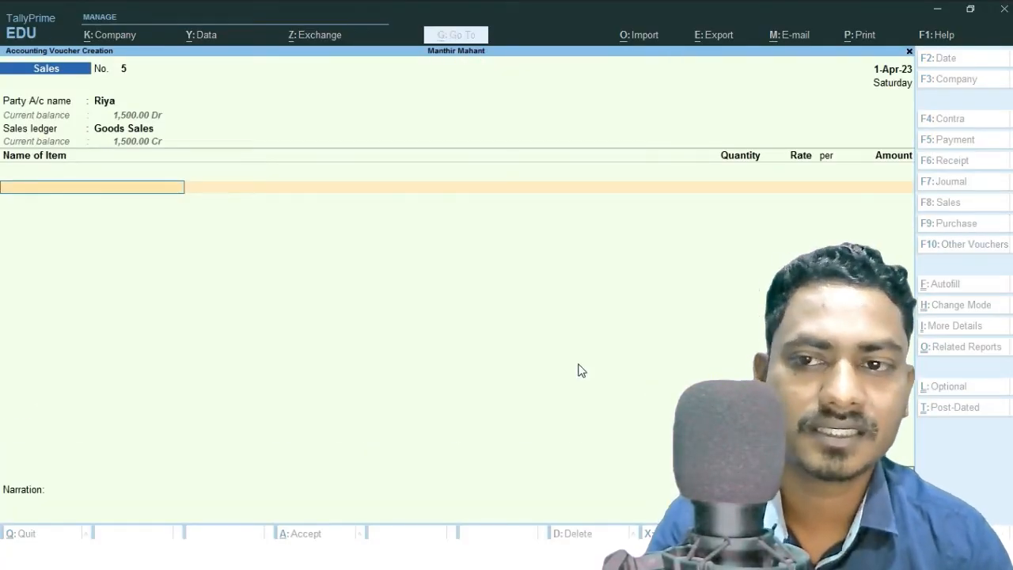
key("y")
left_click(661, 365)
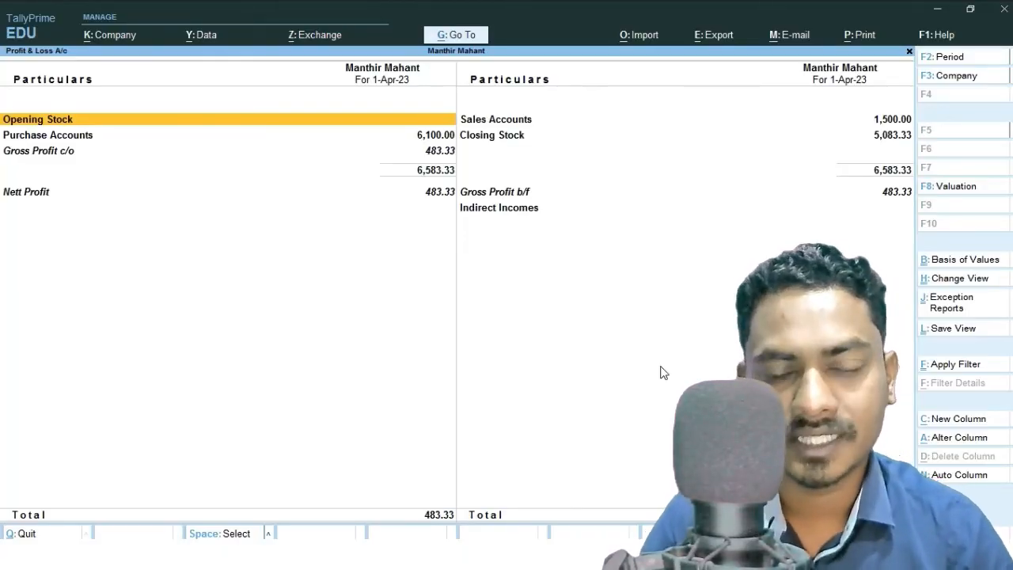
key("Escape")
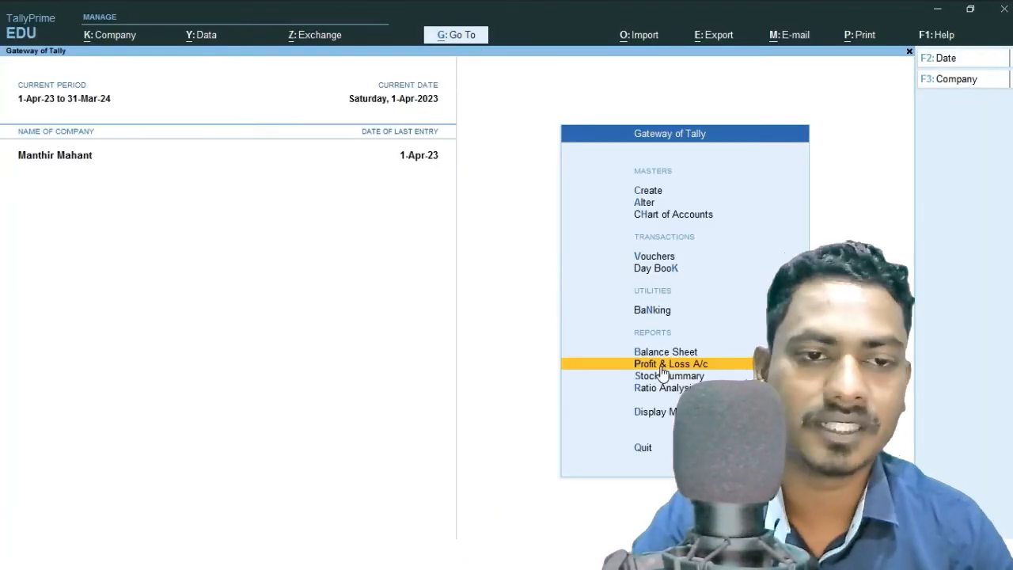